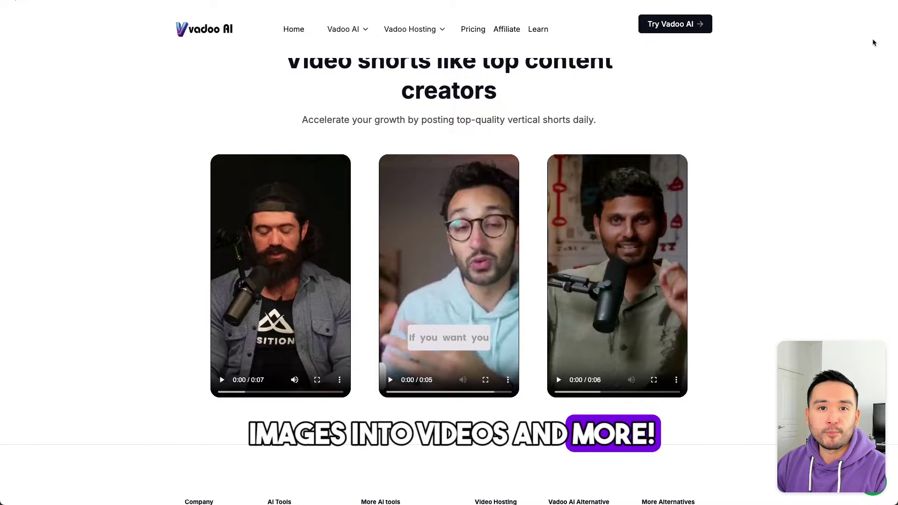
# Step: Scroll down through the Notion All Tools gallery of SaaS tools and back up
pyautogui.scroll(7, 873, 42)
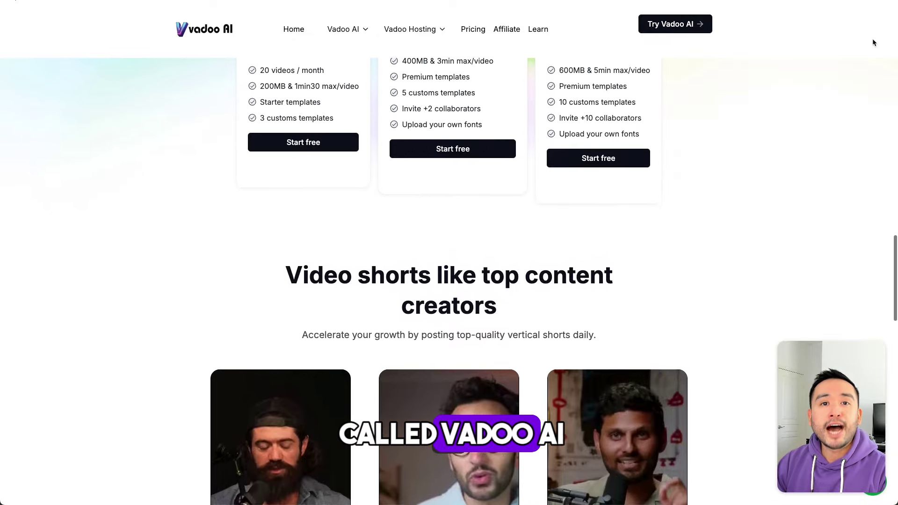
pyautogui.scroll(10, 873, 43)
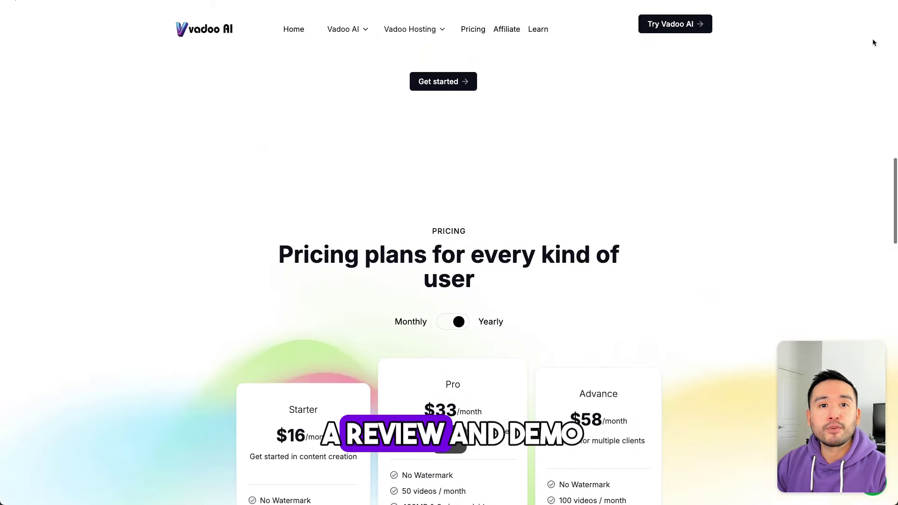
pyautogui.scroll(10, 873, 42)
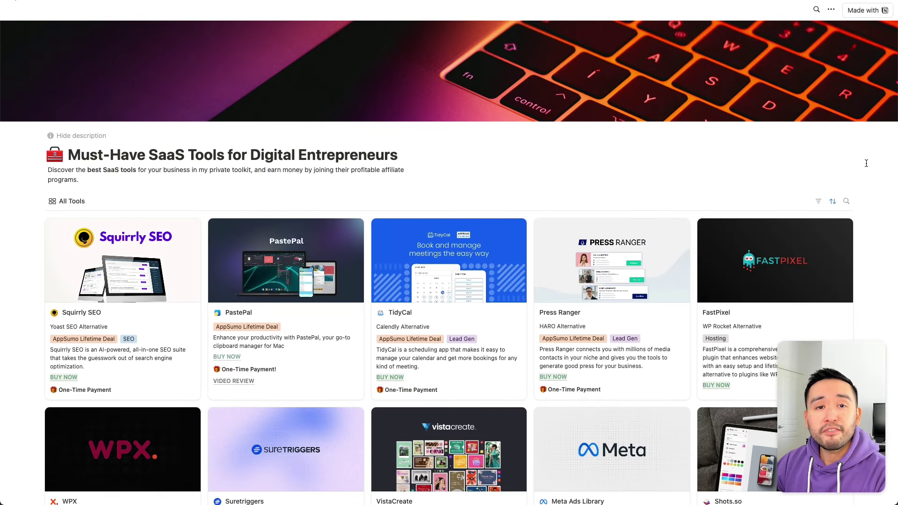
pyautogui.scroll(-2, 866, 163)
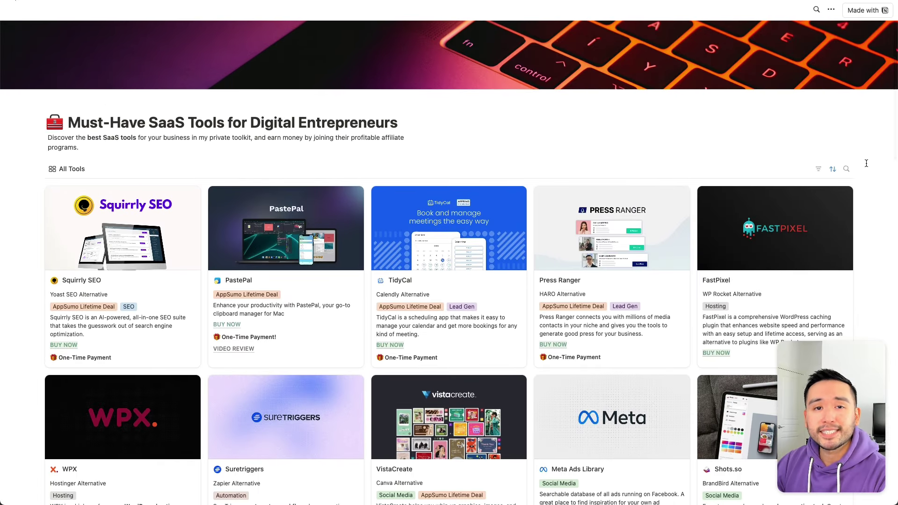
pyautogui.scroll(-4, 866, 164)
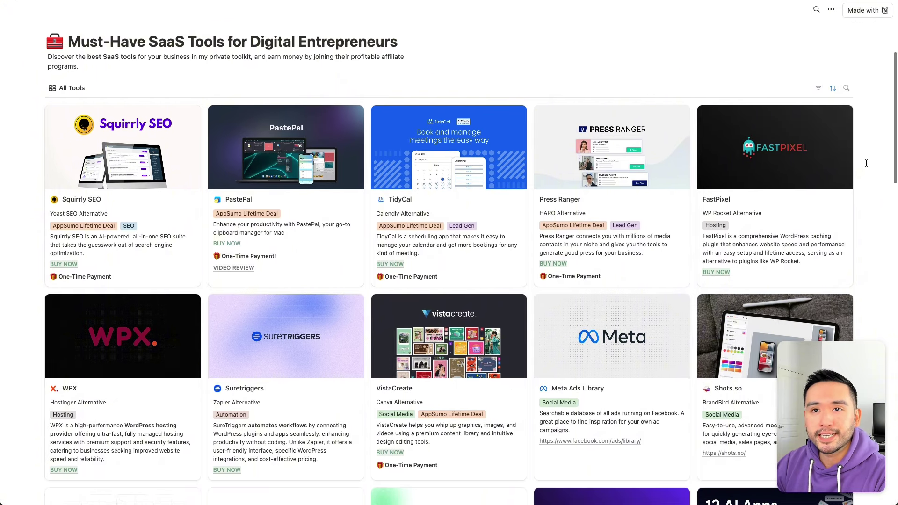
pyautogui.scroll(-2, 866, 163)
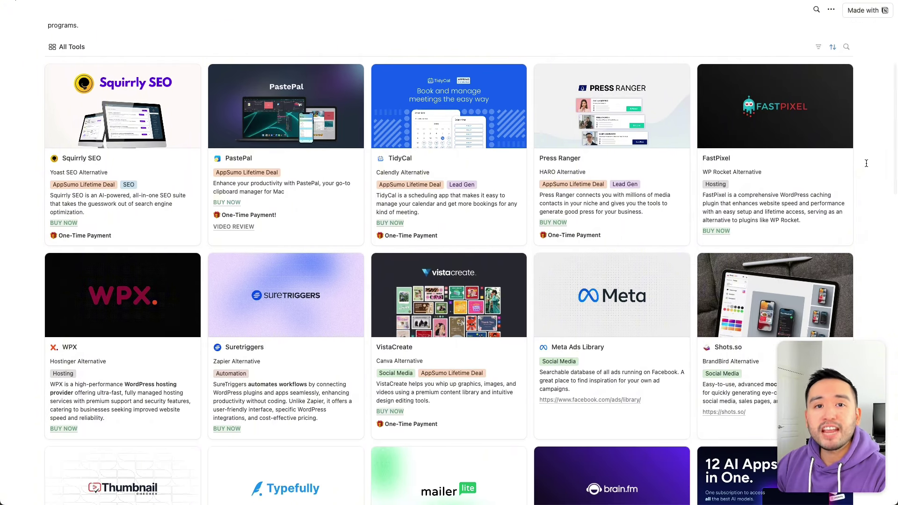
pyautogui.scroll(-5, 866, 163)
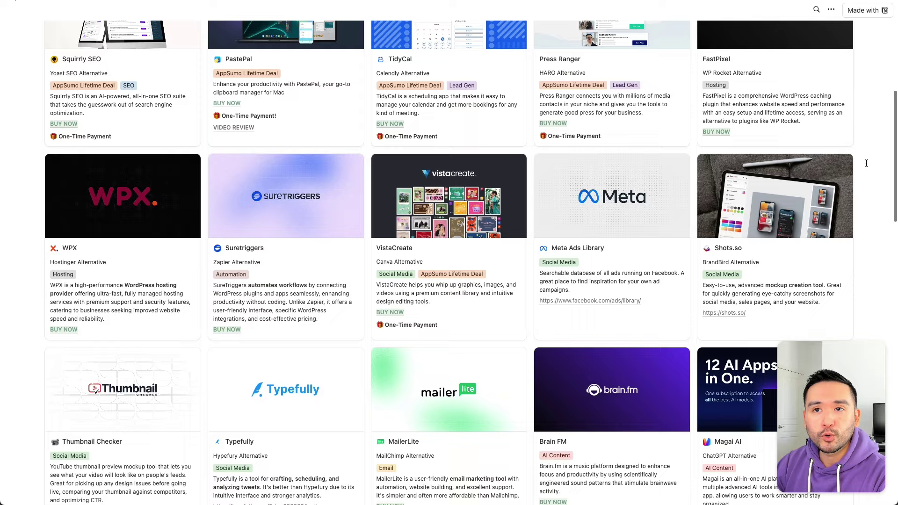
pyautogui.scroll(-13, 867, 163)
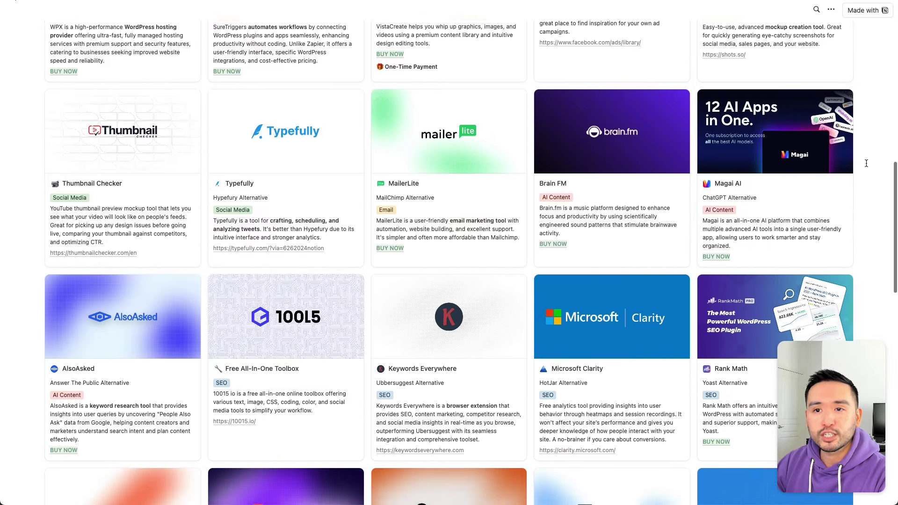
pyautogui.scroll(-9, 866, 163)
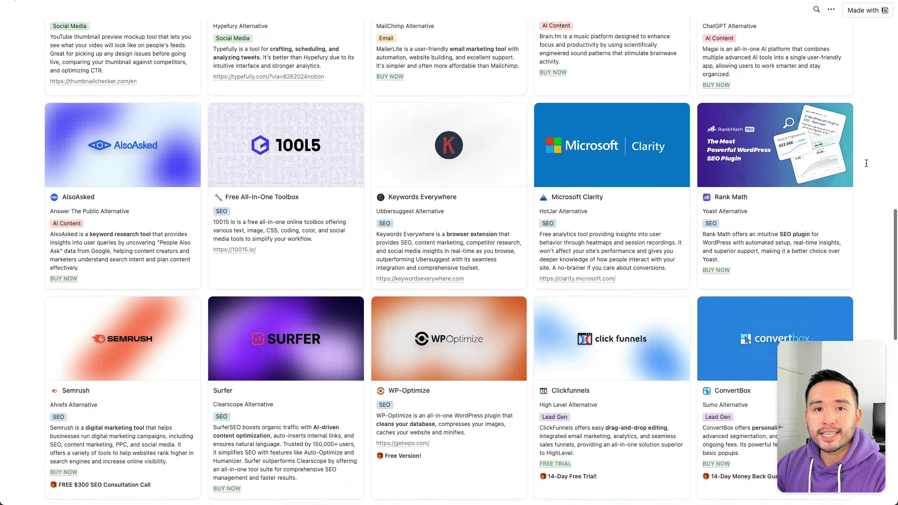
pyautogui.scroll(-9, 866, 163)
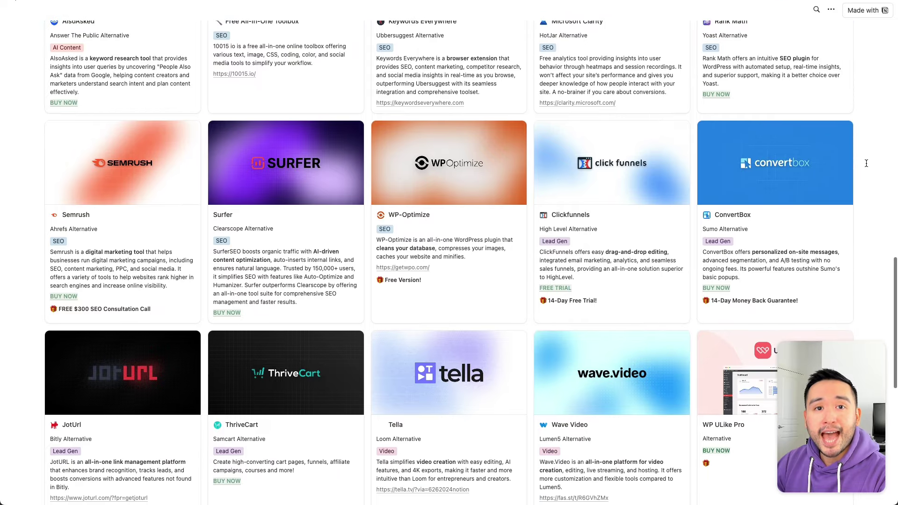
pyautogui.scroll(-7, 866, 163)
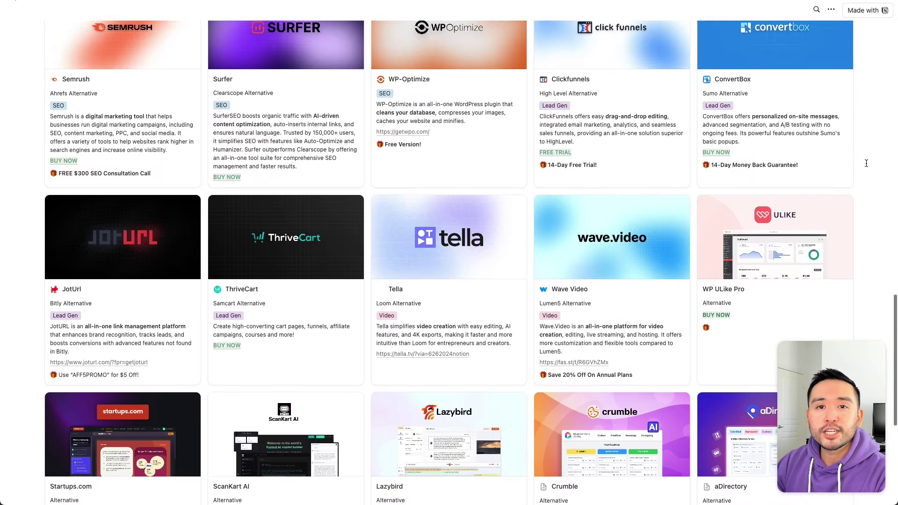
pyautogui.scroll(20, 866, 163)
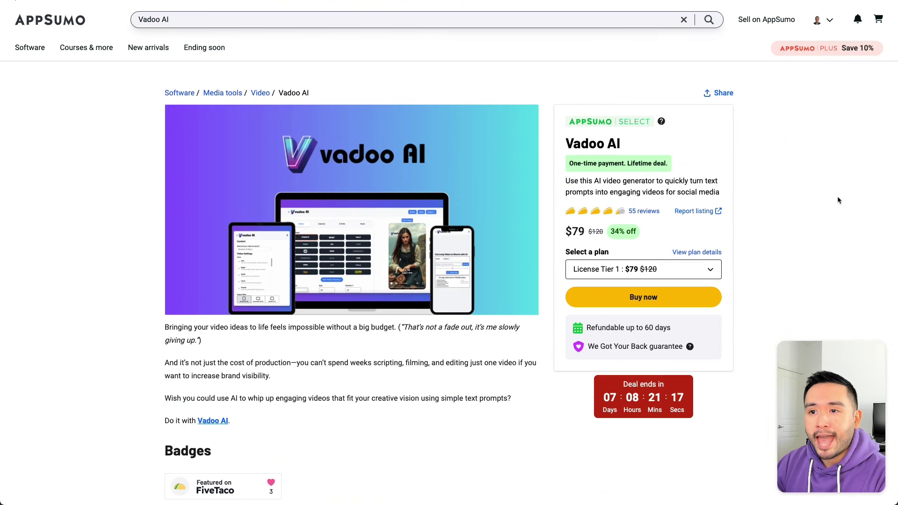
# Step: Scroll the AppSumo listing to Plans & features and highlight the features every tier includes
pyautogui.scroll(-1, 838, 200)
pyautogui.scroll(-10, 828, 201)
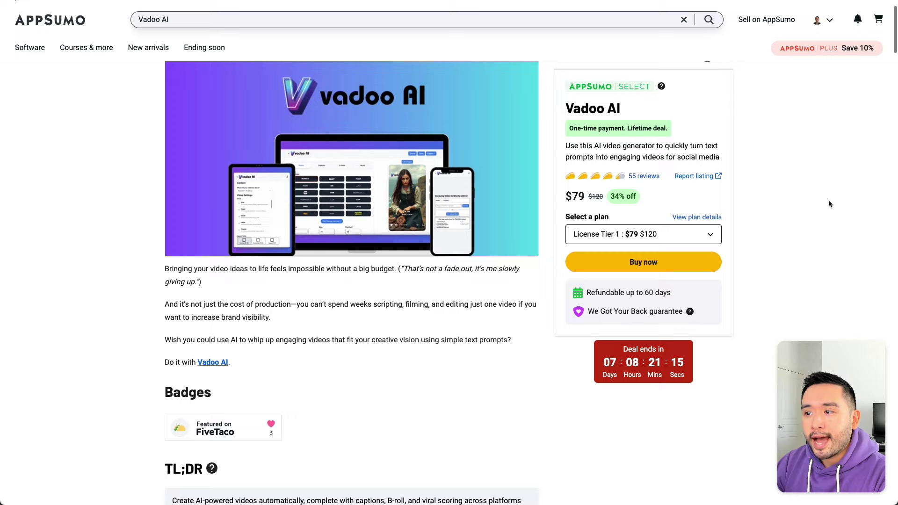
pyautogui.scroll(-20, 829, 201)
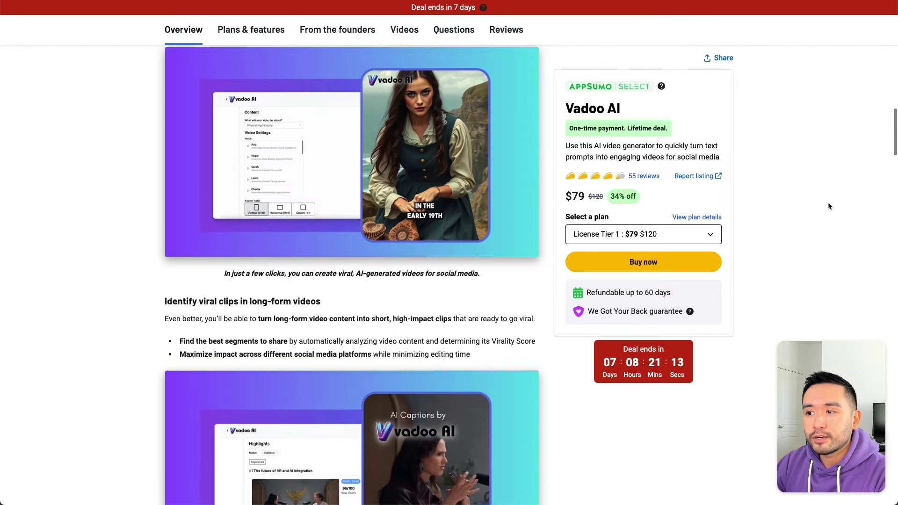
pyautogui.scroll(-15, 829, 204)
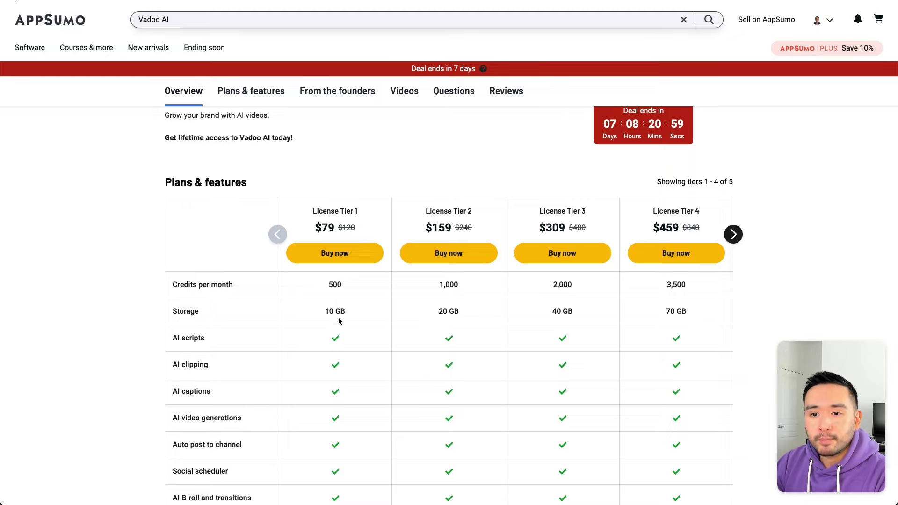
pyautogui.scroll(-3, 338, 321)
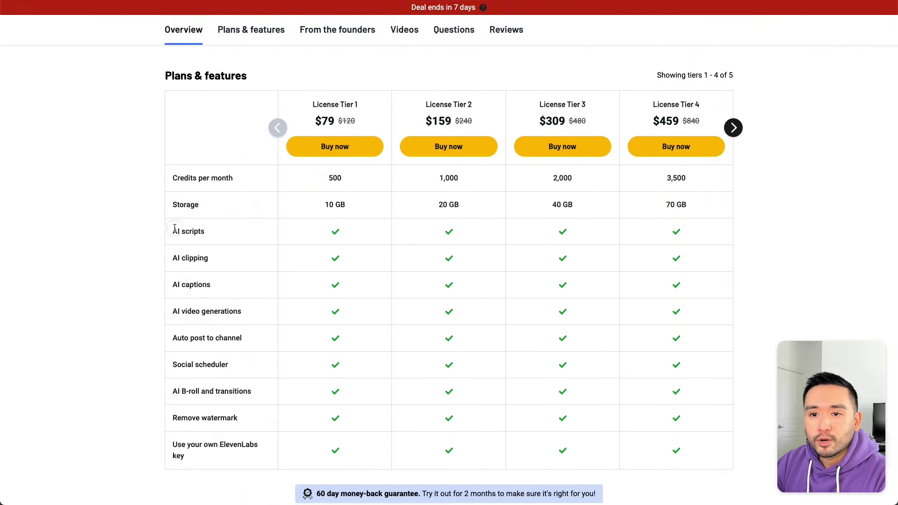
pyautogui.moveTo(174, 228); pyautogui.dragTo(250, 444)
pyautogui.scroll(-1, 236, 447)
pyautogui.scroll(-3, 237, 442)
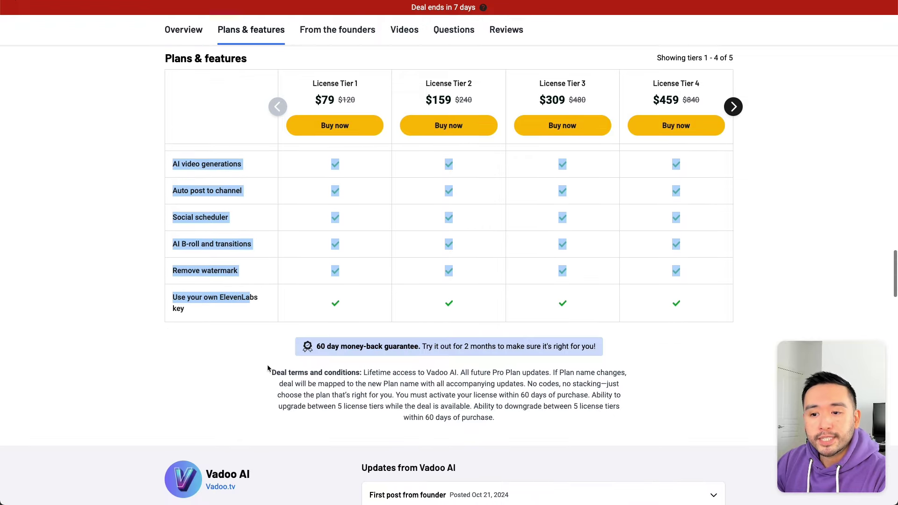
pyautogui.scroll(5, 253, 277)
pyautogui.click(216, 248)
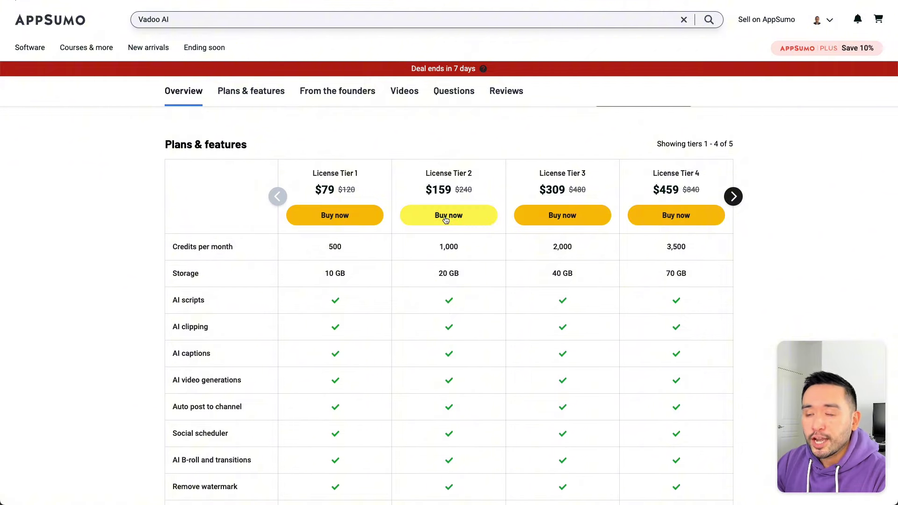
# Step: Reveal License Tier 5 and highlight its 120 GB storage and future Pro Plan updates
pyautogui.click(733, 196)
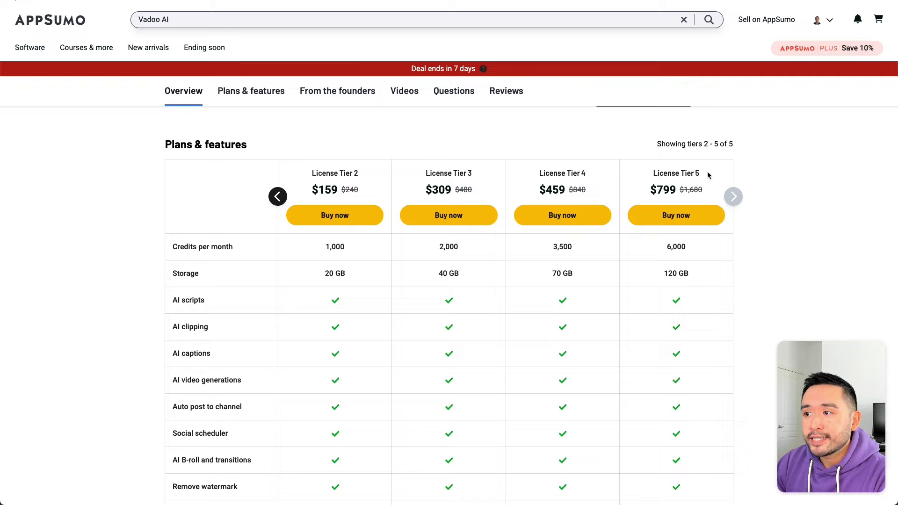
pyautogui.moveTo(708, 175); pyautogui.dragTo(686, 174)
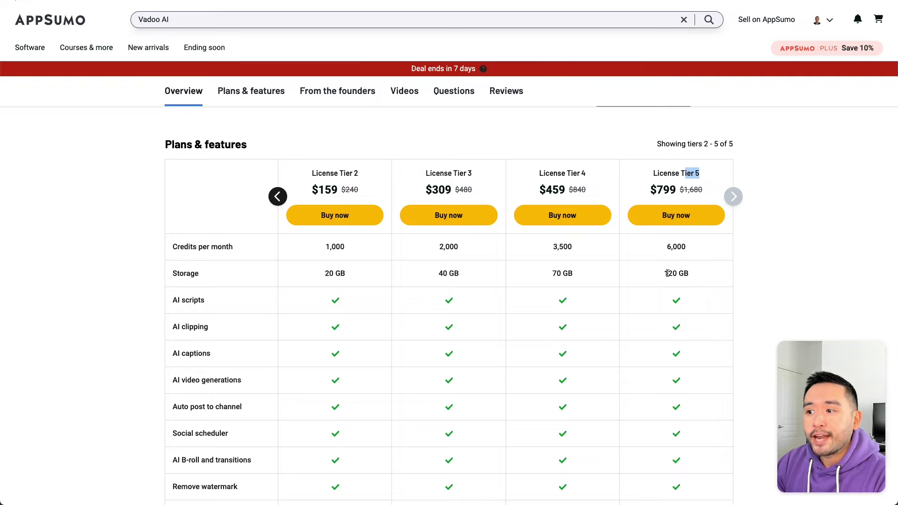
pyautogui.moveTo(665, 273); pyautogui.dragTo(694, 275)
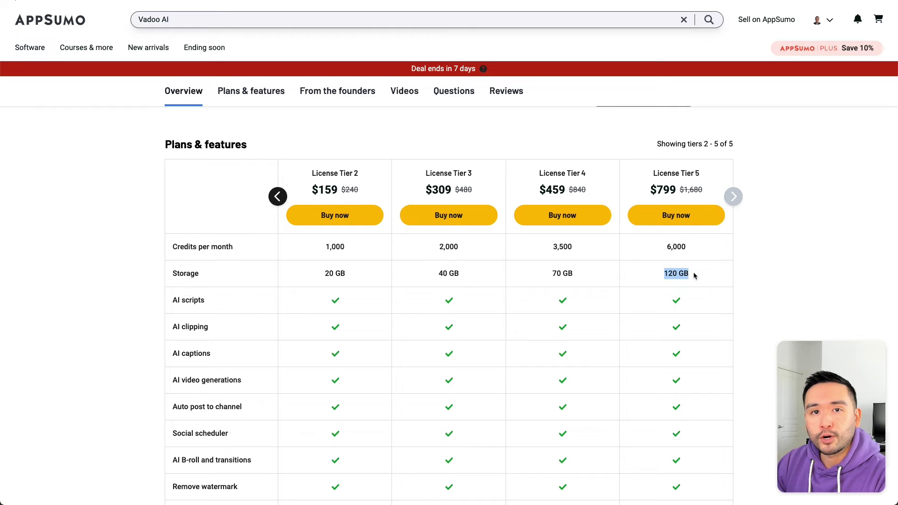
pyautogui.scroll(-5, 694, 275)
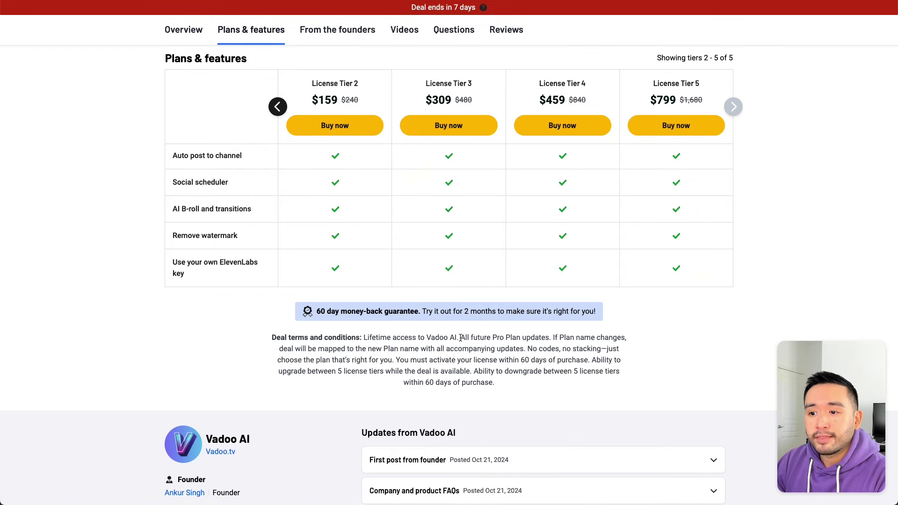
pyautogui.moveTo(461, 336); pyautogui.dragTo(556, 337)
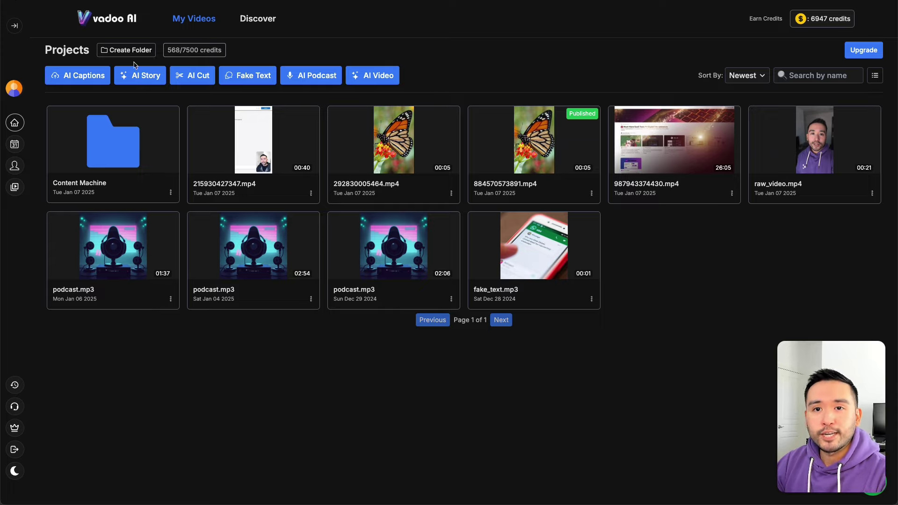
# Step: Start a new AI Captions project and upload a talking-head video
pyautogui.click(77, 80)
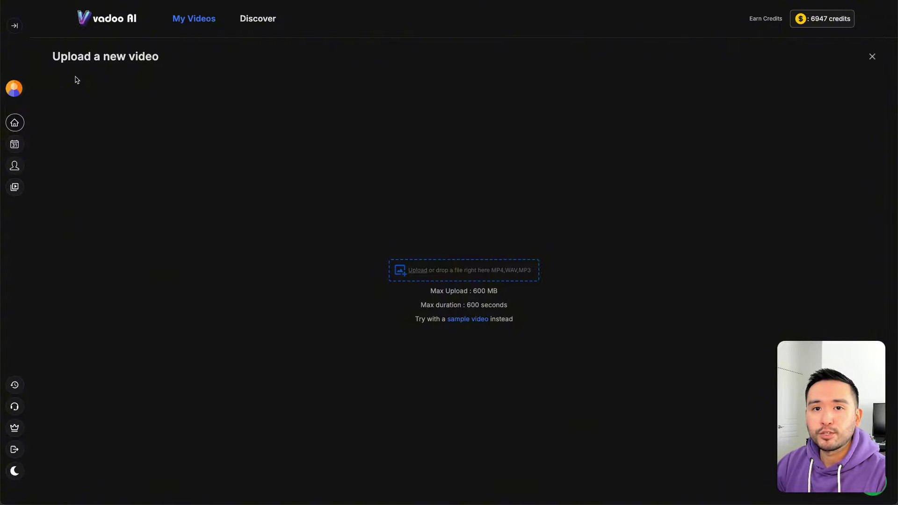
pyautogui.moveTo(56, 58); pyautogui.dragTo(161, 57)
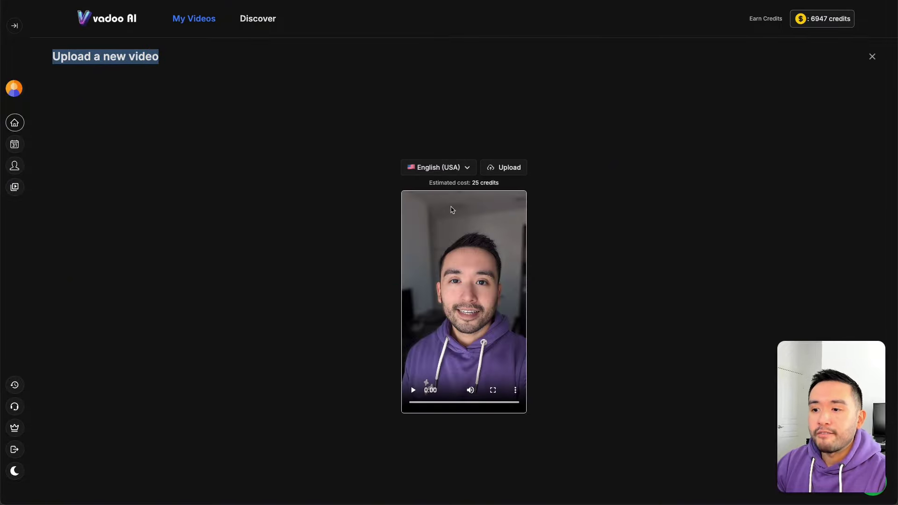
pyautogui.click(504, 168)
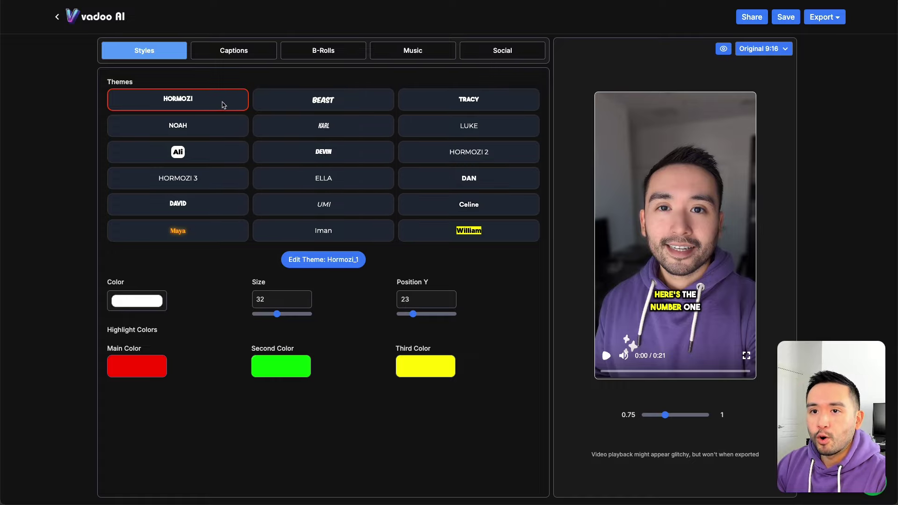
# Step: Try the BEAST, TRACY, KARL and DEVIN caption themes, settling on DAN
pyautogui.click(291, 99)
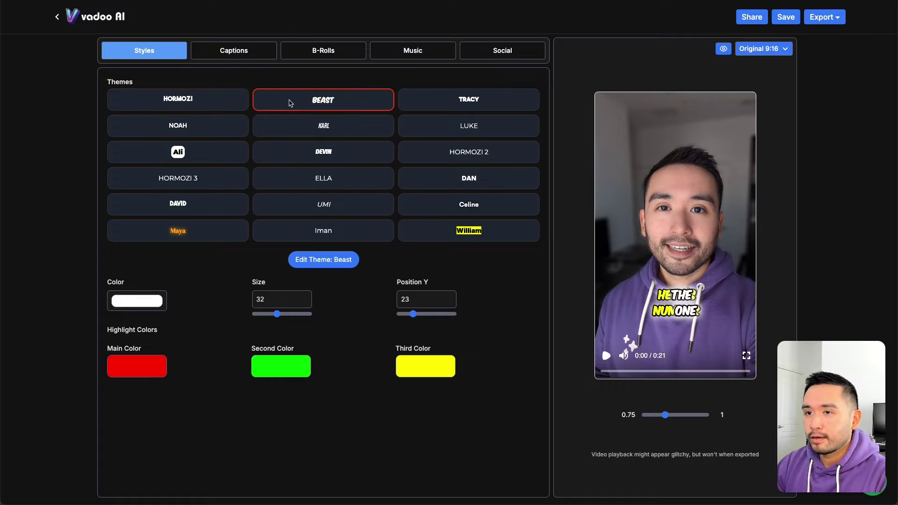
pyautogui.click(451, 101)
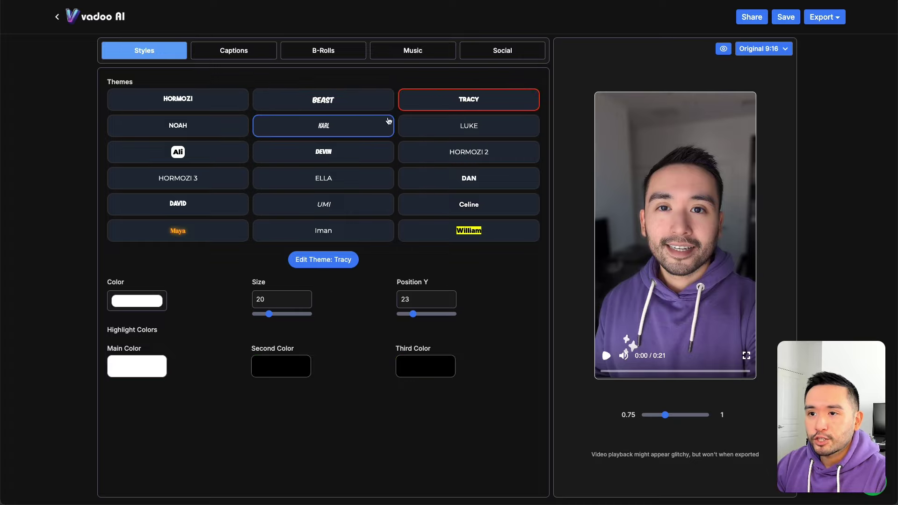
pyautogui.click(303, 134)
pyautogui.click(330, 154)
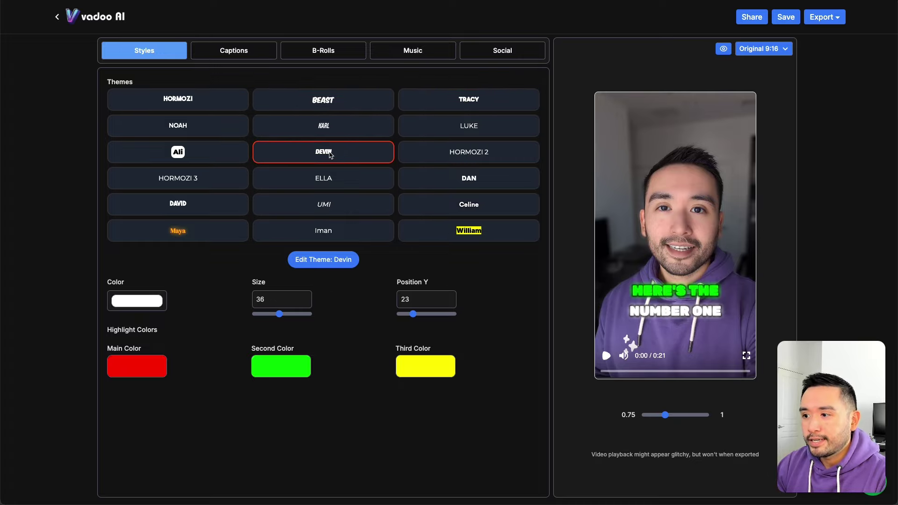
pyautogui.click(448, 179)
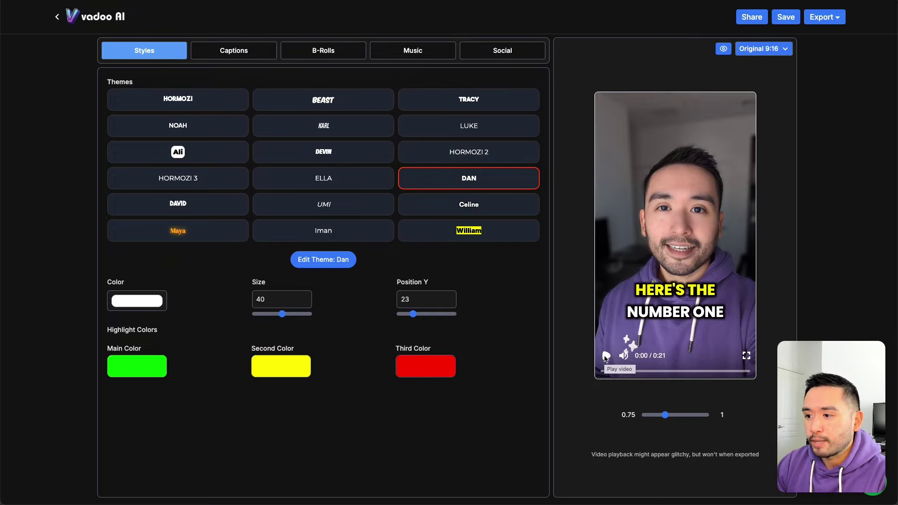
# Step: Play and pause the Dan-captioned preview, then open the Dan theme for editing
pyautogui.click(606, 356)
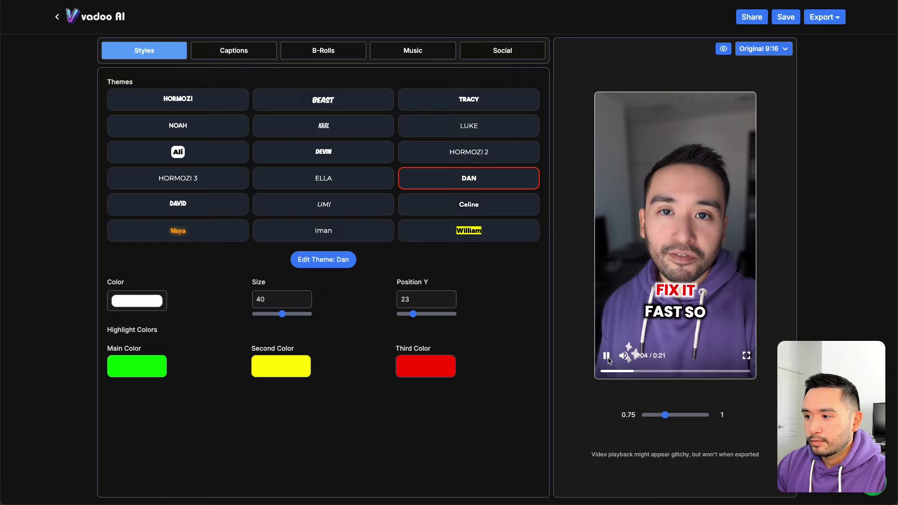
pyautogui.click(606, 356)
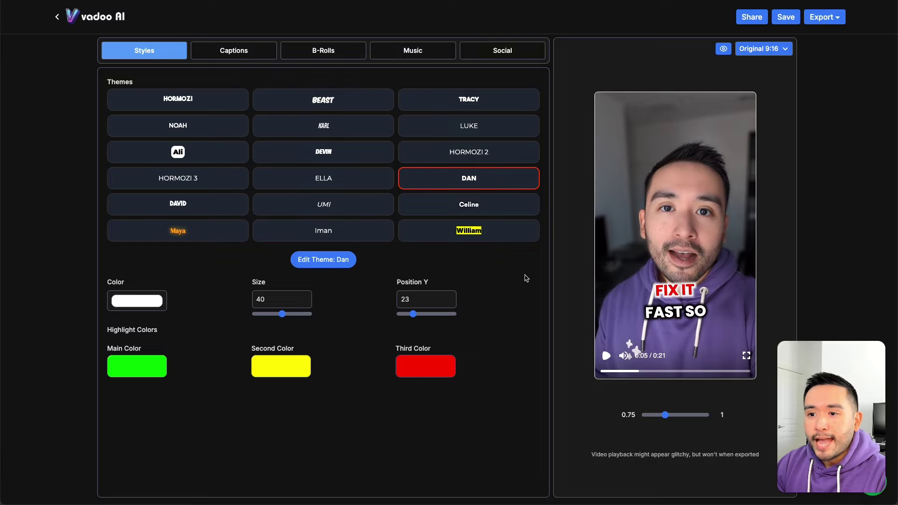
pyautogui.click(338, 264)
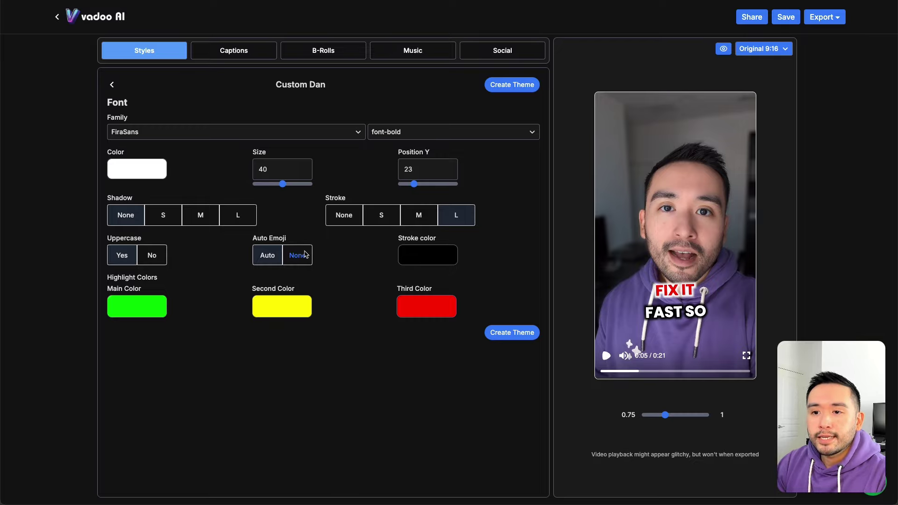
# Step: Preview the Dan captions, set Auto Emoji to None, then back to Auto
pyautogui.moveTo(286, 239); pyautogui.dragTo(253, 239)
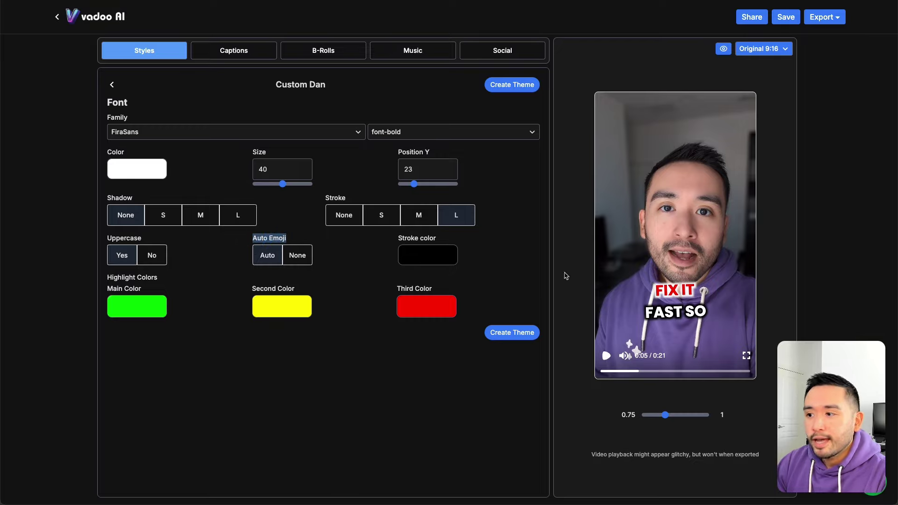
pyautogui.click(606, 356)
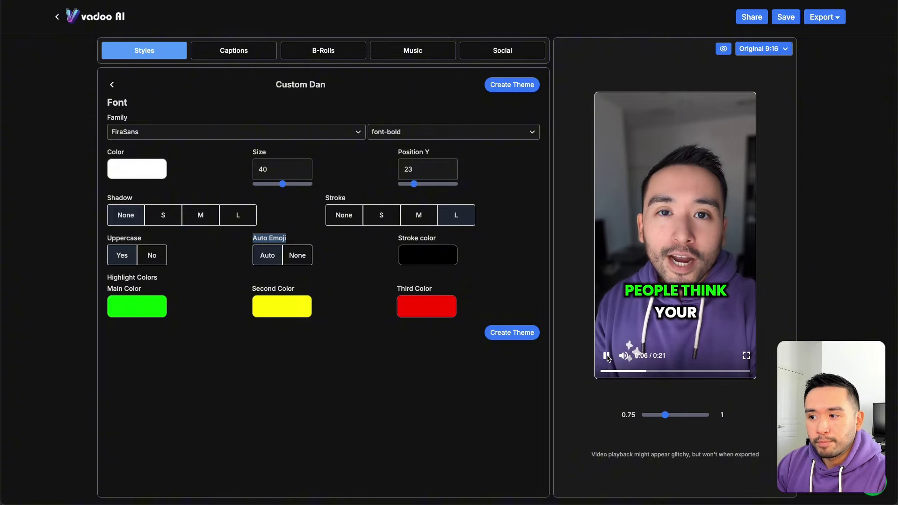
pyautogui.click(667, 304)
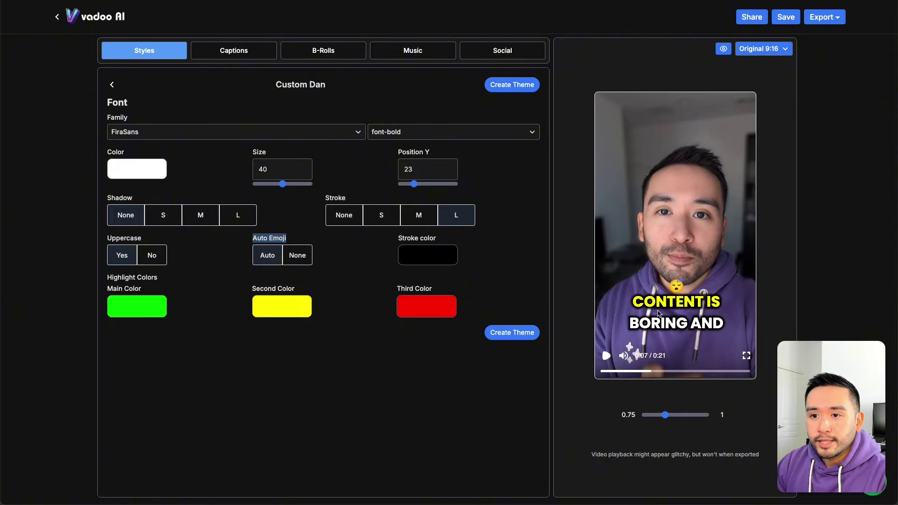
pyautogui.click(298, 256)
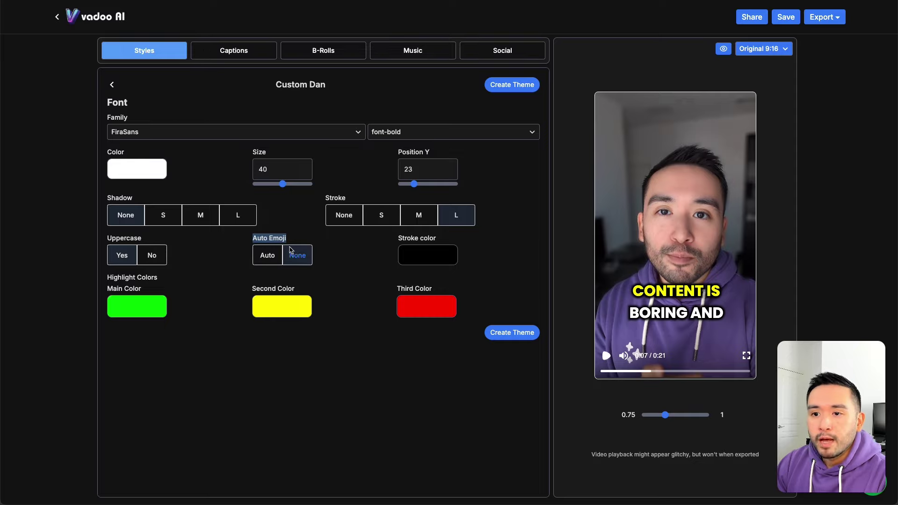
pyautogui.click(272, 257)
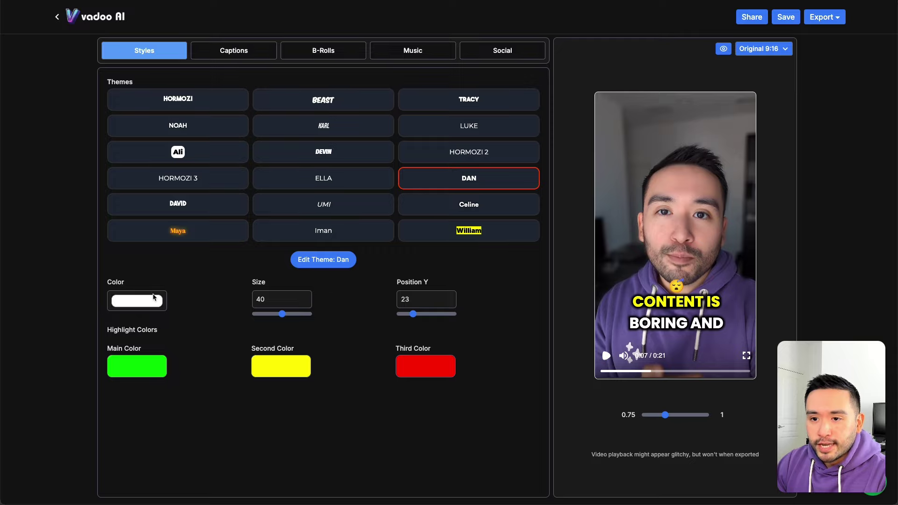
# Step: Set the caption size to 26 and Position Y to 19, with the safe zone shown
pyautogui.moveTo(282, 314); pyautogui.dragTo(273, 316)
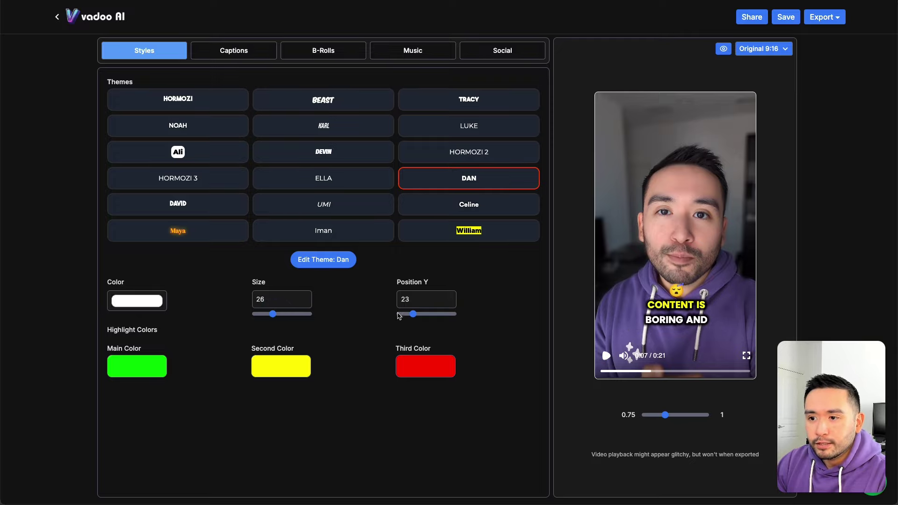
pyautogui.moveTo(411, 316); pyautogui.dragTo(411, 317)
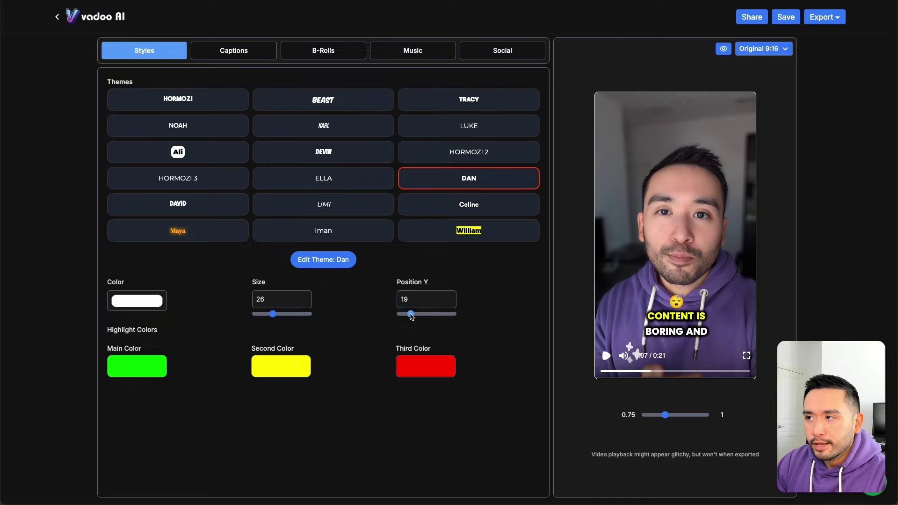
pyautogui.click(724, 49)
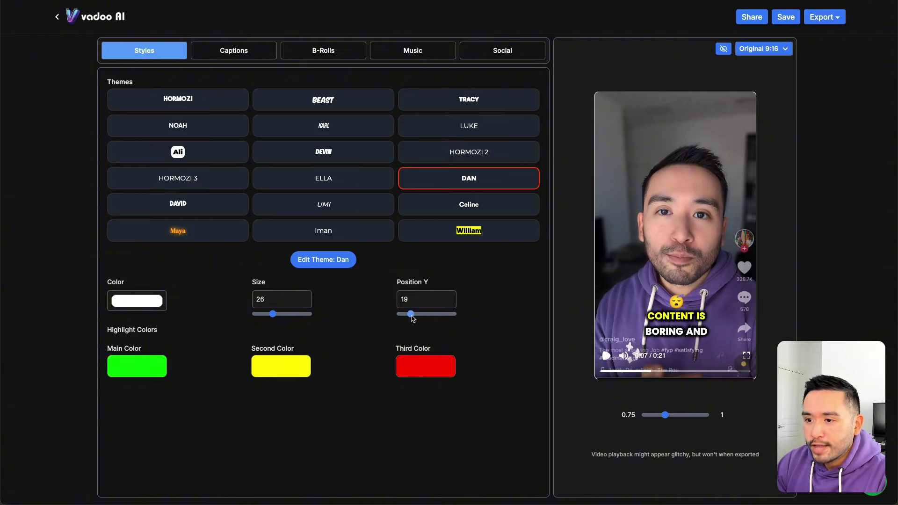
pyautogui.moveTo(412, 317); pyautogui.dragTo(411, 319)
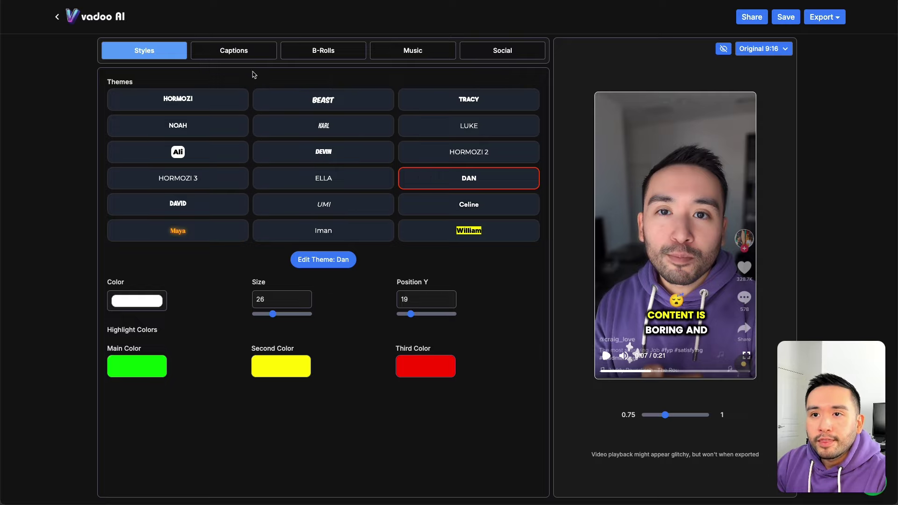
pyautogui.click(235, 53)
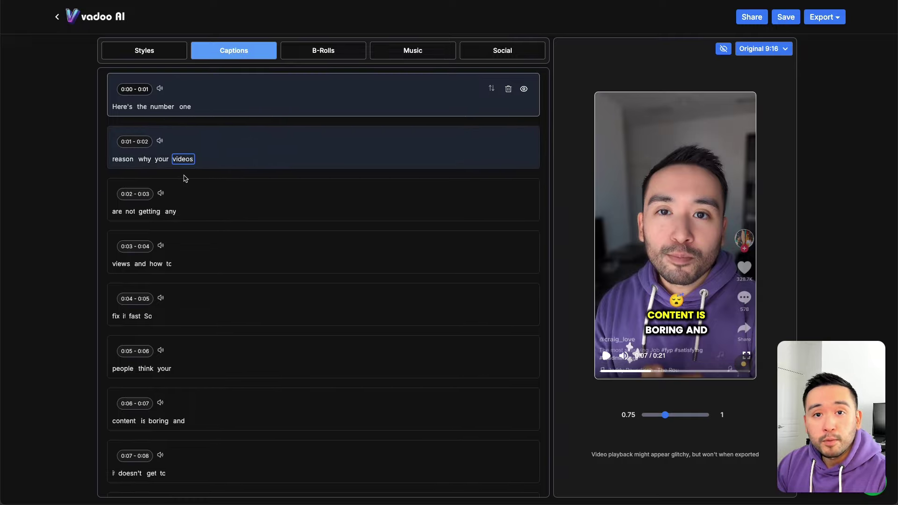
# Step: Jump the preview to the 0:00–0:01 caption and dismiss the word-edit options for 'Here's'
pyautogui.scroll(-3, 187, 177)
pyautogui.scroll(3, 190, 186)
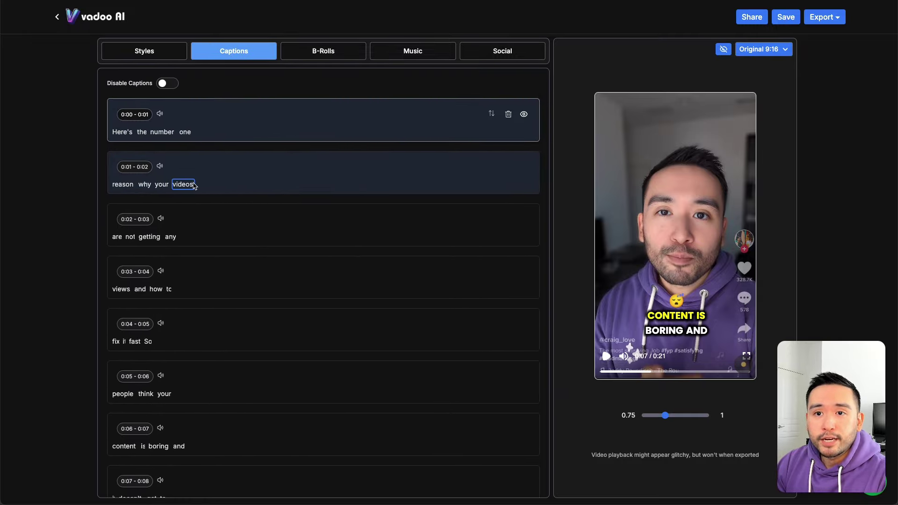
pyautogui.click(162, 132)
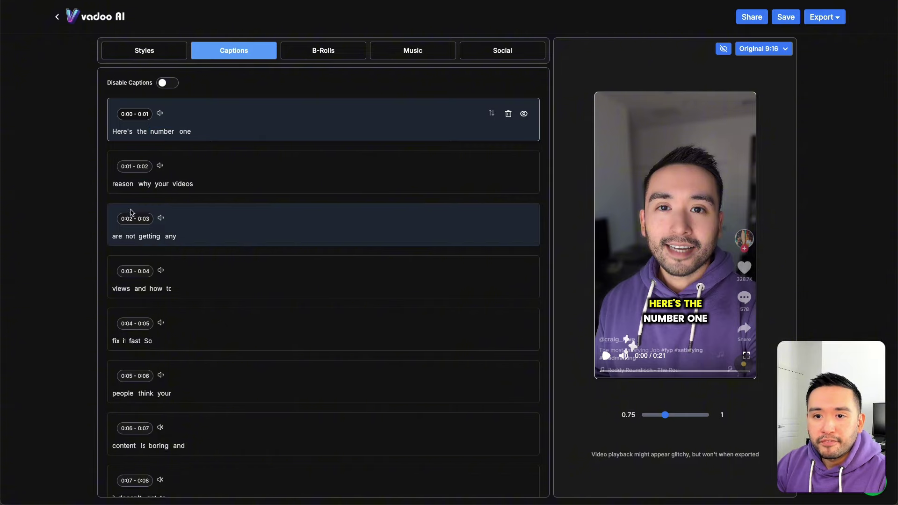
pyautogui.scroll(-1, 159, 238)
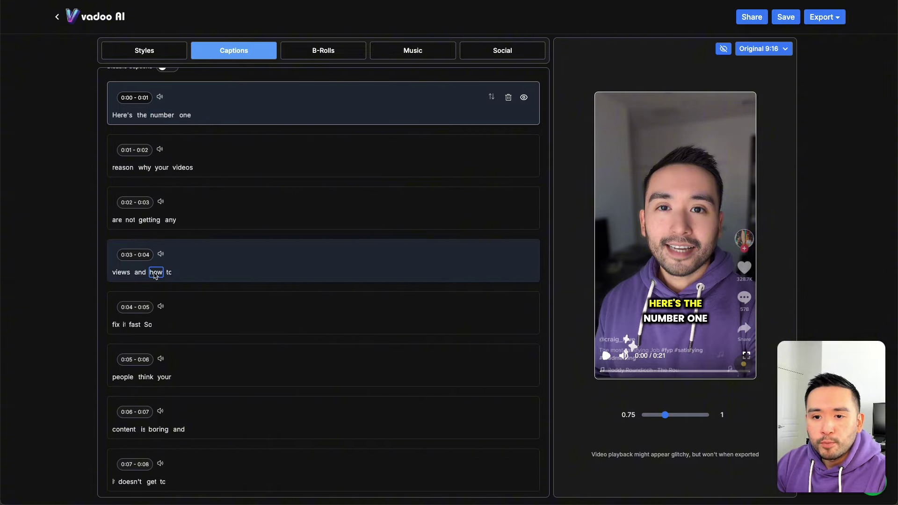
pyautogui.scroll(1, 156, 275)
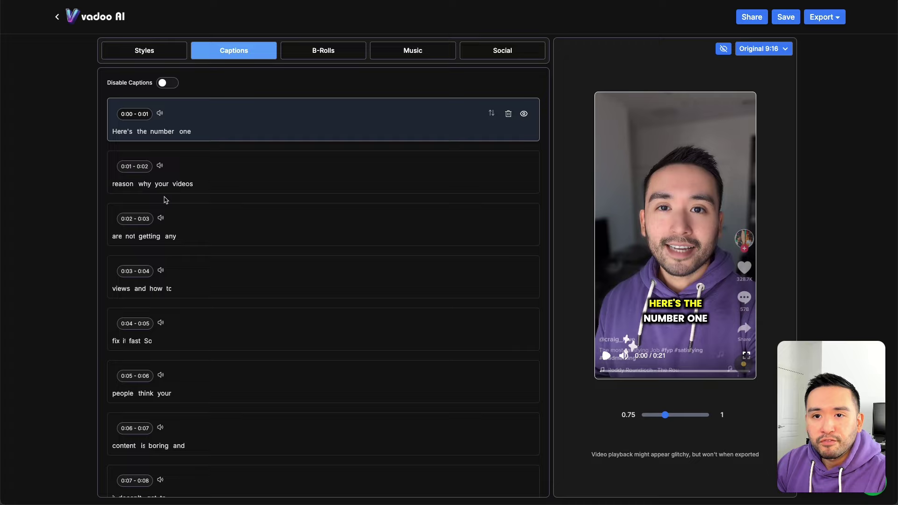
pyautogui.click(127, 134)
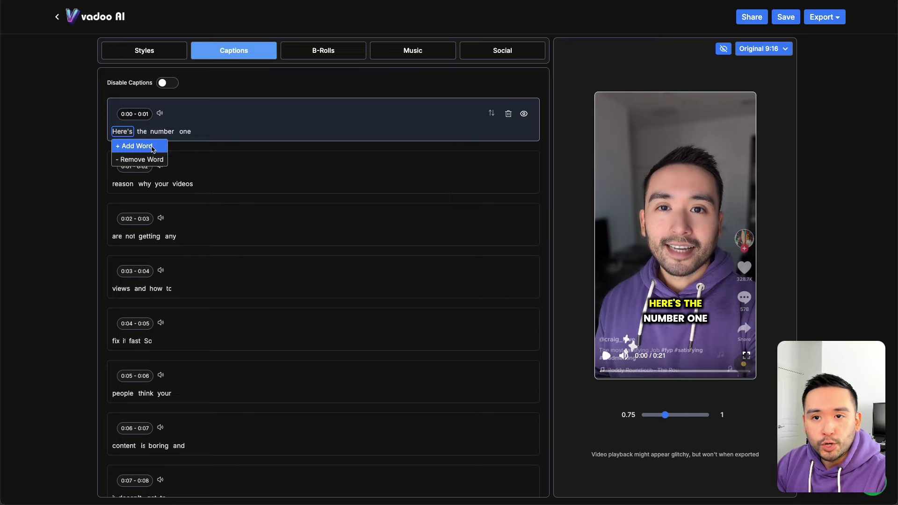
pyautogui.click(164, 118)
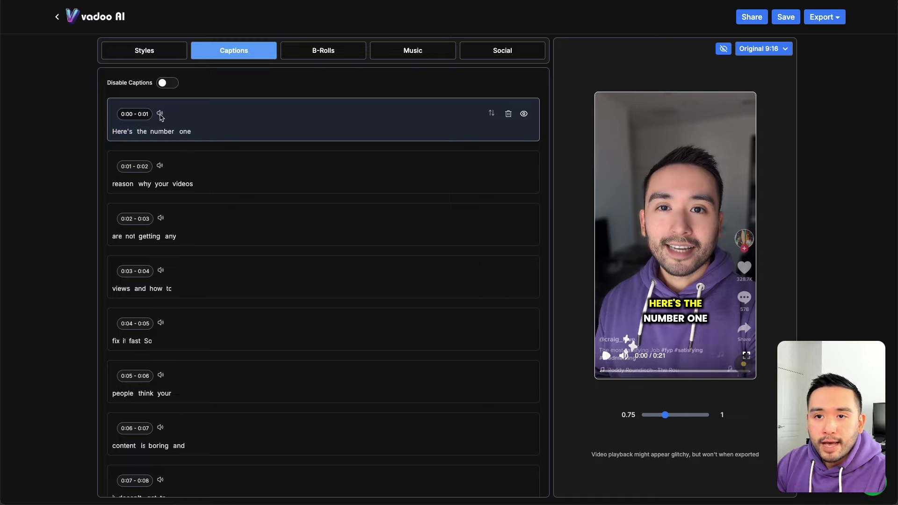
# Step: Attach a Click sound effect at lowered volume to the 0:00–0:01 caption
pyautogui.click(160, 114)
pyautogui.scroll(-2, 177, 146)
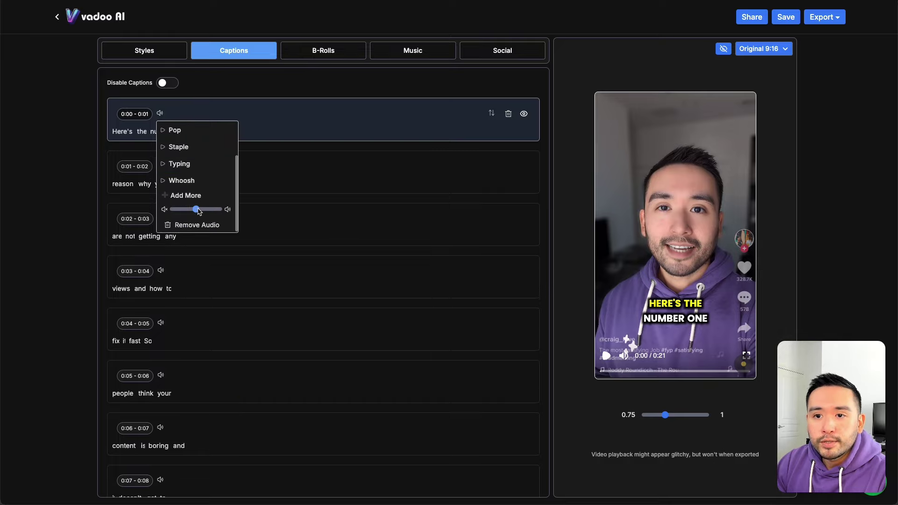
pyautogui.moveTo(196, 210)
pyautogui.mouseDown()
pyautogui.moveTo(182, 212)
pyautogui.moveTo(215, 209)
pyautogui.moveTo(194, 208)
pyautogui.mouseUp()
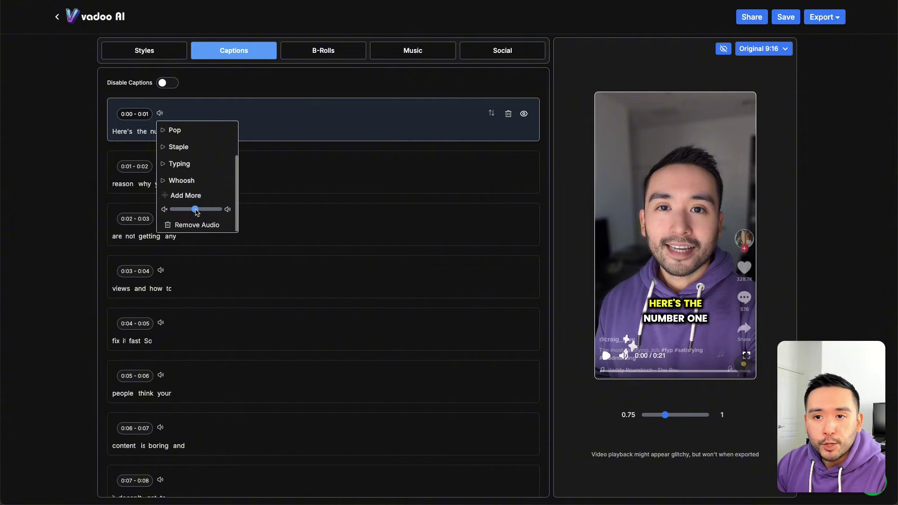
pyautogui.scroll(3, 206, 163)
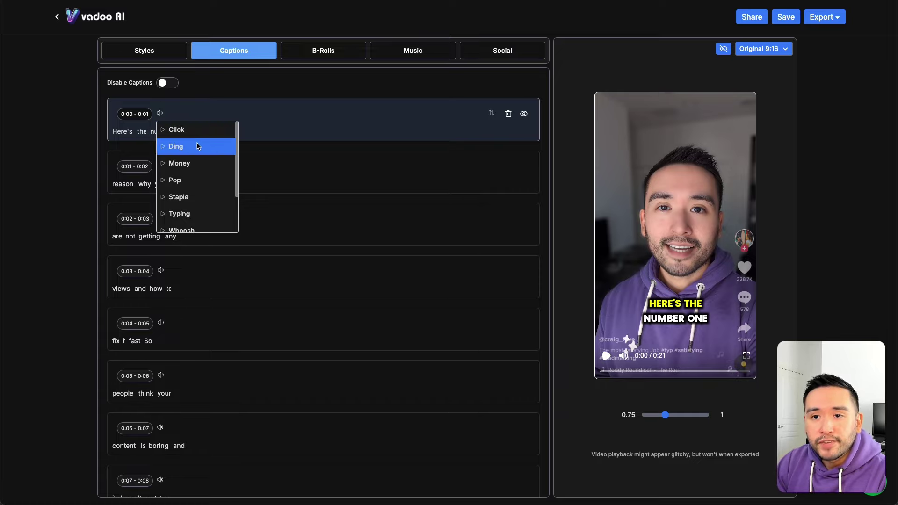
pyautogui.scroll(-1, 196, 166)
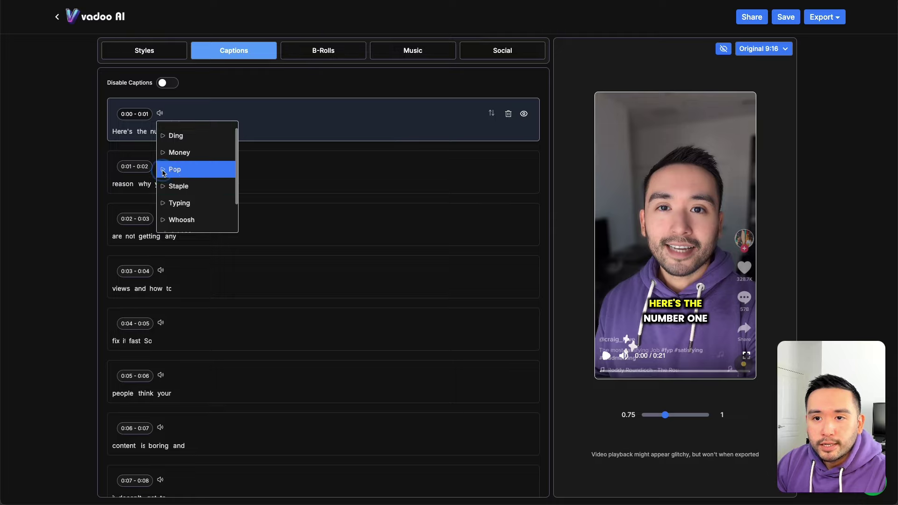
pyautogui.scroll(1, 164, 173)
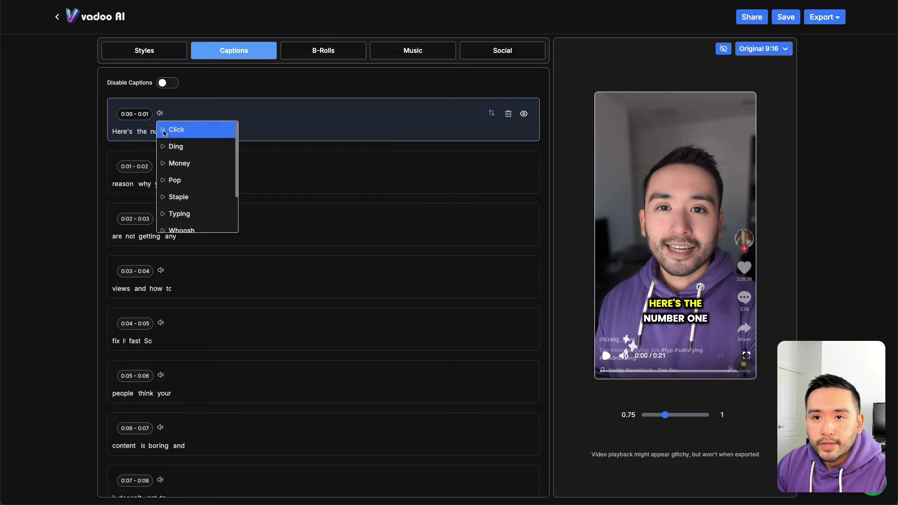
pyautogui.click(179, 135)
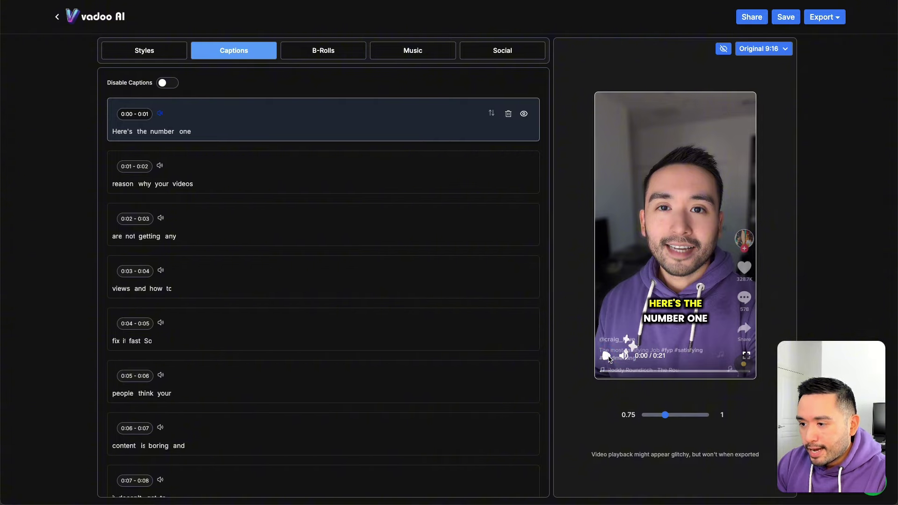
# Step: Move through the Styles and Captions tabs to the B-Rolls tab of timed script segments
pyautogui.click(149, 52)
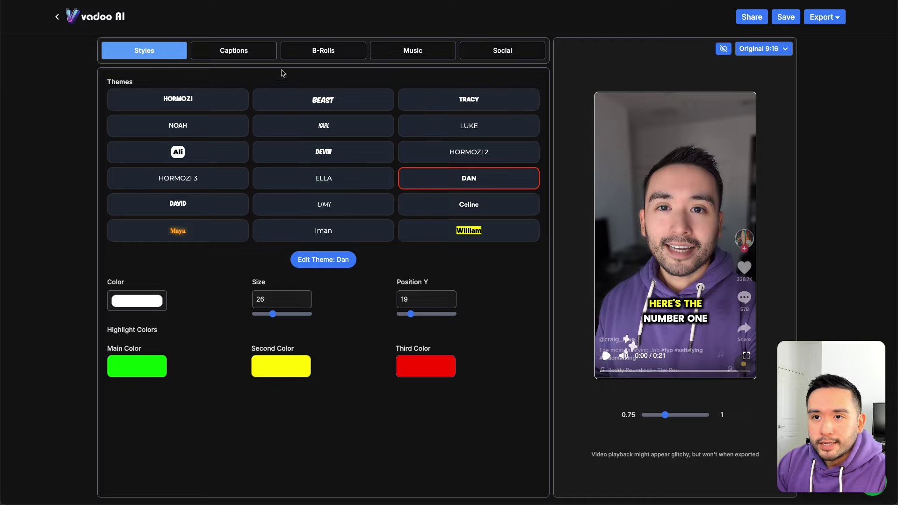
pyautogui.click(251, 57)
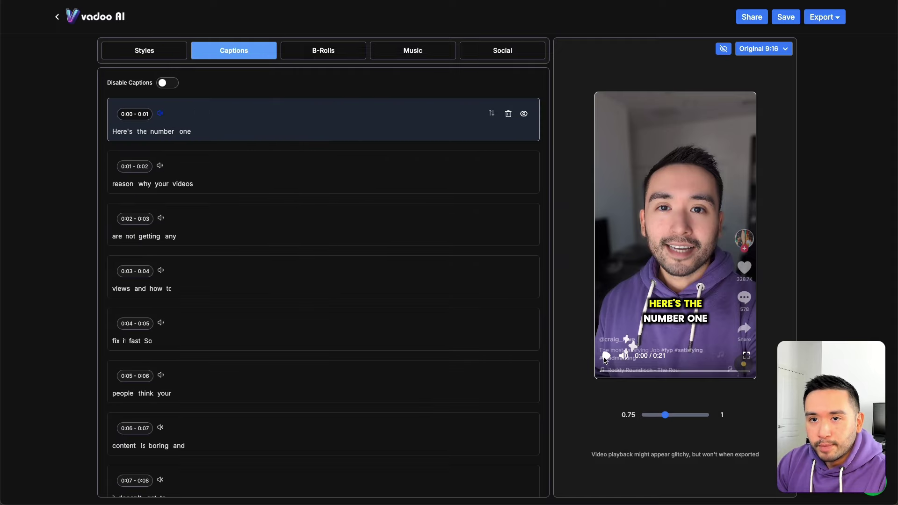
pyautogui.click(332, 57)
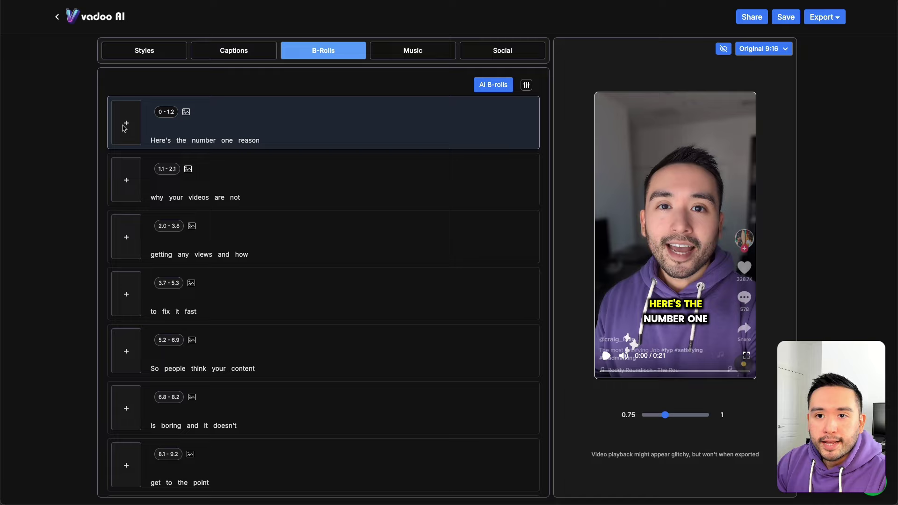
# Step: Apply a Film burn transition to the 0 – 1.2 segment, keeping the original footage
pyautogui.click(125, 125)
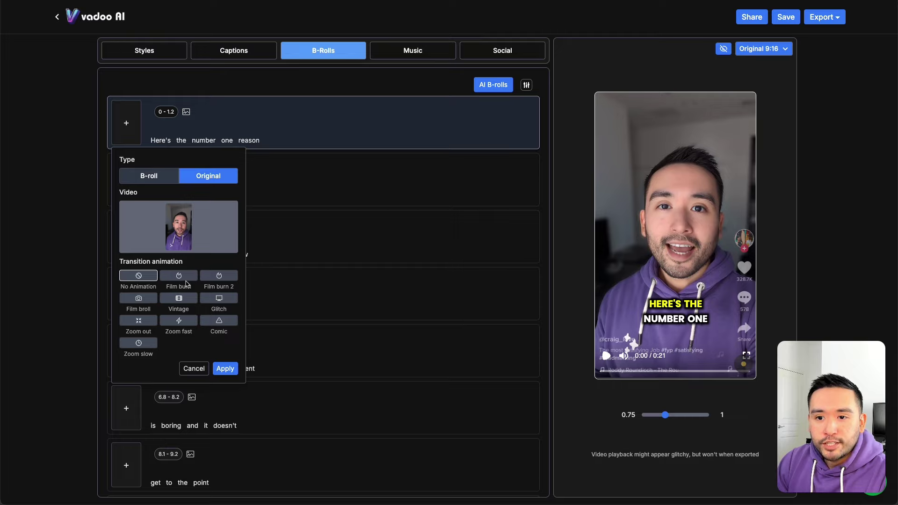
pyautogui.click(185, 280)
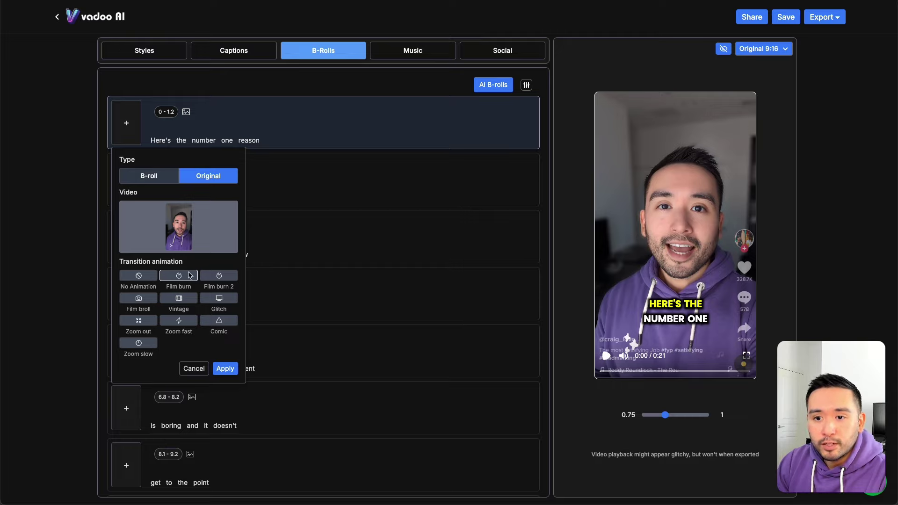
pyautogui.click(223, 275)
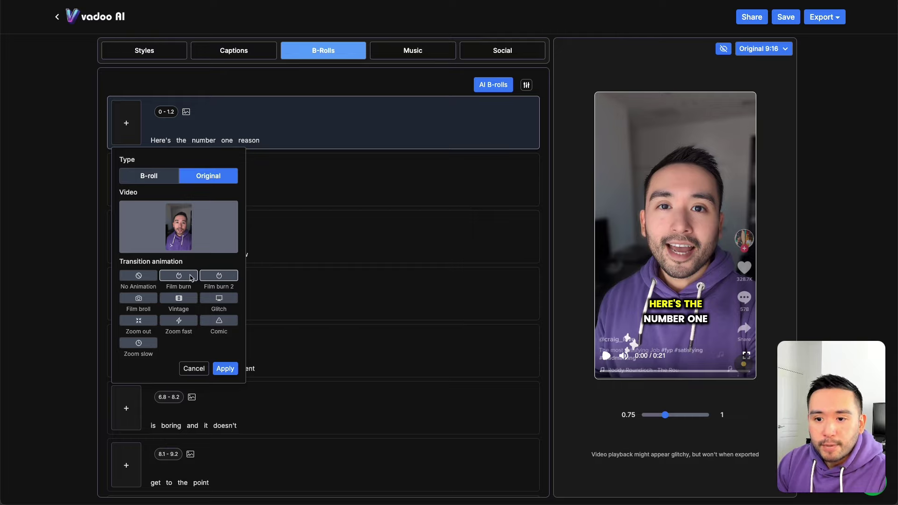
pyautogui.click(186, 277)
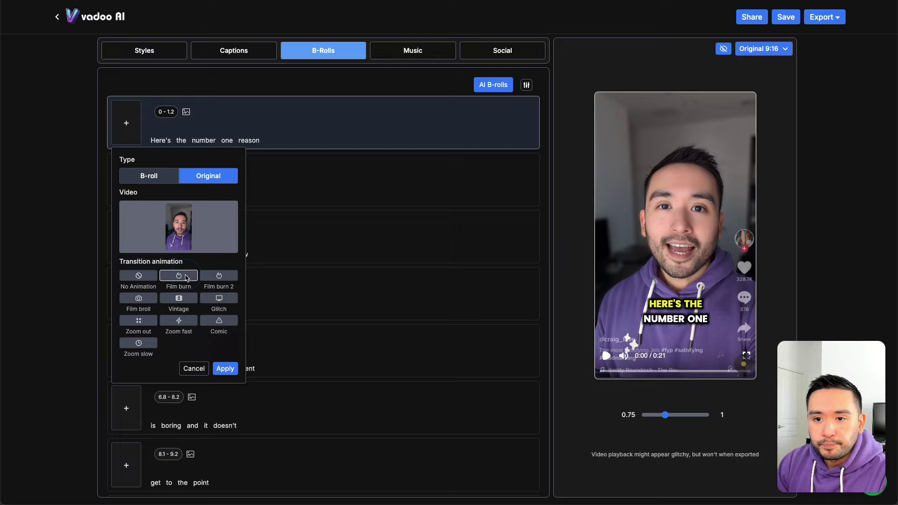
pyautogui.click(228, 369)
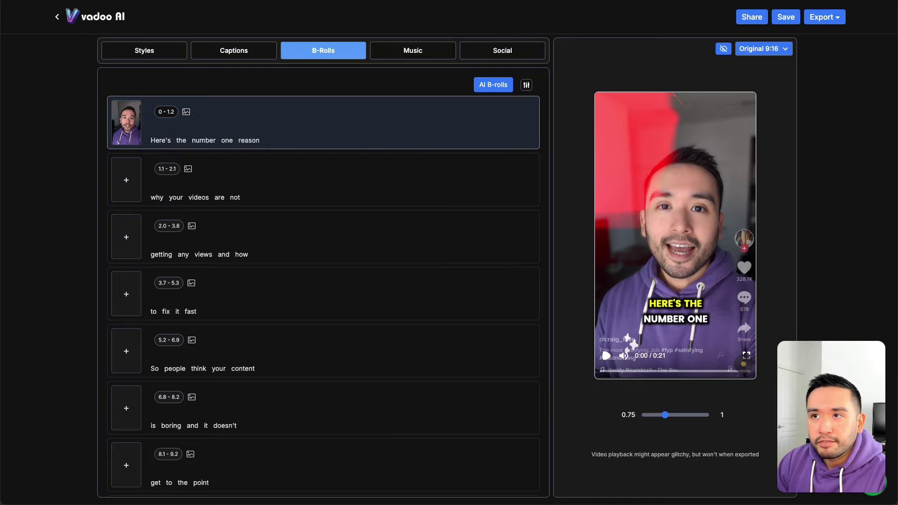
pyautogui.click(144, 50)
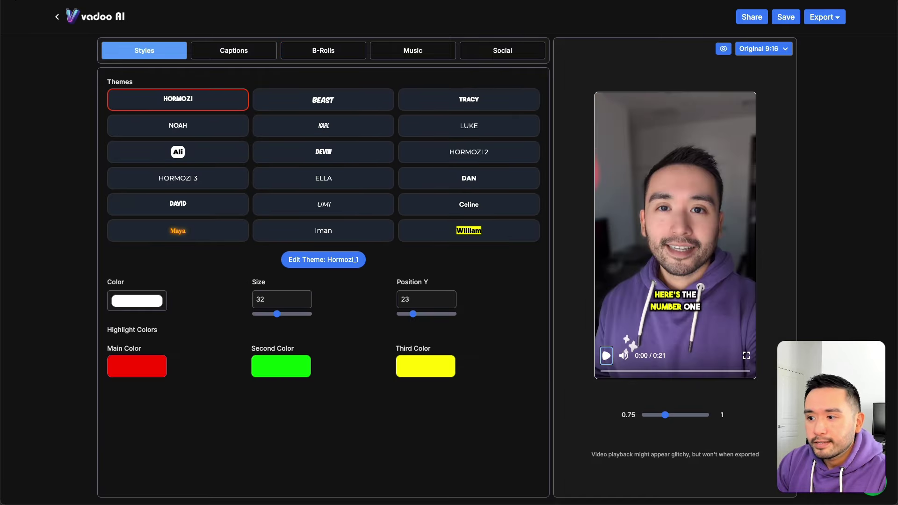
# Step: Switch the 0–1.2 opening segment's transition from Film burn to Zoom fast and preview it
pyautogui.click(606, 355)
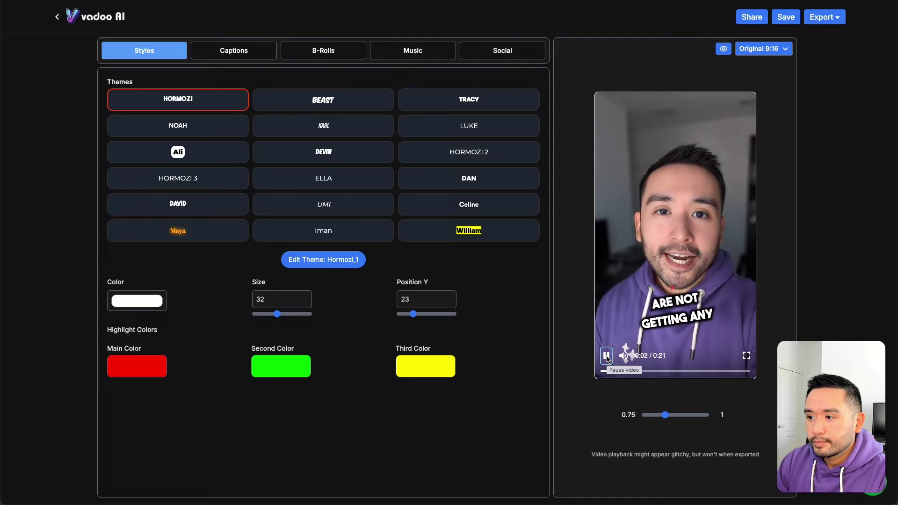
pyautogui.click(606, 356)
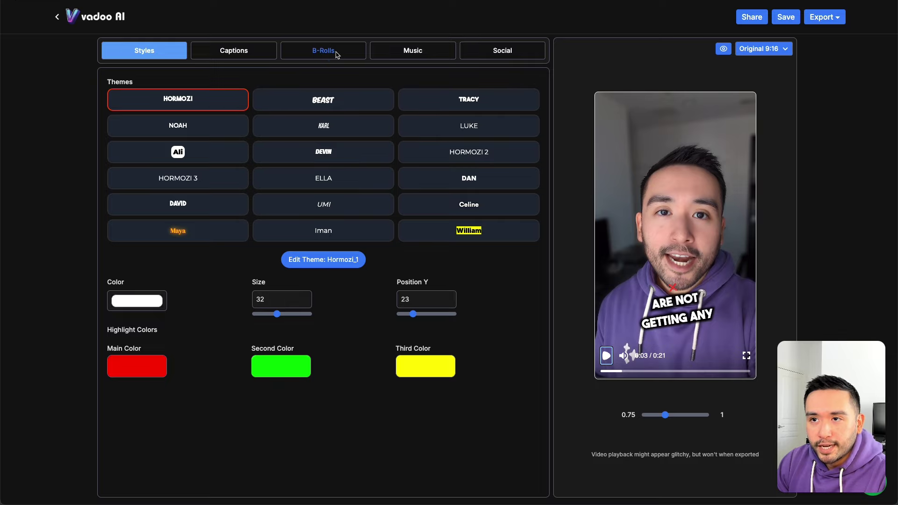
pyautogui.click(336, 53)
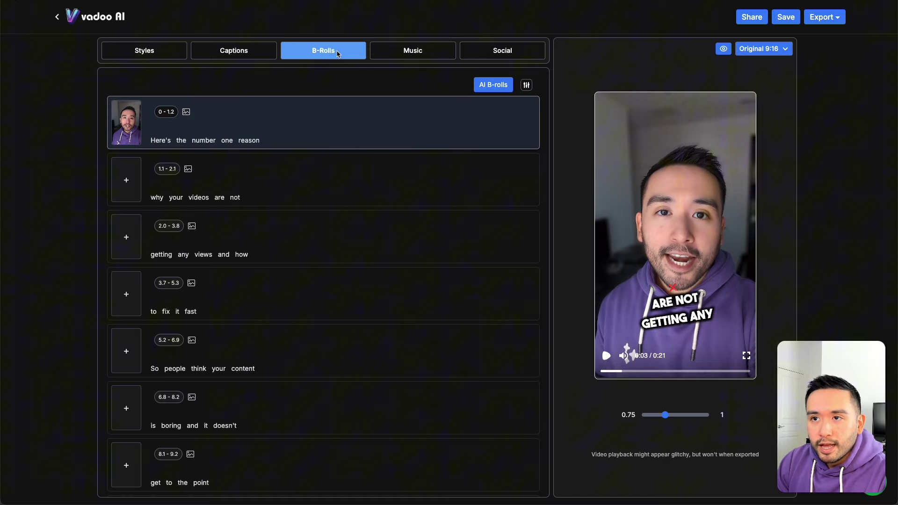
pyautogui.click(124, 128)
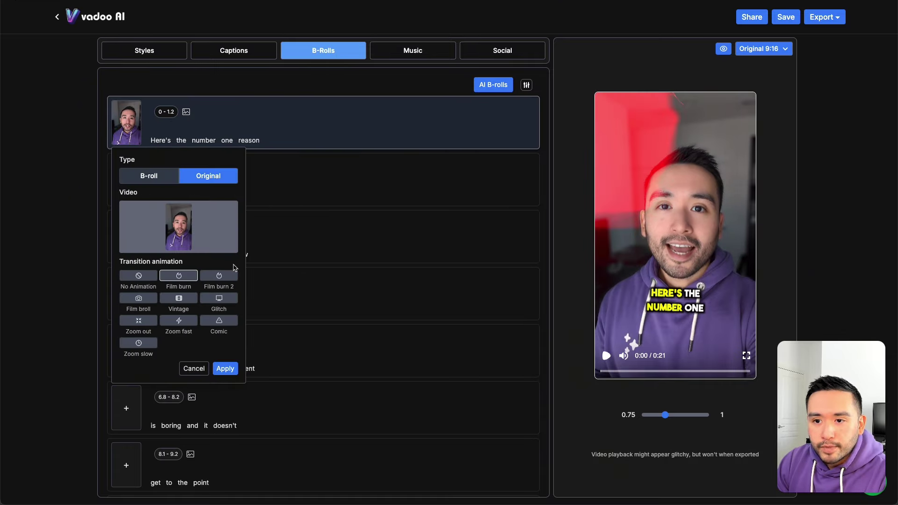
pyautogui.click(179, 321)
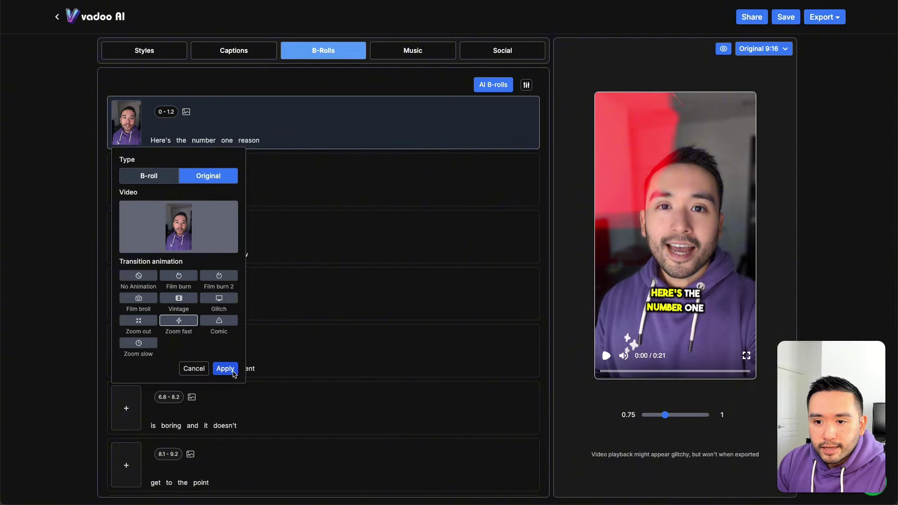
pyautogui.click(225, 369)
pyautogui.click(606, 356)
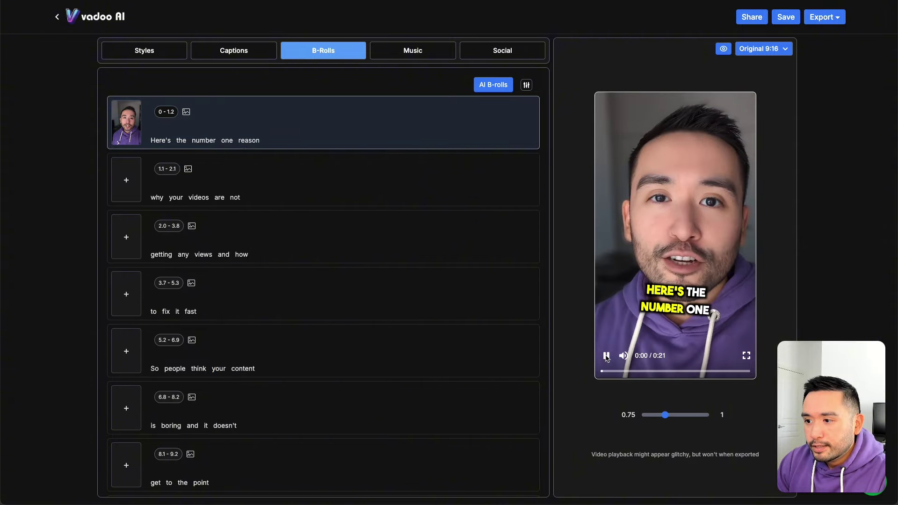
pyautogui.click(606, 357)
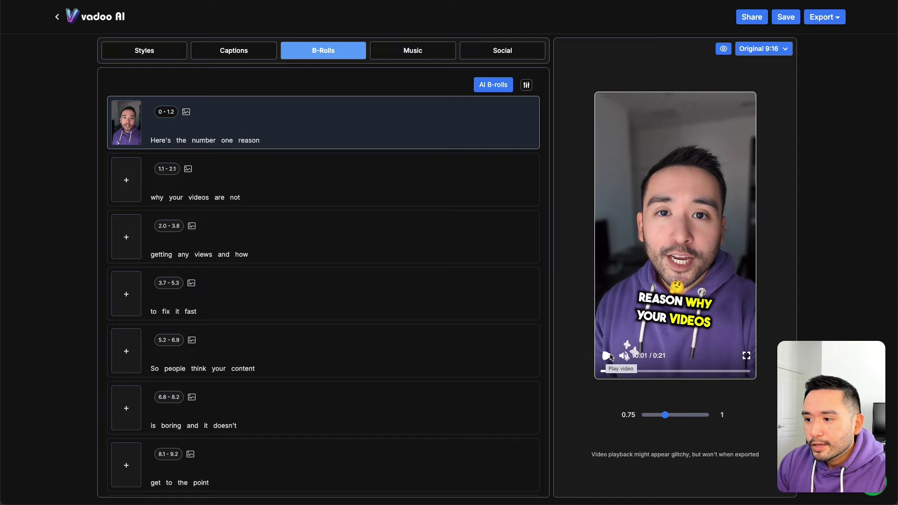
pyautogui.click(126, 126)
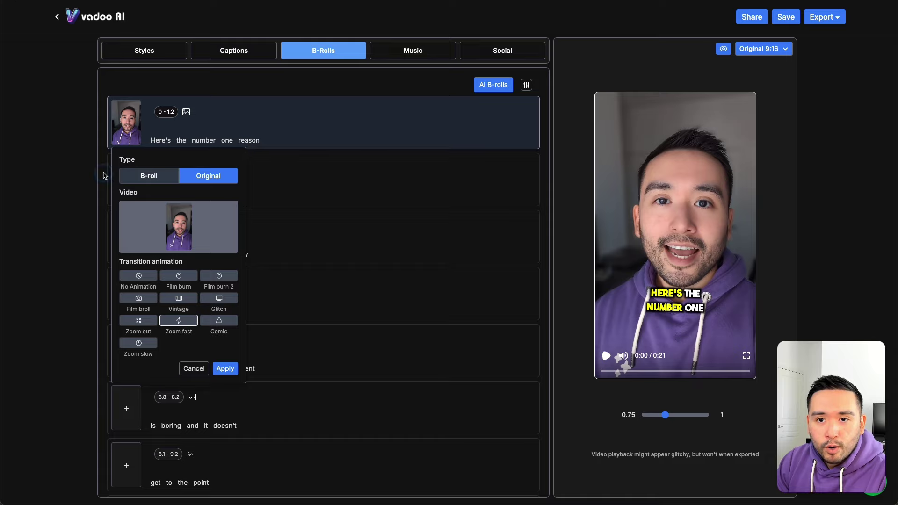
# Step: Set the 'why your videos are not' line (1.1–2.1) to B-roll and open the stock video library
pyautogui.click(134, 141)
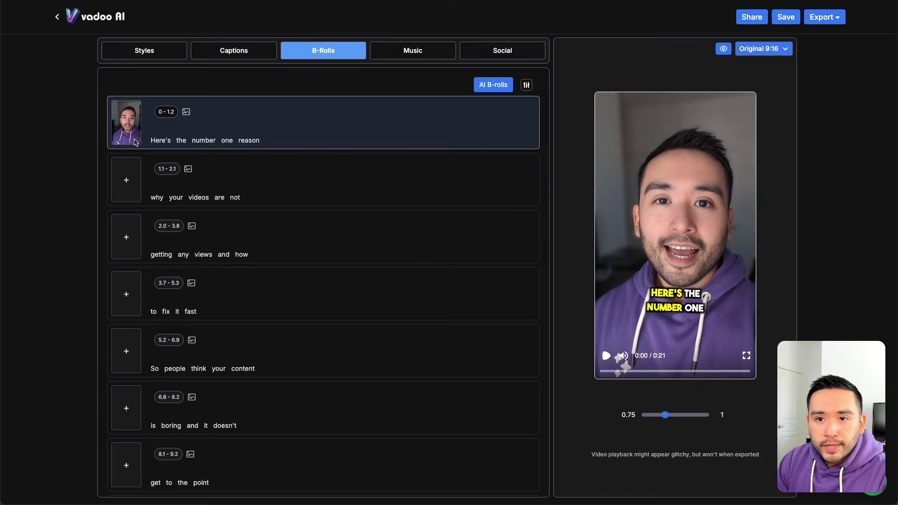
pyautogui.click(127, 180)
pyautogui.click(144, 232)
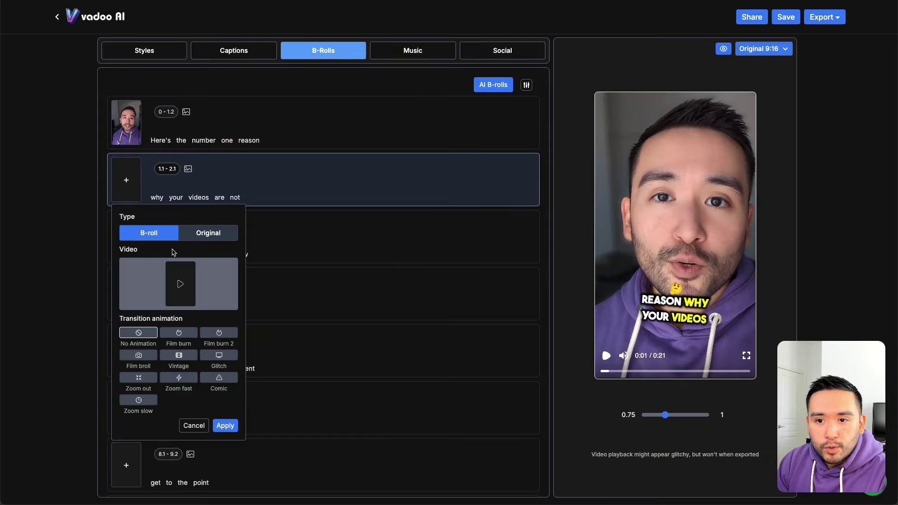
pyautogui.click(182, 286)
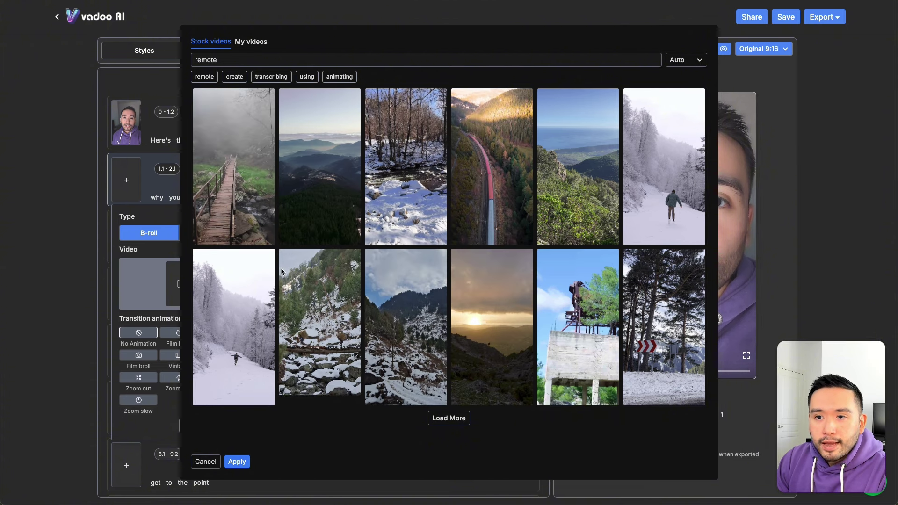
pyautogui.click(205, 461)
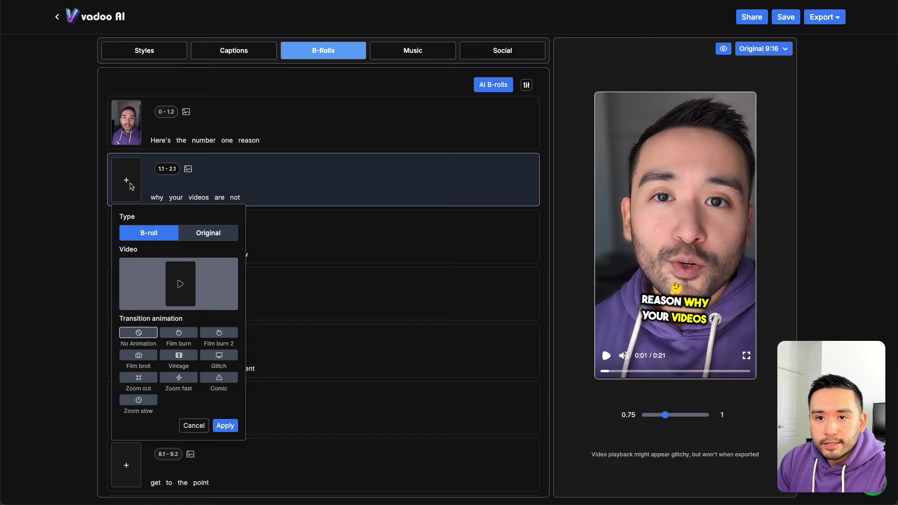
pyautogui.click(179, 293)
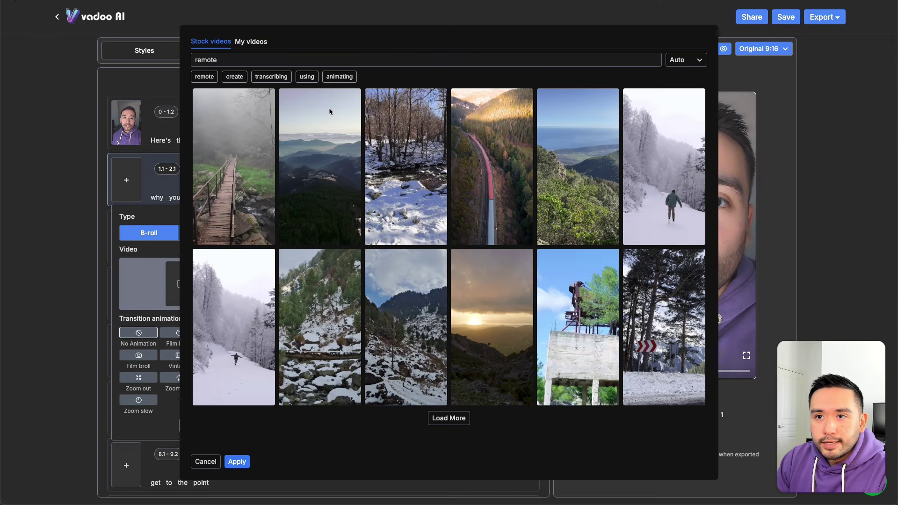
# Step: Search stock videos for 'video recording', pick the man-on-stool clip, and apply it with Film burn
pyautogui.doubleClick(246, 63)
pyautogui.write('video')
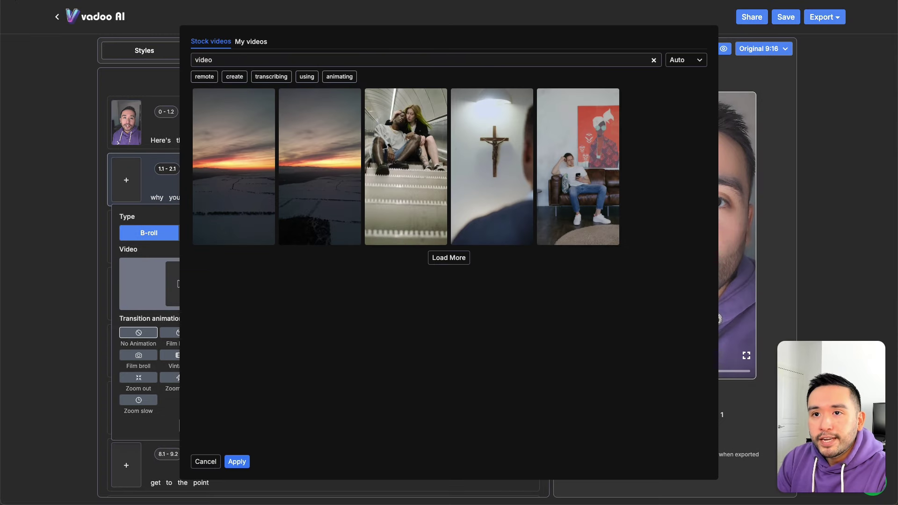
pyautogui.write(' recording')
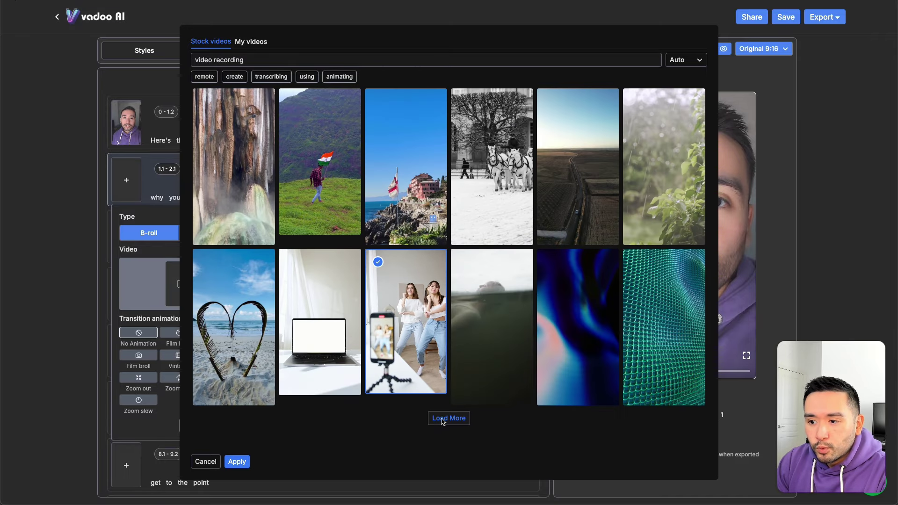
pyautogui.click(452, 418)
pyautogui.scroll(-5, 416, 319)
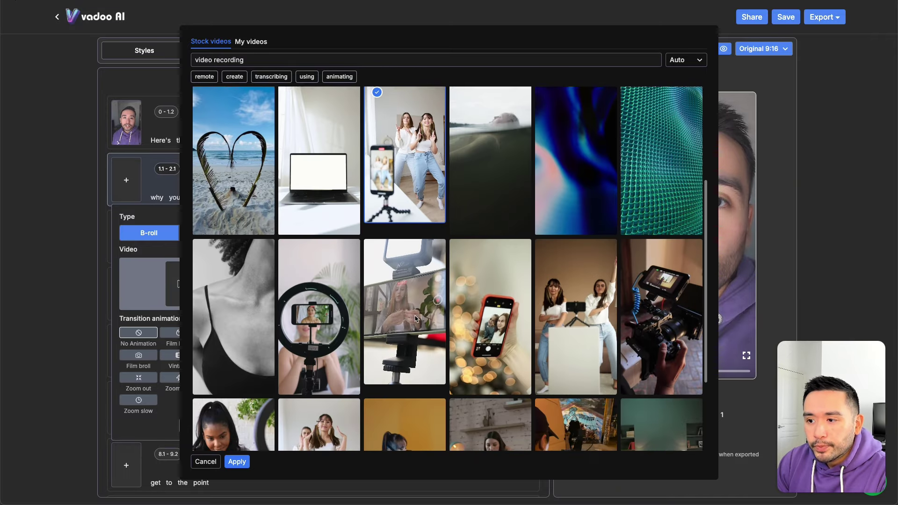
pyautogui.scroll(-1, 449, 332)
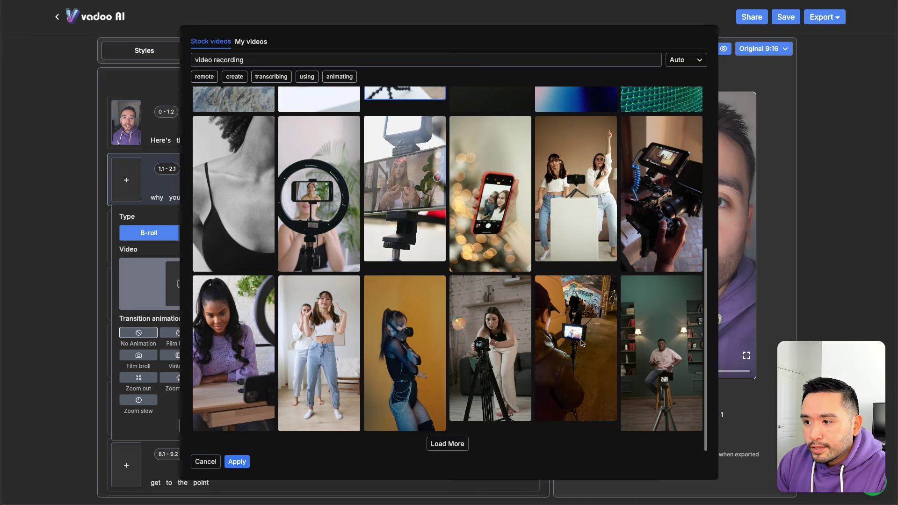
pyautogui.click(660, 337)
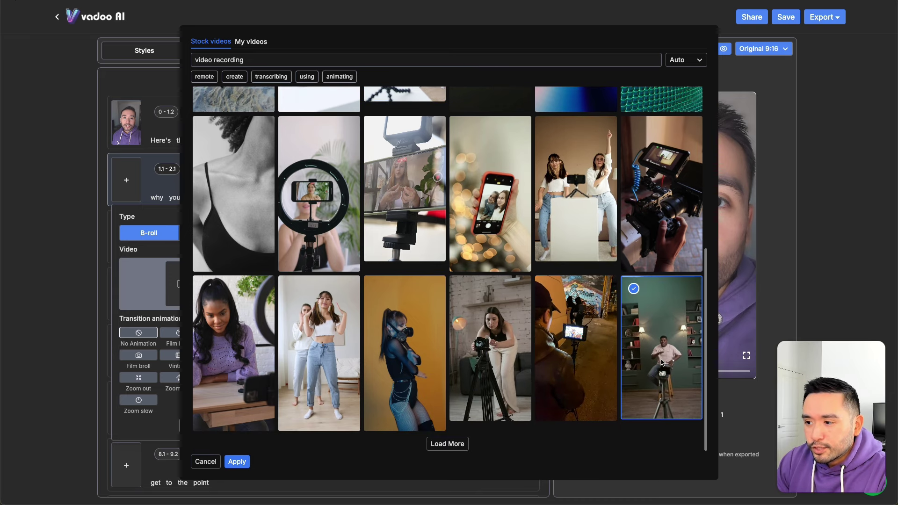
pyautogui.click(237, 462)
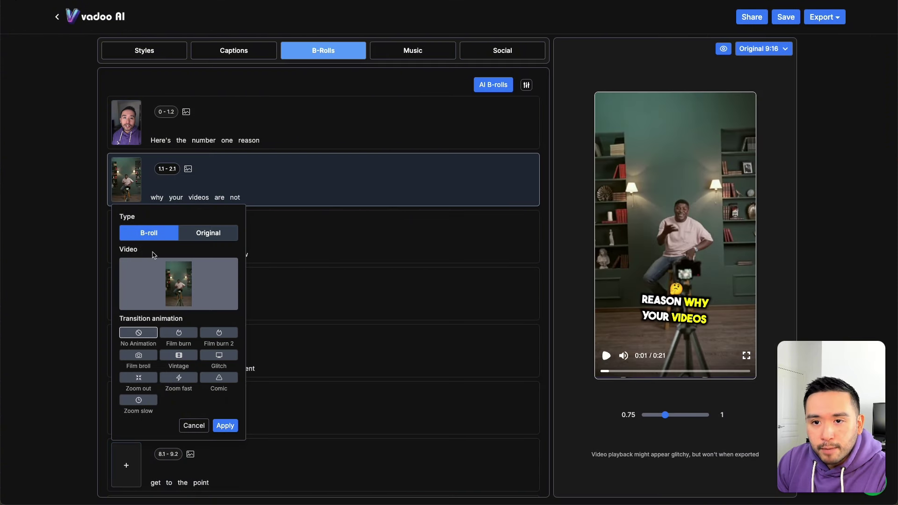
pyautogui.click(180, 333)
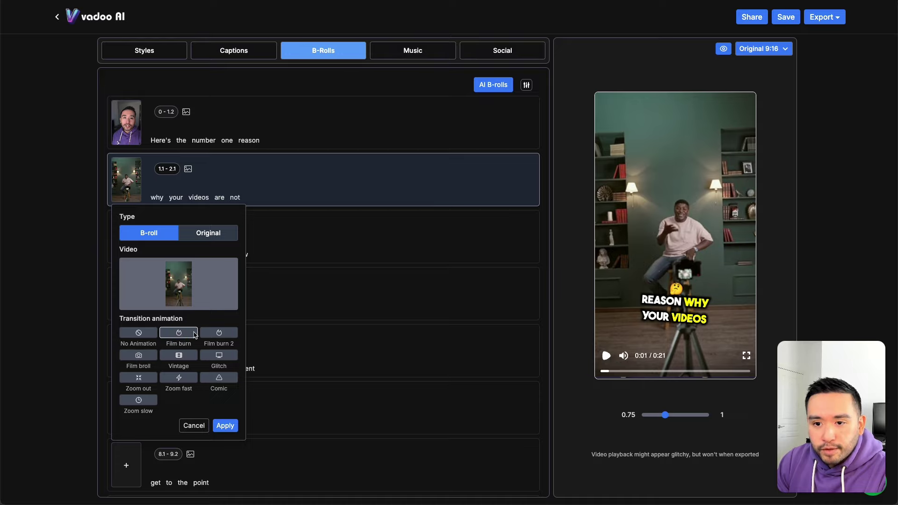
pyautogui.click(225, 426)
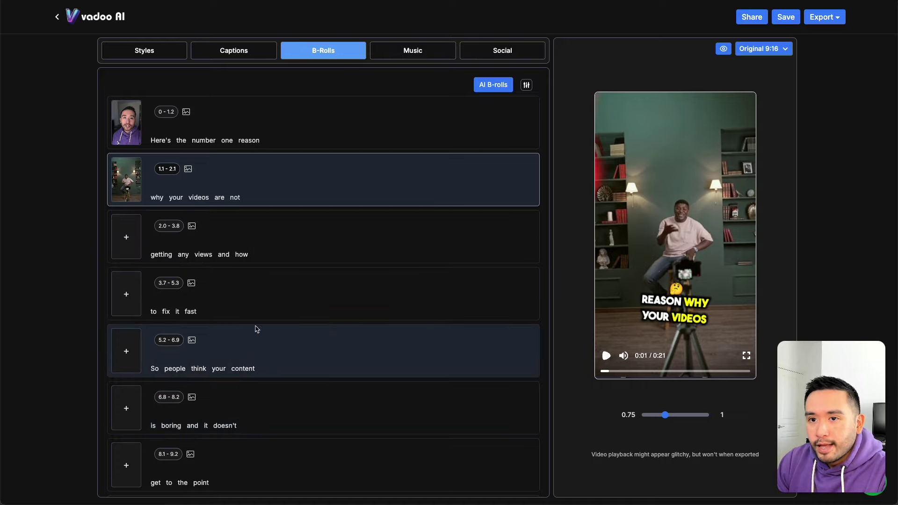
# Step: Preview the video from the beginning to check the new B-roll
pyautogui.click(606, 356)
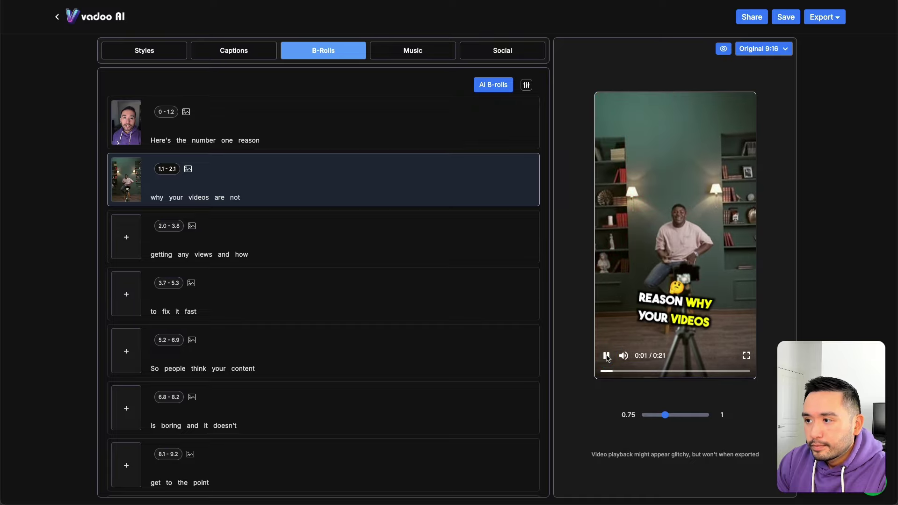
pyautogui.click(606, 356)
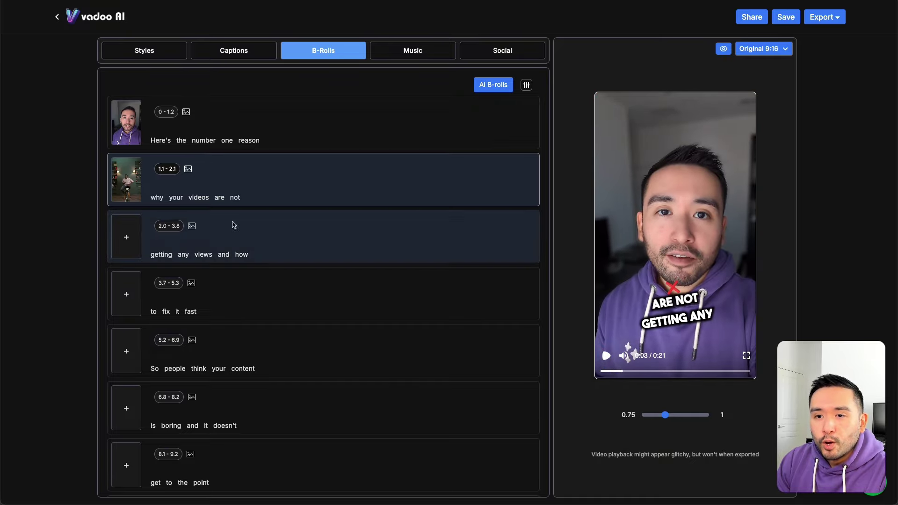
pyautogui.click(610, 372)
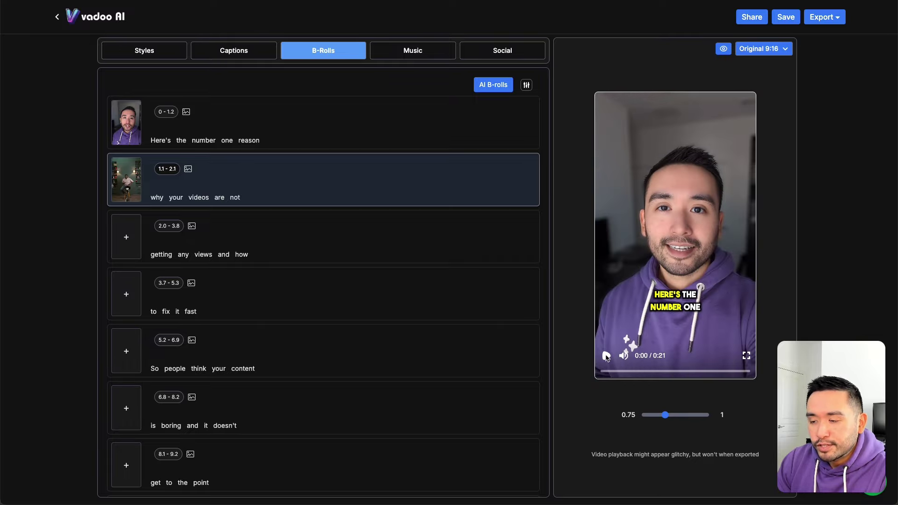
pyautogui.click(606, 357)
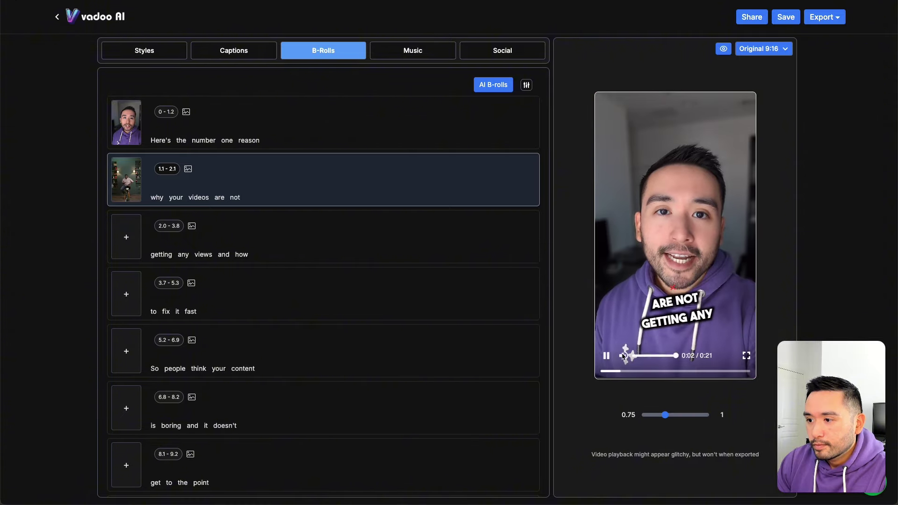
pyautogui.click(606, 356)
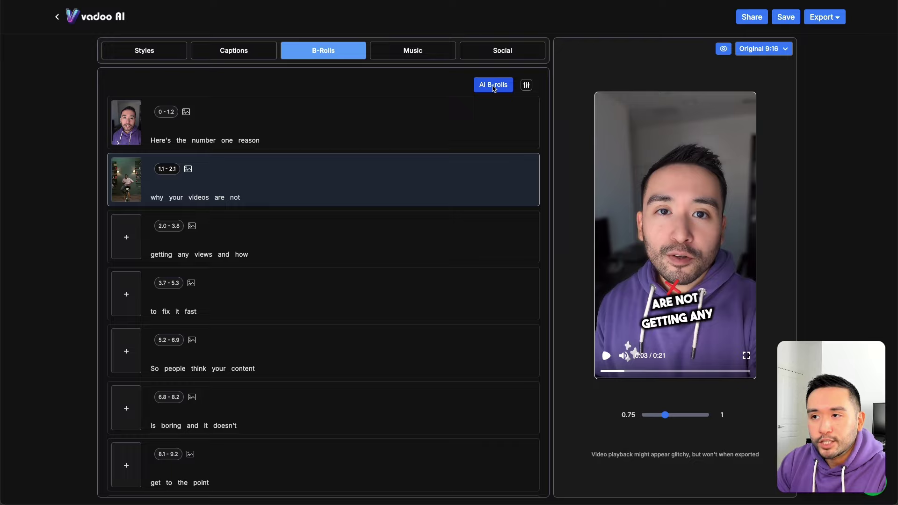
# Step: Generate AI B-rolls across the lines, preview them, and open stock videos for the 1.1–2.1 line
pyautogui.click(494, 88)
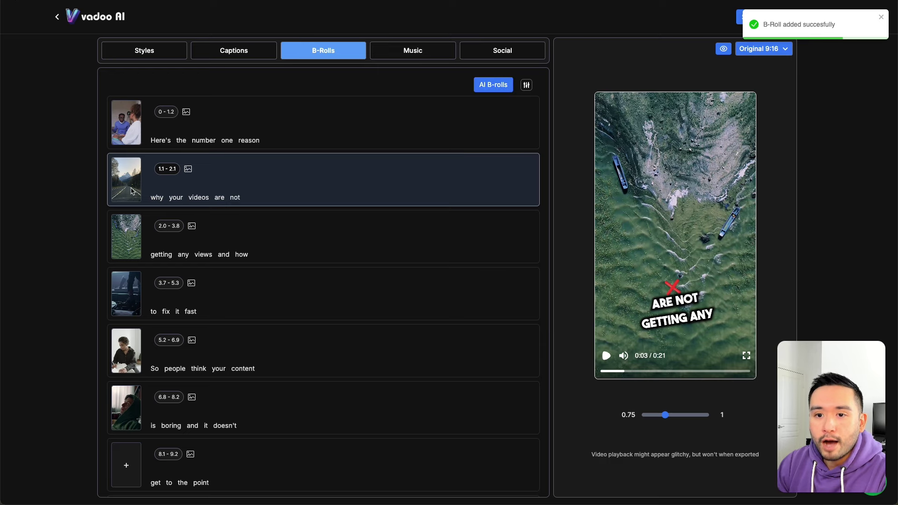
pyautogui.scroll(-5, 132, 191)
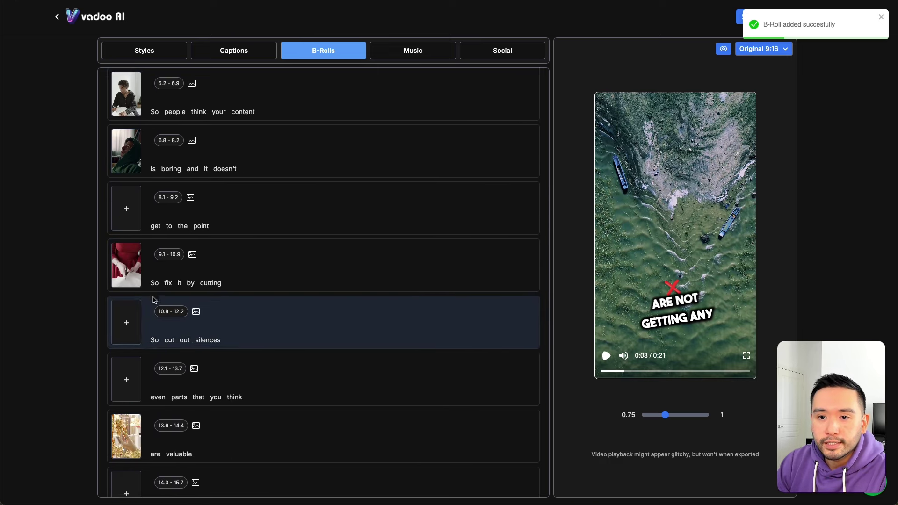
pyautogui.scroll(6, 155, 299)
pyautogui.click(343, 125)
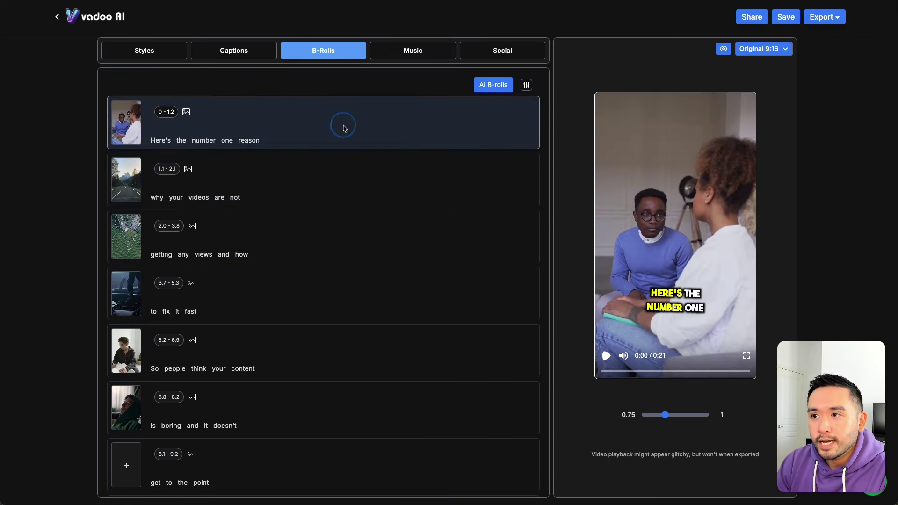
pyautogui.click(607, 356)
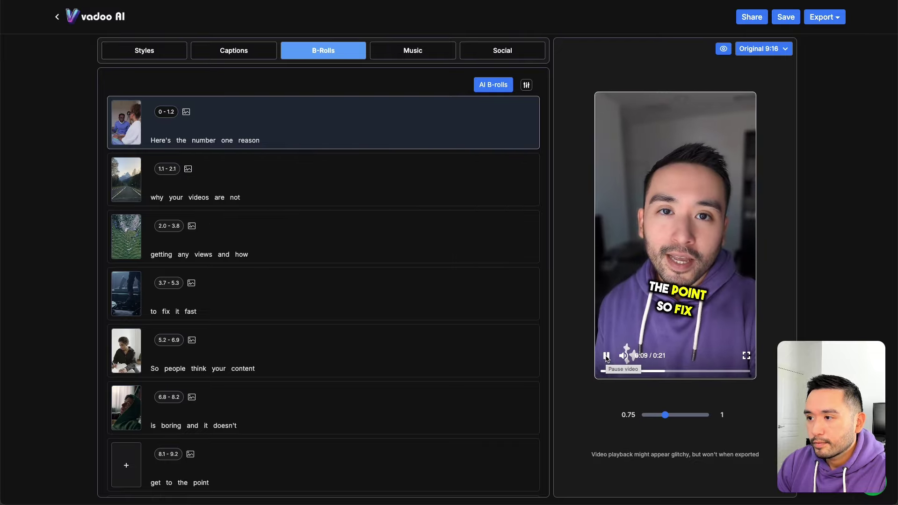
pyautogui.click(606, 356)
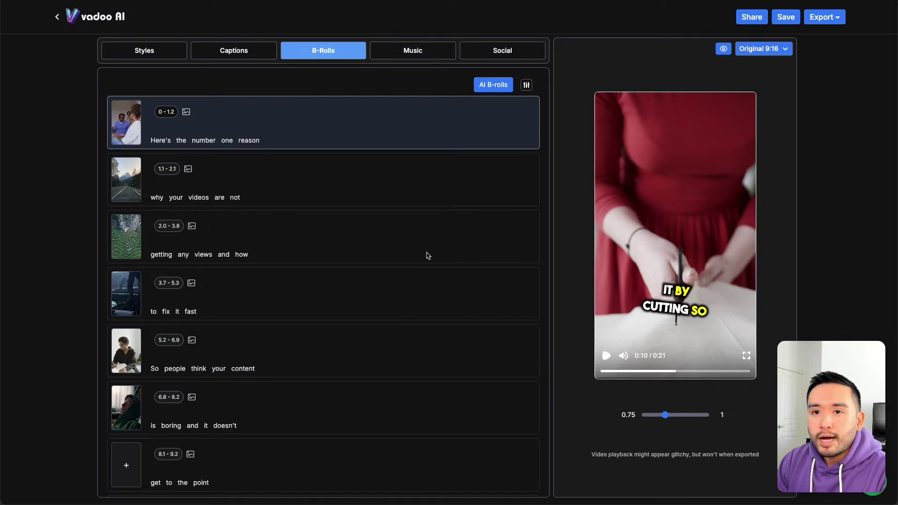
pyautogui.click(127, 177)
pyautogui.click(176, 284)
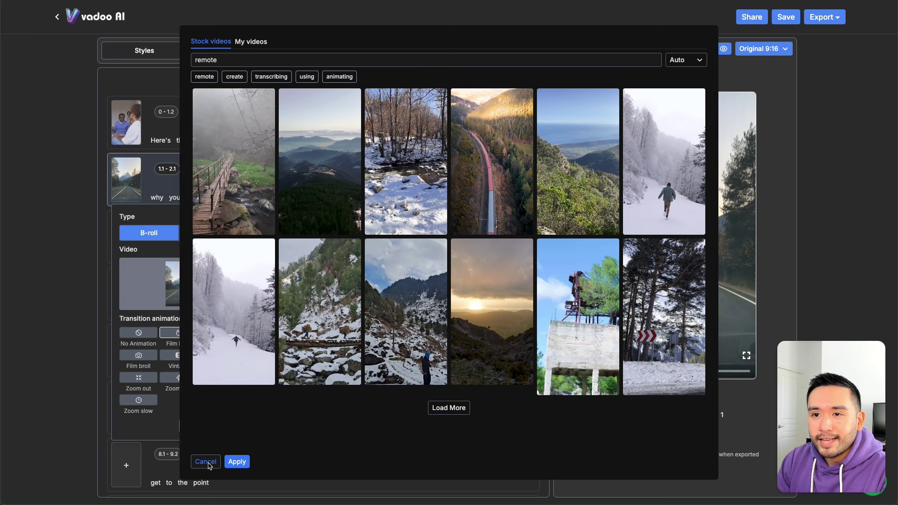
# Step: Dismiss the stock video picker and close the second line's B-roll settings without changes
pyautogui.click(208, 463)
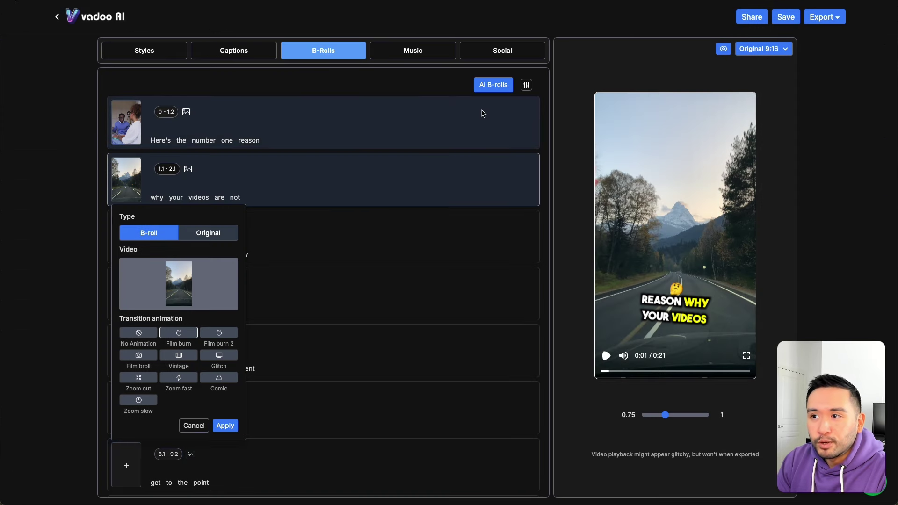
pyautogui.click(436, 81)
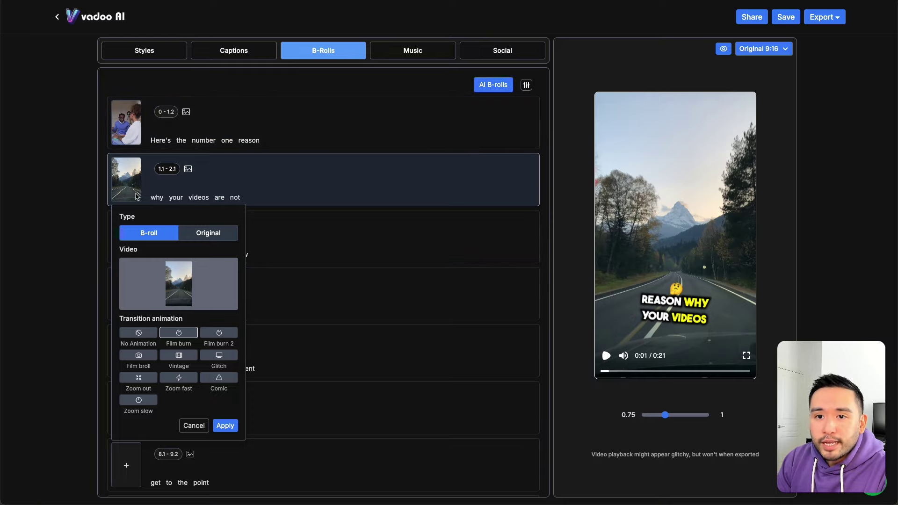
pyautogui.click(128, 183)
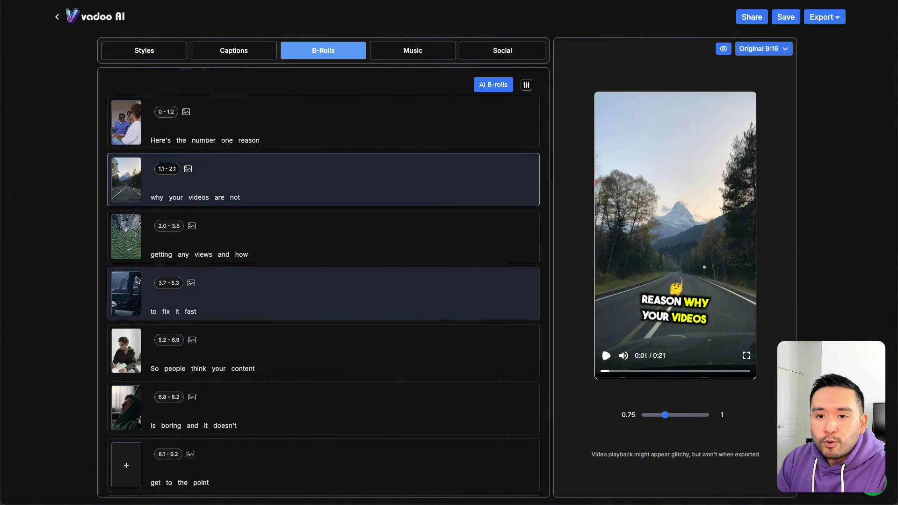
pyautogui.scroll(-3, 139, 289)
pyautogui.scroll(3, 139, 288)
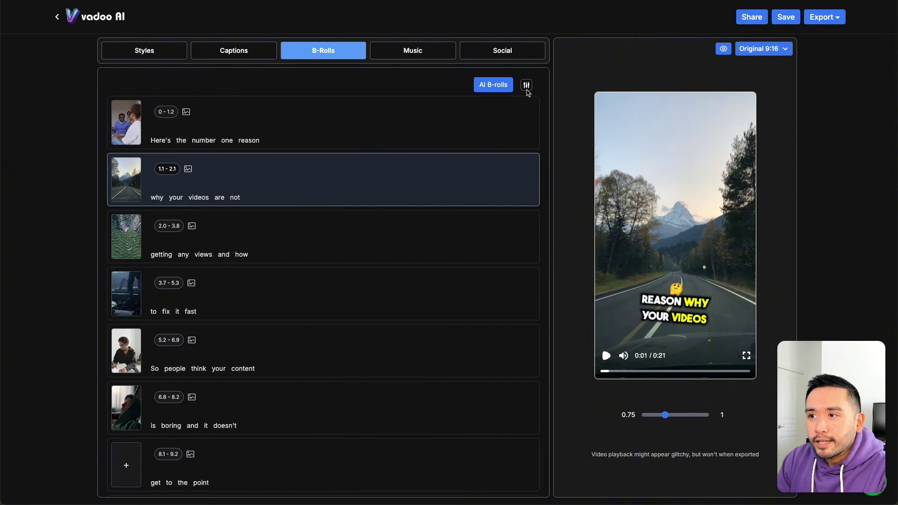
# Step: Set the Percentage of B-rolls slider to 51%
pyautogui.click(527, 85)
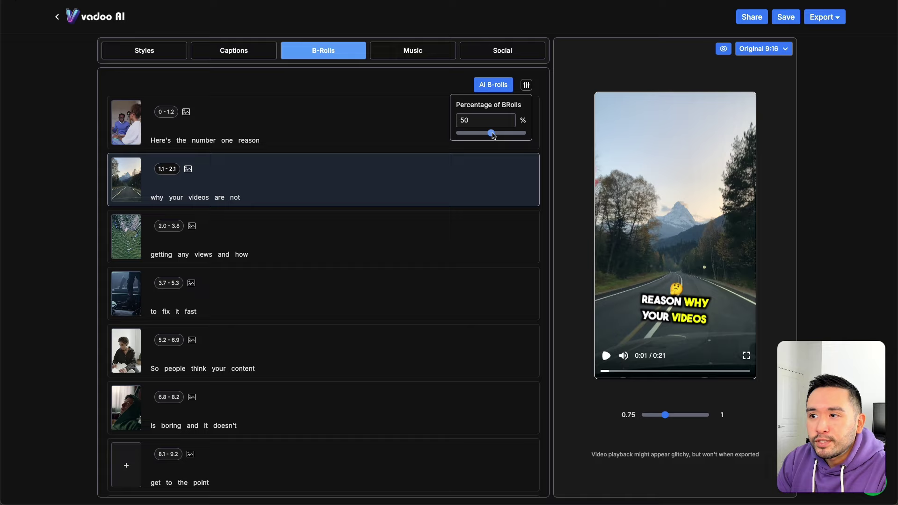
pyautogui.moveTo(491, 133)
pyautogui.mouseDown()
pyautogui.moveTo(469, 136)
pyautogui.moveTo(528, 137)
pyautogui.moveTo(493, 141)
pyautogui.mouseUp()
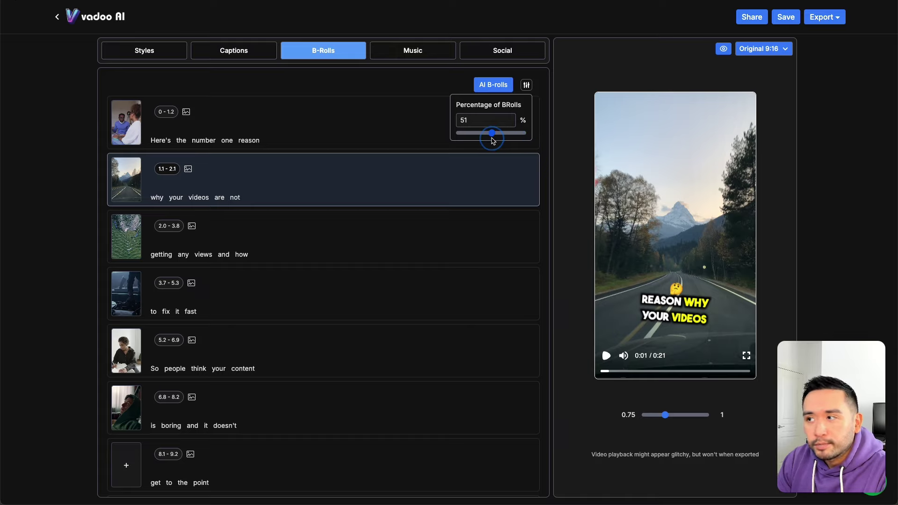
pyautogui.click(422, 90)
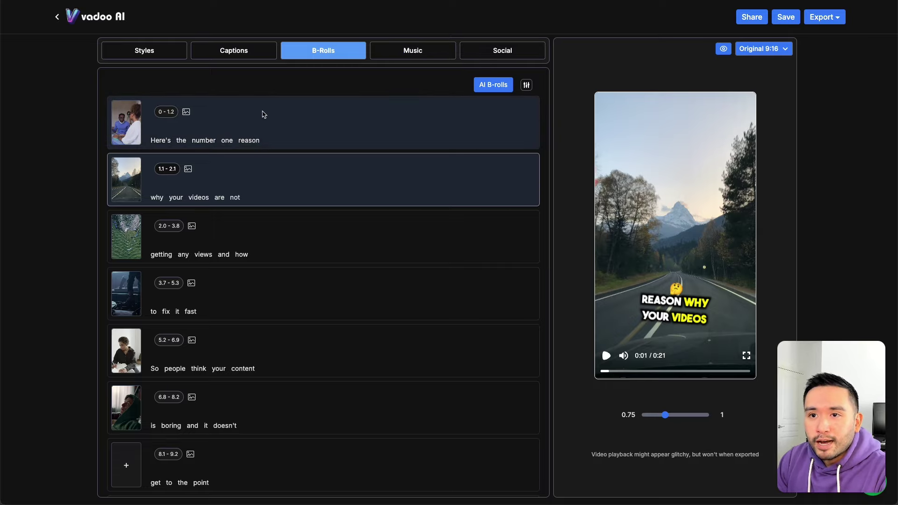
# Step: Switch the 'are valuable' line (13.6–14.4) from B-roll to the original footage
pyautogui.scroll(-2, 164, 293)
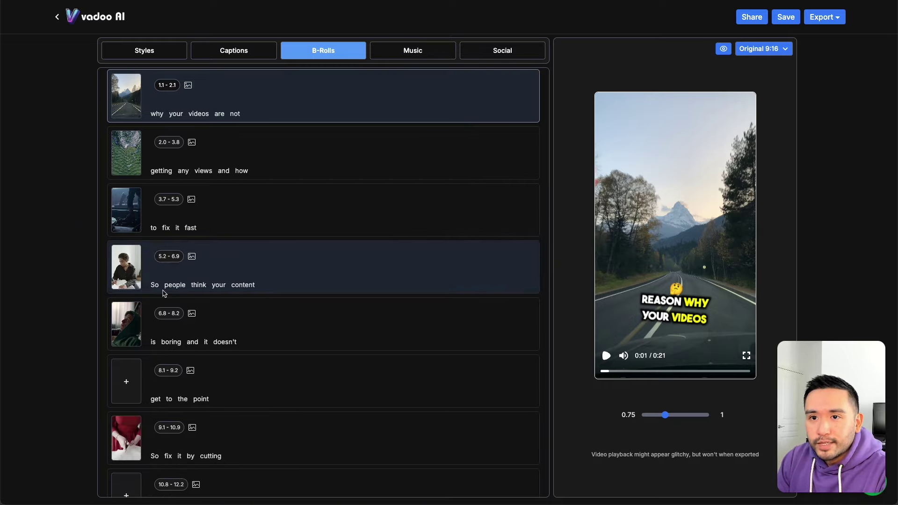
pyautogui.scroll(2, 325, 214)
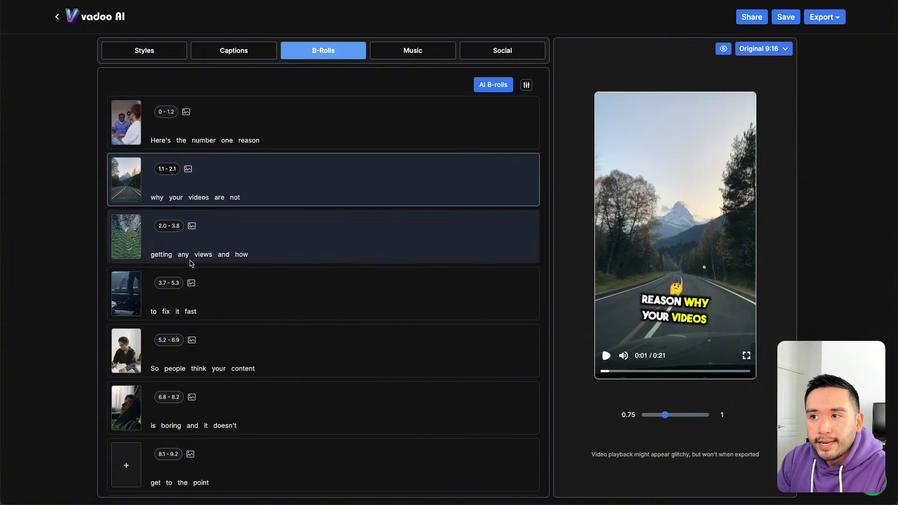
pyautogui.scroll(-7, 182, 360)
pyautogui.click(142, 333)
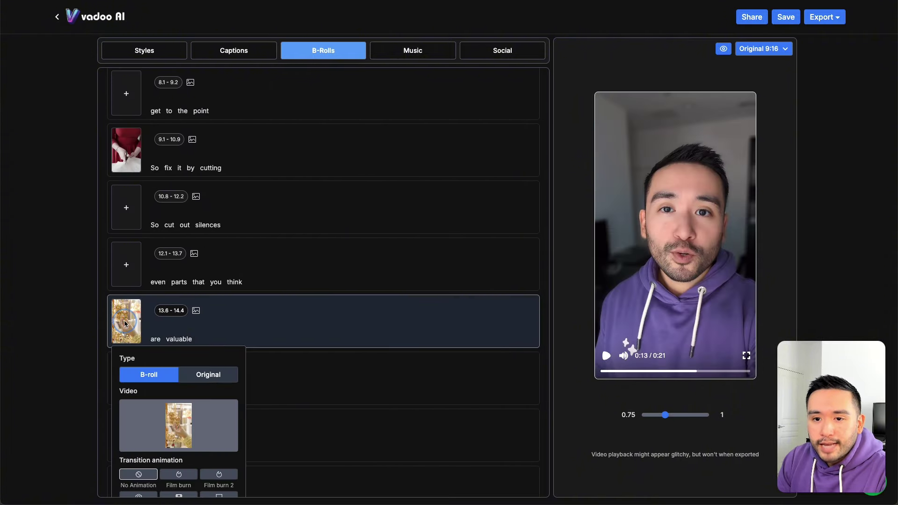
pyautogui.scroll(-2, 172, 334)
pyautogui.click(172, 334)
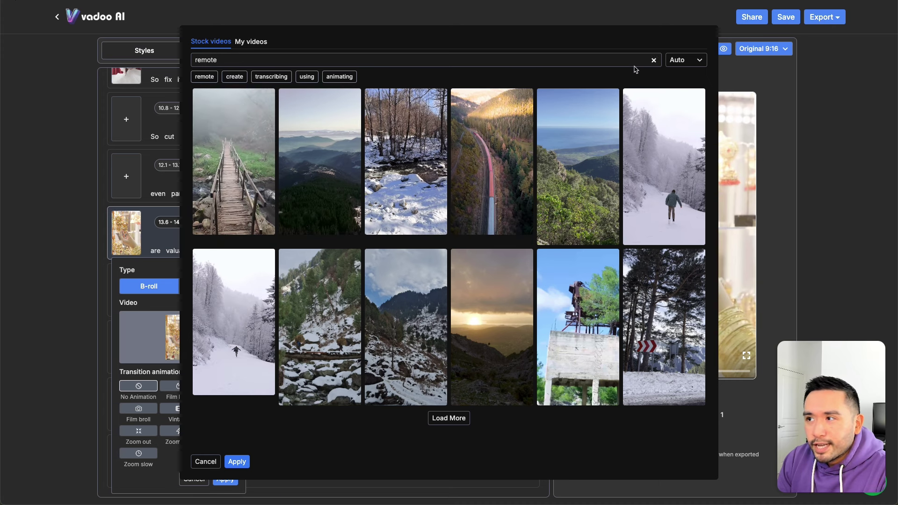
pyautogui.click(206, 462)
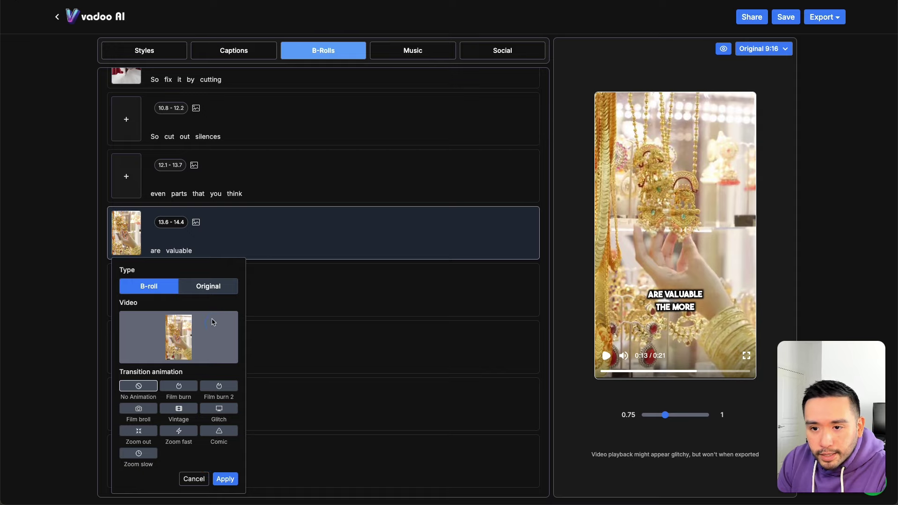
pyautogui.click(211, 285)
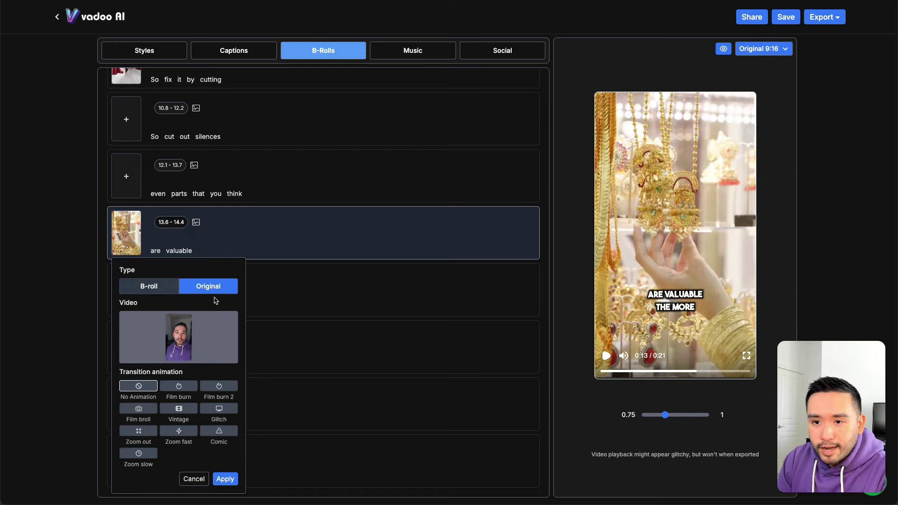
pyautogui.click(225, 479)
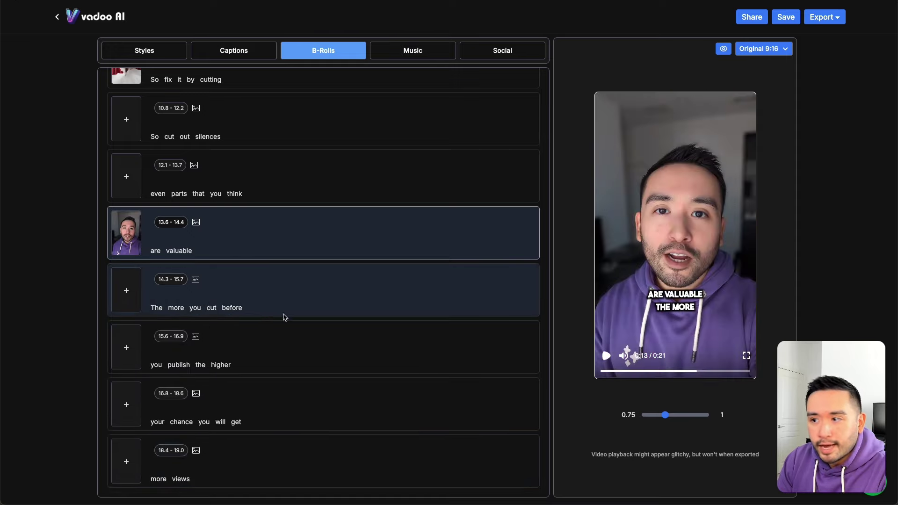
# Step: Preview the video from the 12.1–13.7 line to check the change
pyautogui.click(359, 182)
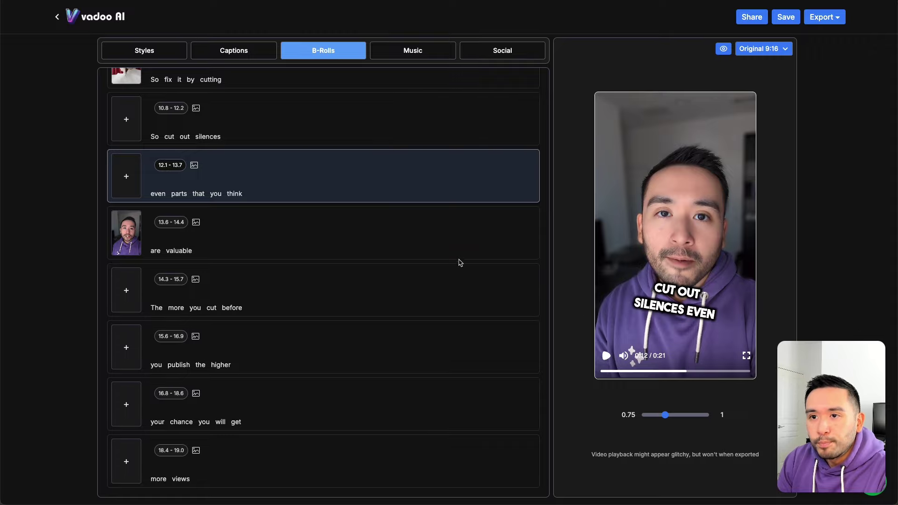
pyautogui.click(606, 356)
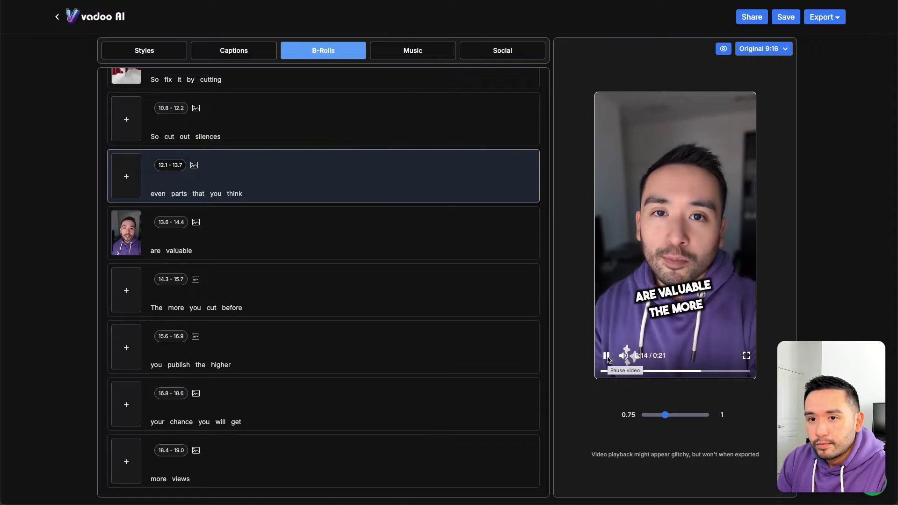
pyautogui.click(607, 357)
# Step: Switch the 'So fix it by cutting' line (9.1–10.9) to the original footage
pyautogui.scroll(3, 482, 354)
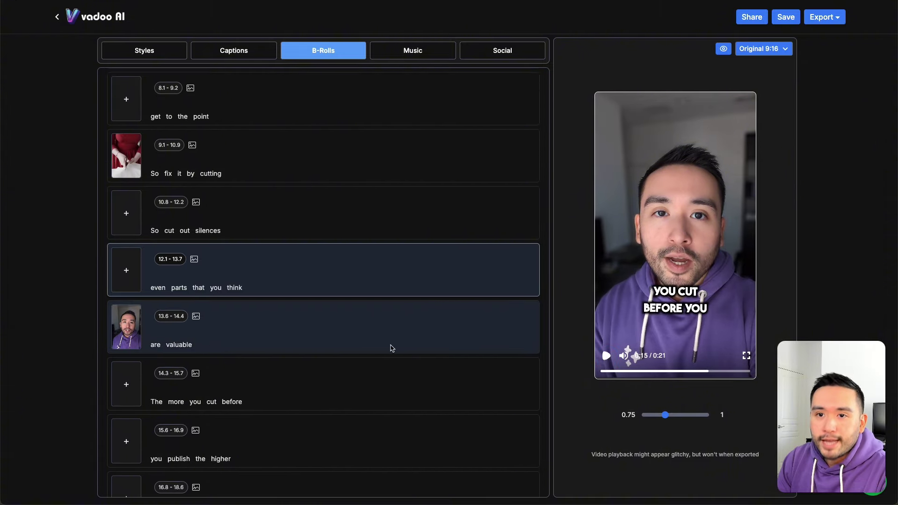
pyautogui.click(133, 222)
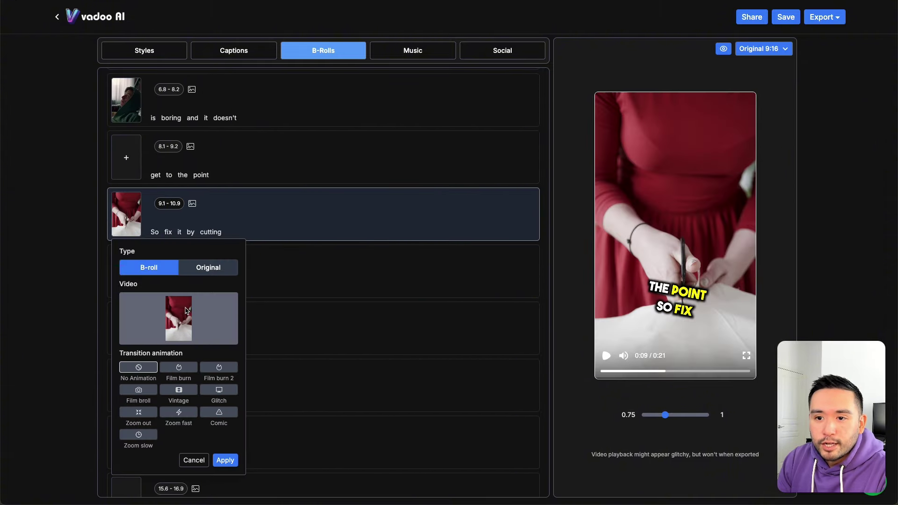
pyautogui.click(199, 270)
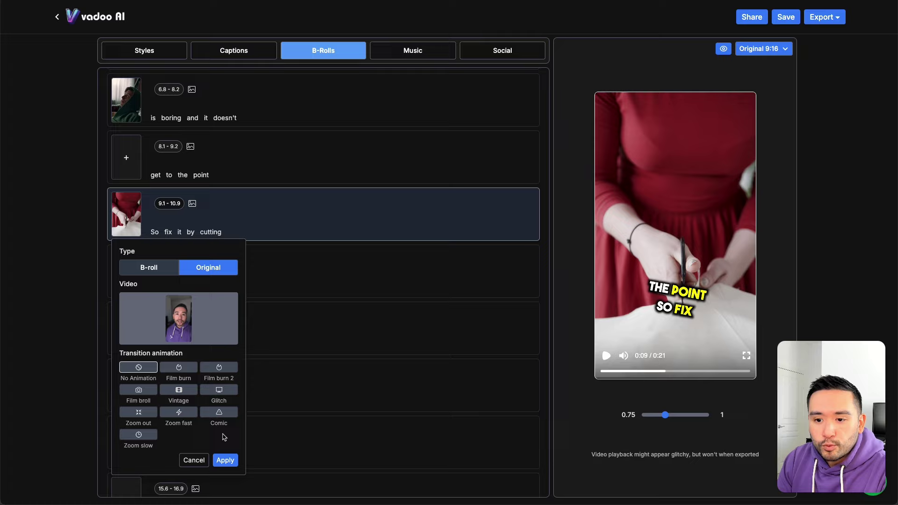
pyautogui.click(225, 460)
pyautogui.scroll(8, 147, 267)
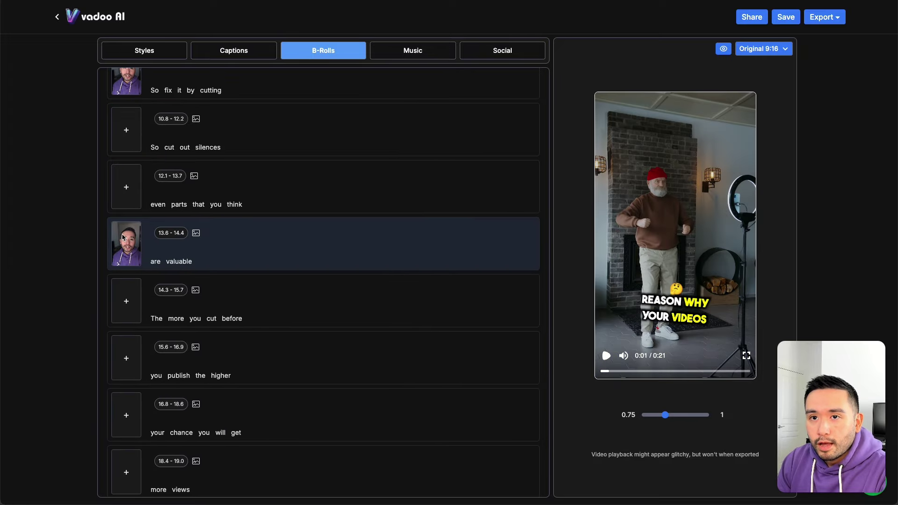
# Step: Browse the premium tracks on the Music tab without adding one
pyautogui.click(420, 56)
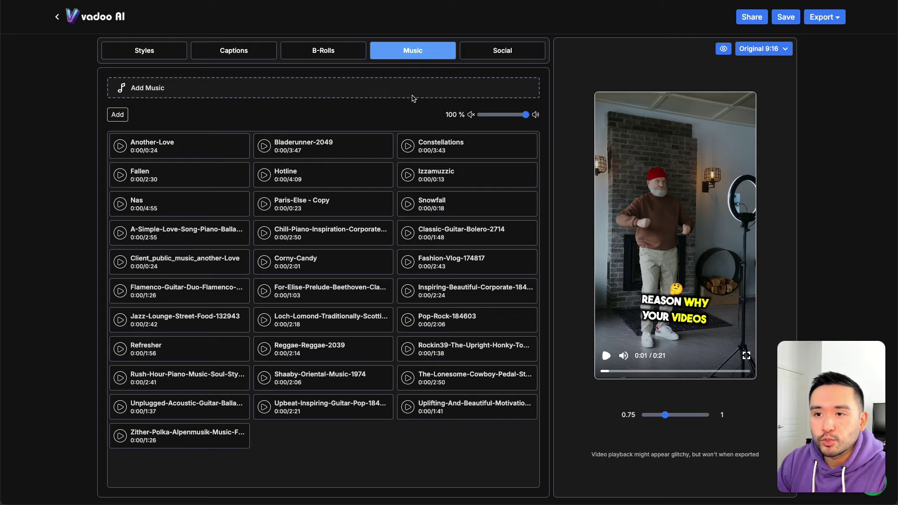
pyautogui.click(149, 90)
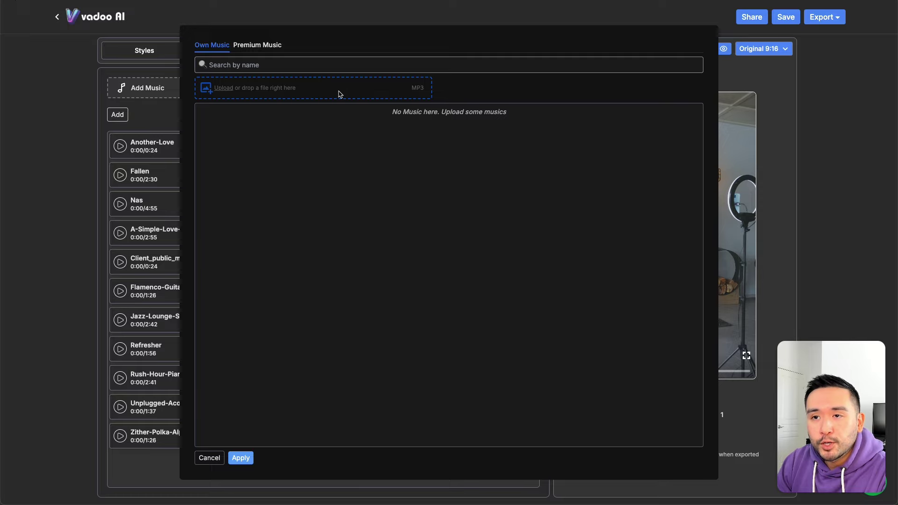
pyautogui.click(258, 48)
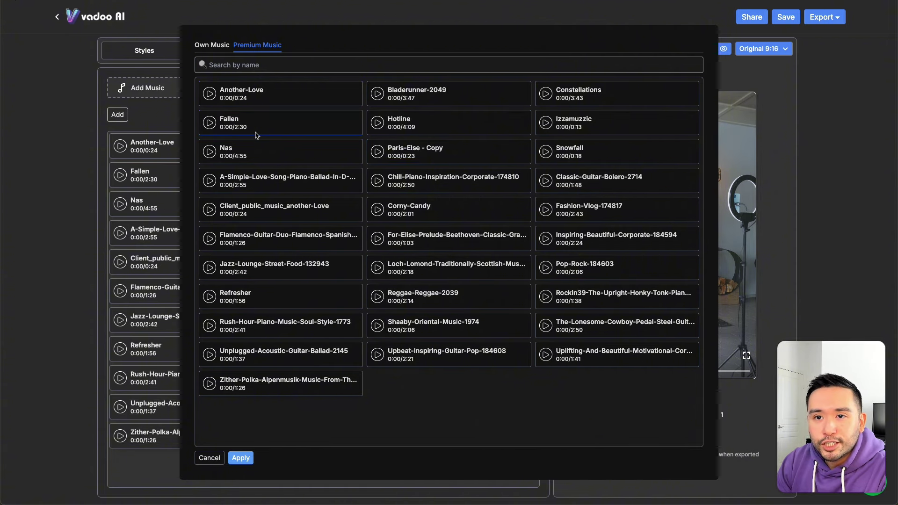
pyautogui.click(209, 458)
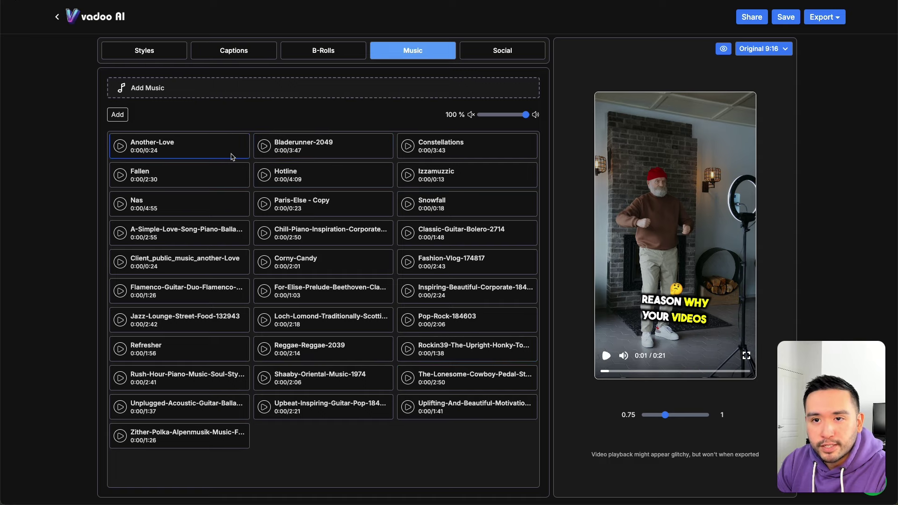
# Step: Preview Another-Love and Bladerunner-2049, then add Bladerunner-2049 as background music
pyautogui.click(119, 147)
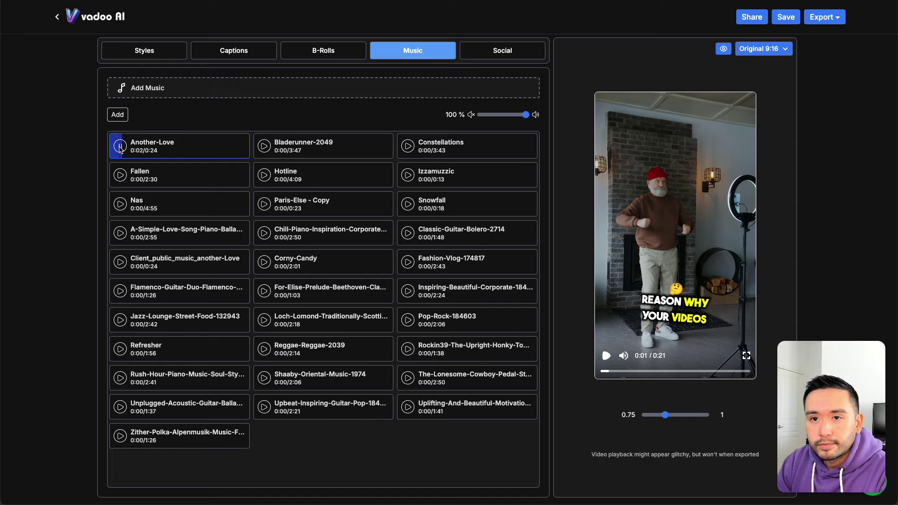
pyautogui.click(264, 146)
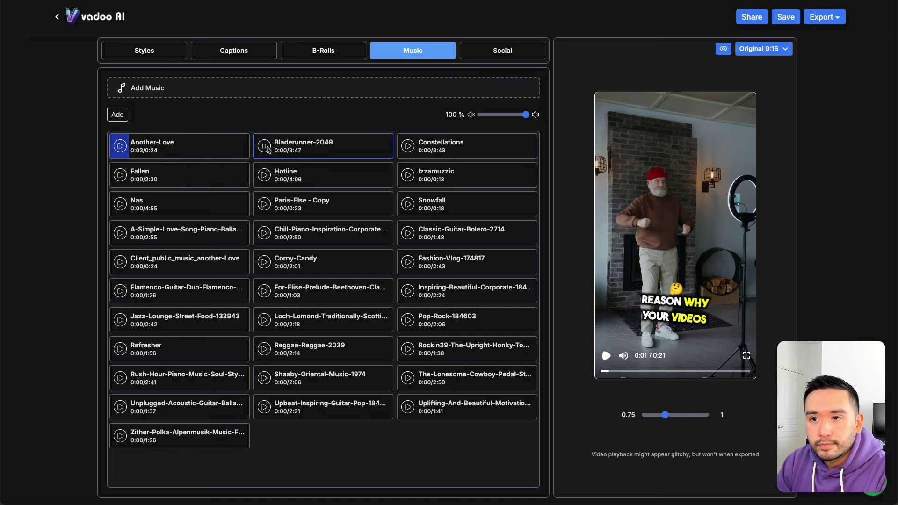
pyautogui.click(266, 147)
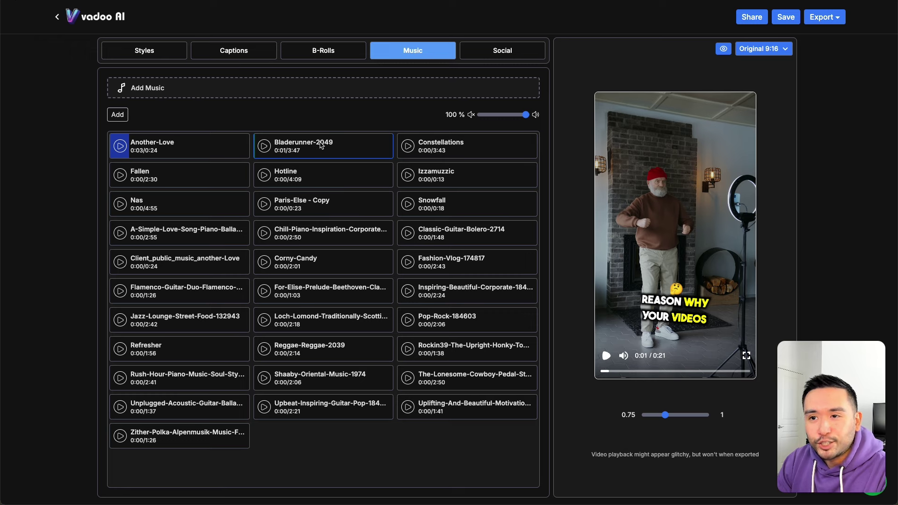
pyautogui.click(320, 146)
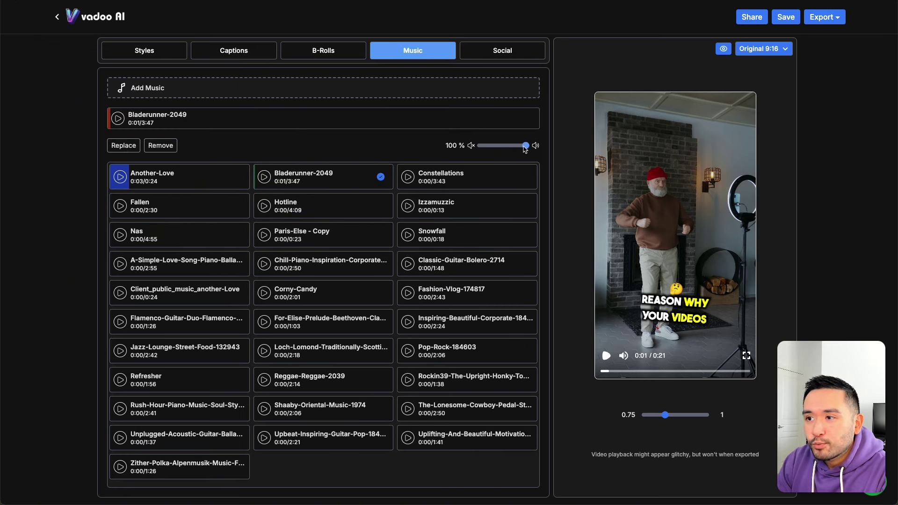
# Step: Lower the background music from 100% to about 5% volume and show the Social tab details
pyautogui.moveTo(526, 145); pyautogui.dragTo(487, 149)
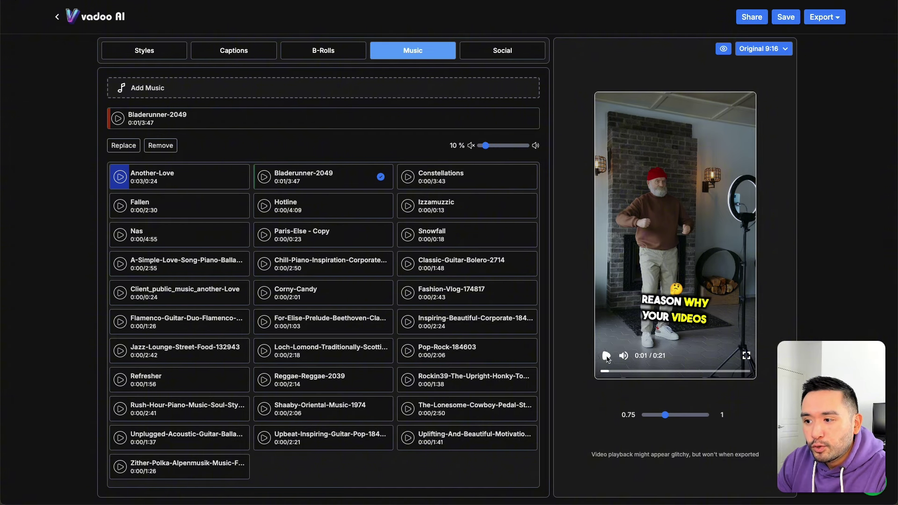
pyautogui.click(607, 356)
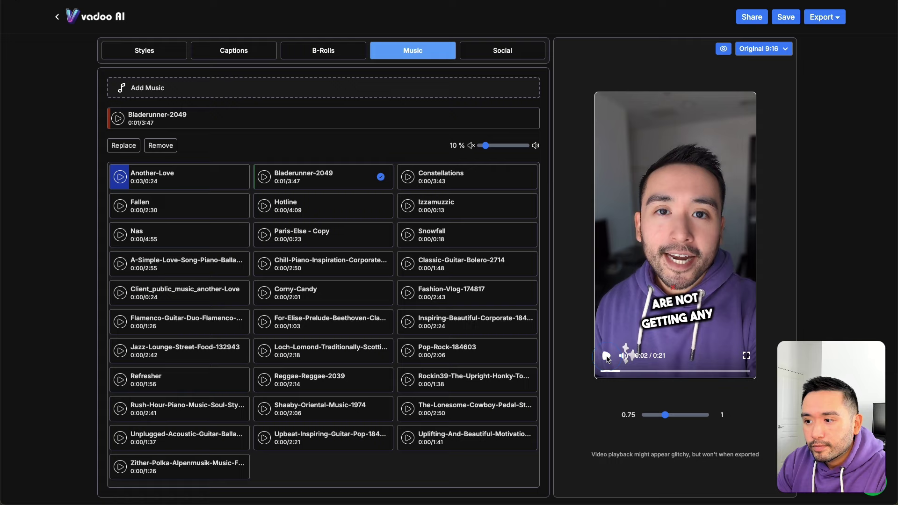
pyautogui.moveTo(487, 148); pyautogui.dragTo(484, 148)
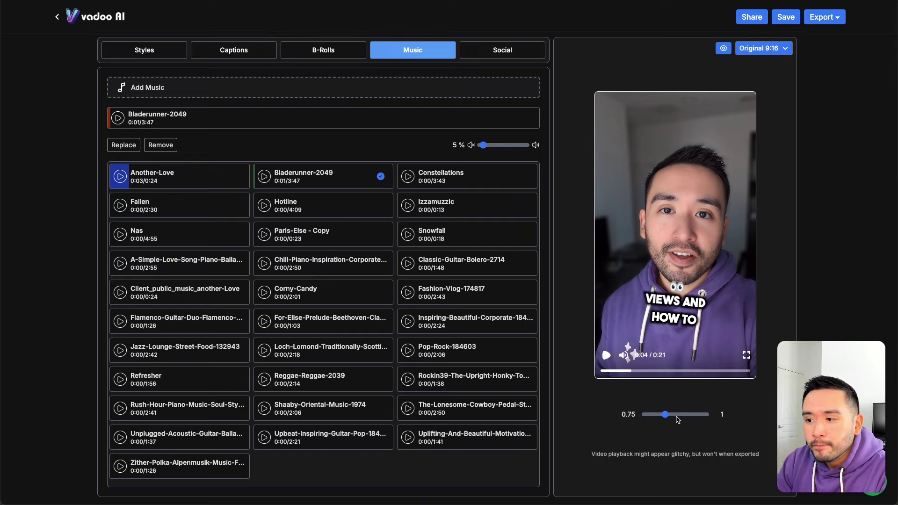
pyautogui.click(508, 59)
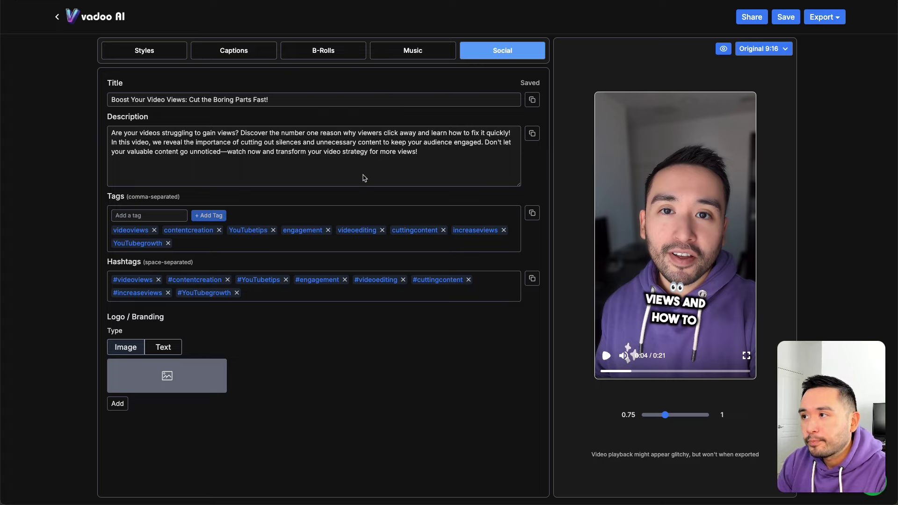
pyautogui.click(785, 51)
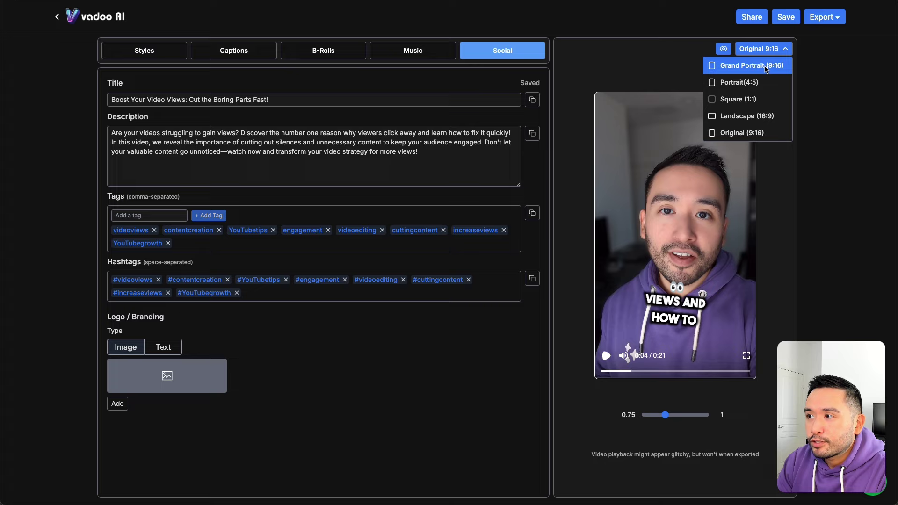
pyautogui.click(750, 69)
pyautogui.click(785, 50)
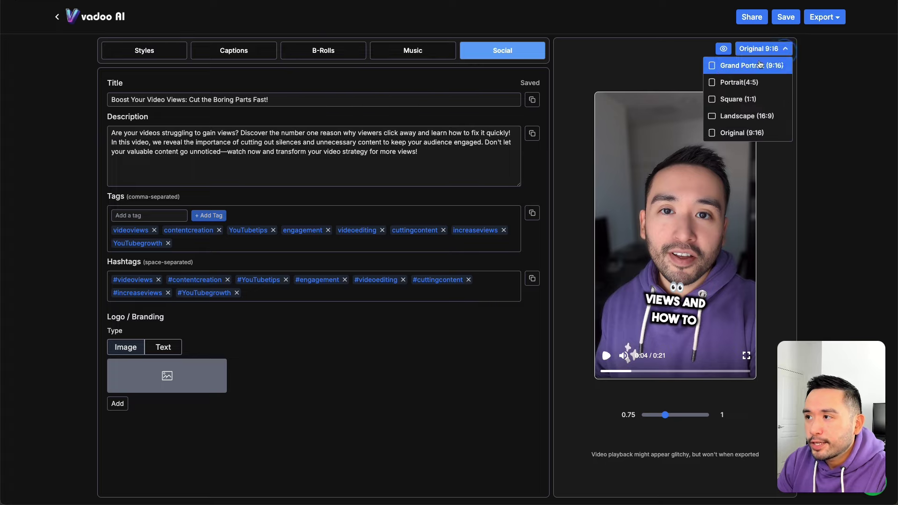
pyautogui.click(733, 68)
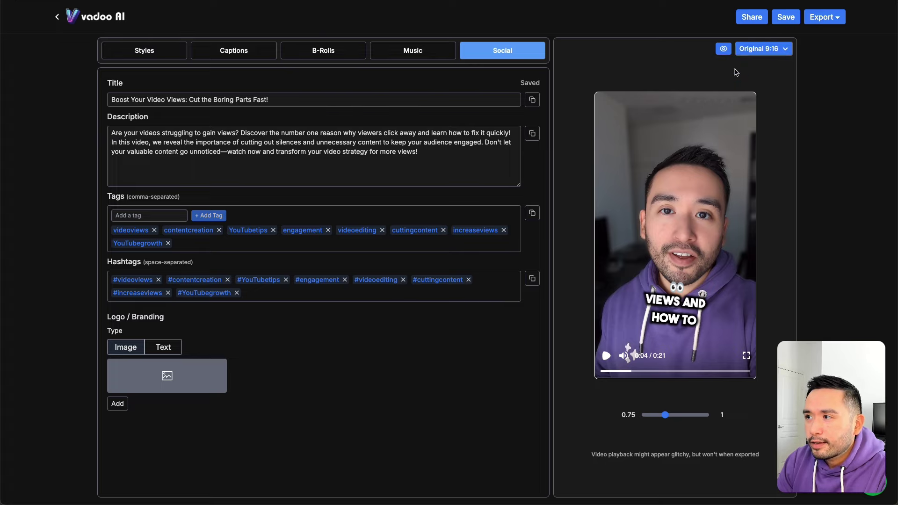
pyautogui.click(771, 52)
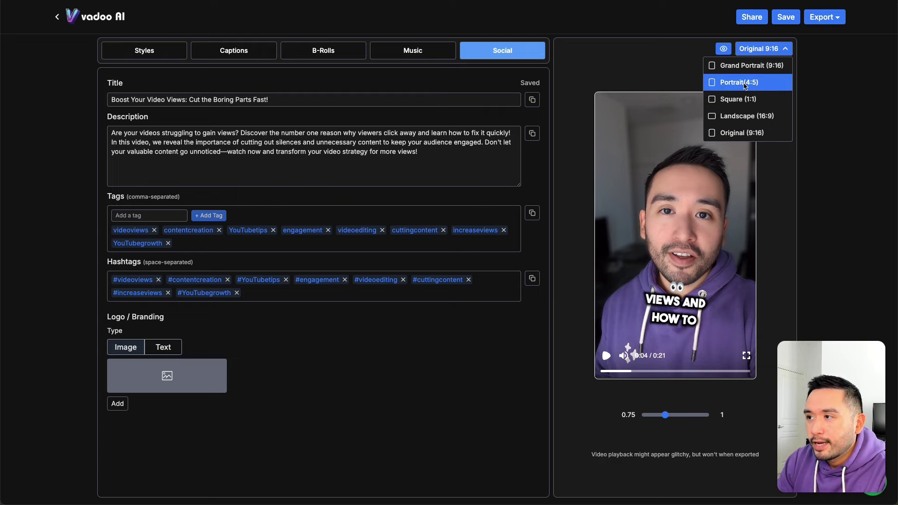
pyautogui.click(739, 84)
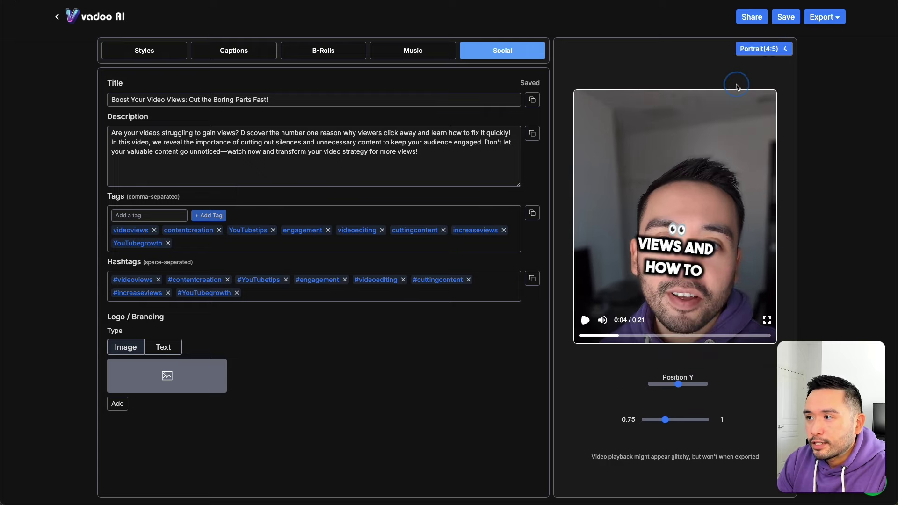
pyautogui.click(774, 52)
pyautogui.click(768, 51)
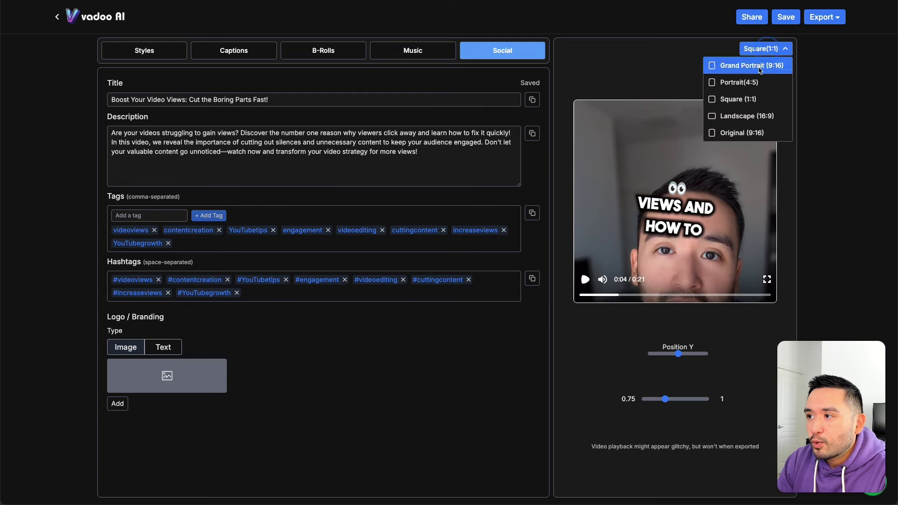
pyautogui.click(753, 117)
pyautogui.click(763, 51)
pyautogui.click(741, 132)
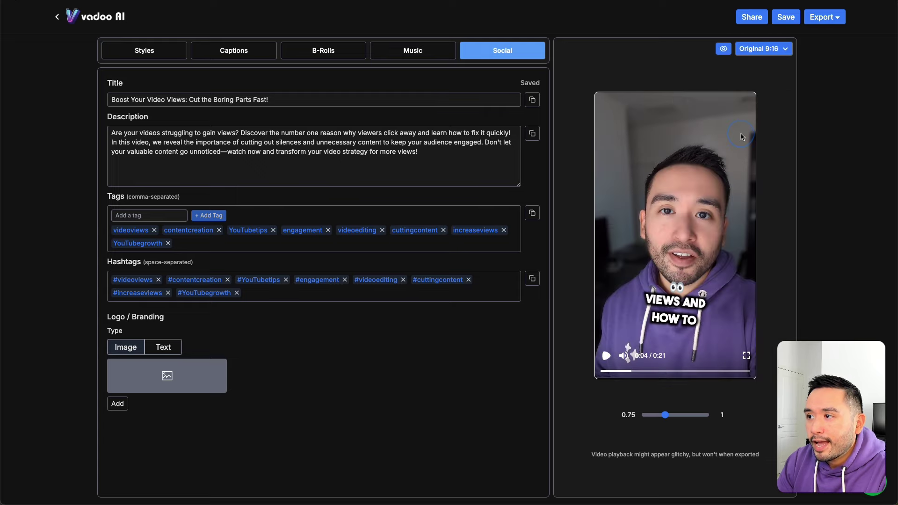
pyautogui.click(768, 51)
pyautogui.click(780, 50)
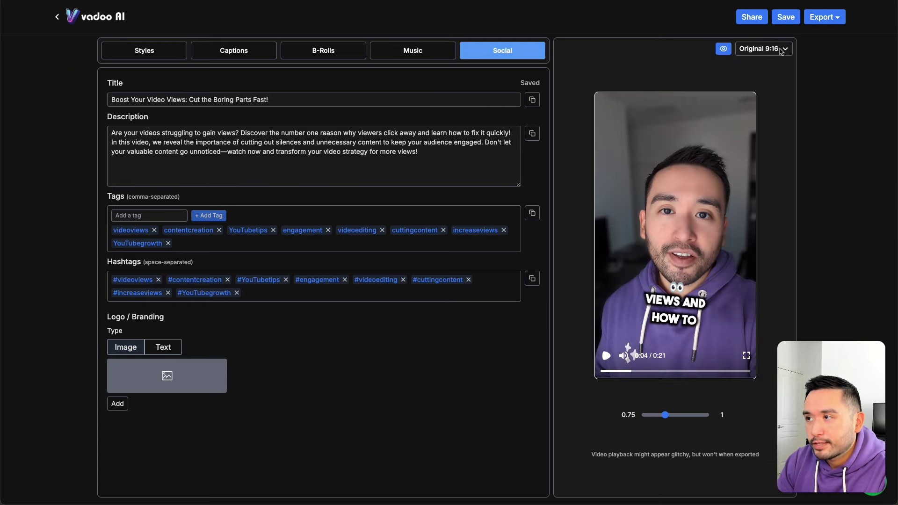
pyautogui.click(753, 18)
# Step: Copy the share link, save the edits, and export the finished video as a download
pyautogui.click(810, 17)
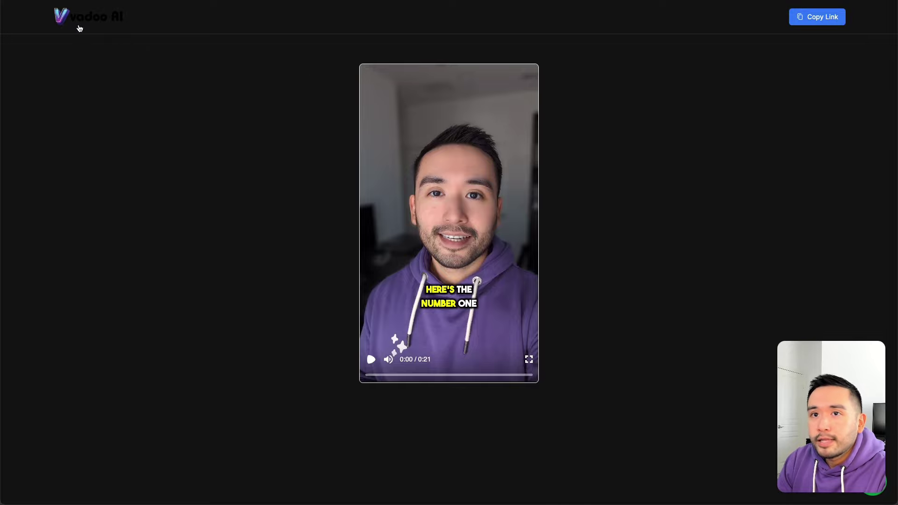
pyautogui.hotkey('alt', 'Left')
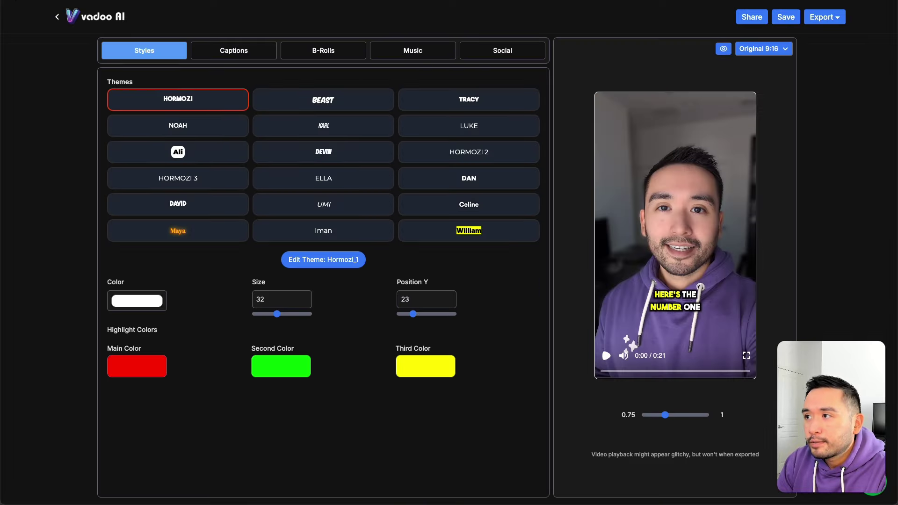
pyautogui.click(782, 18)
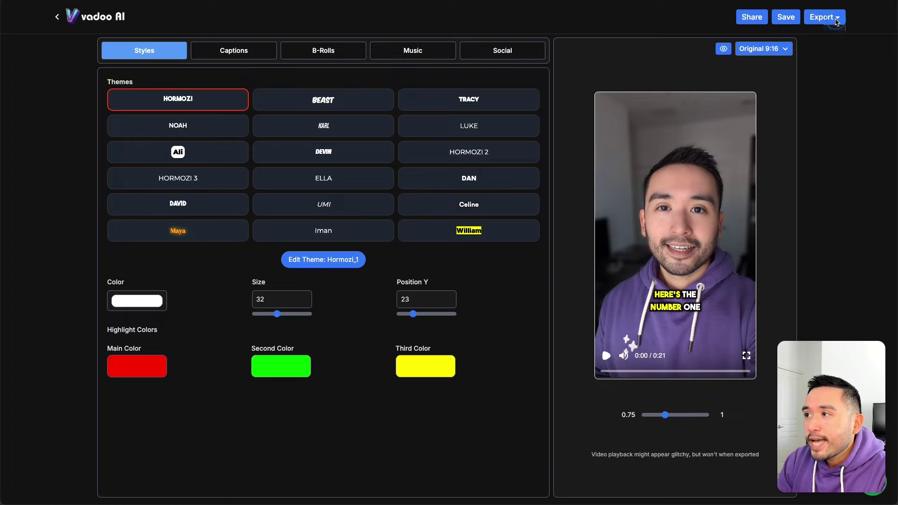
pyautogui.click(837, 18)
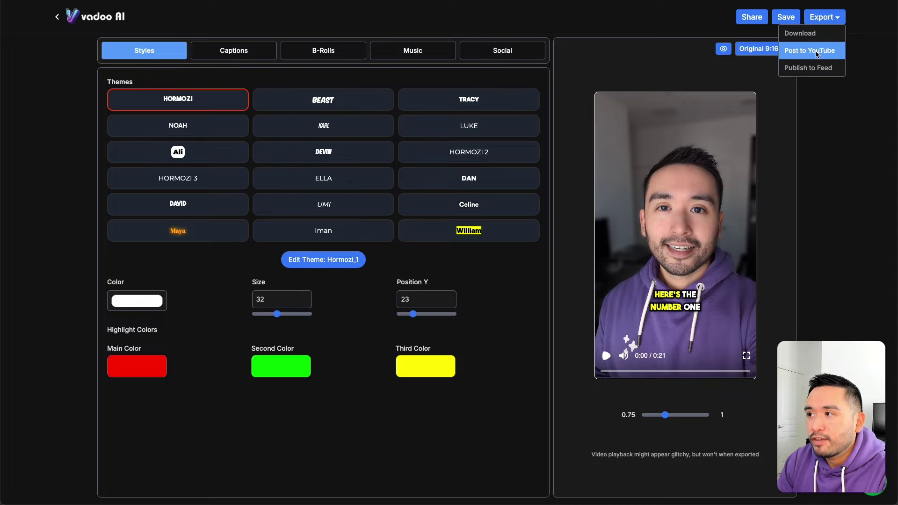
pyautogui.click(800, 33)
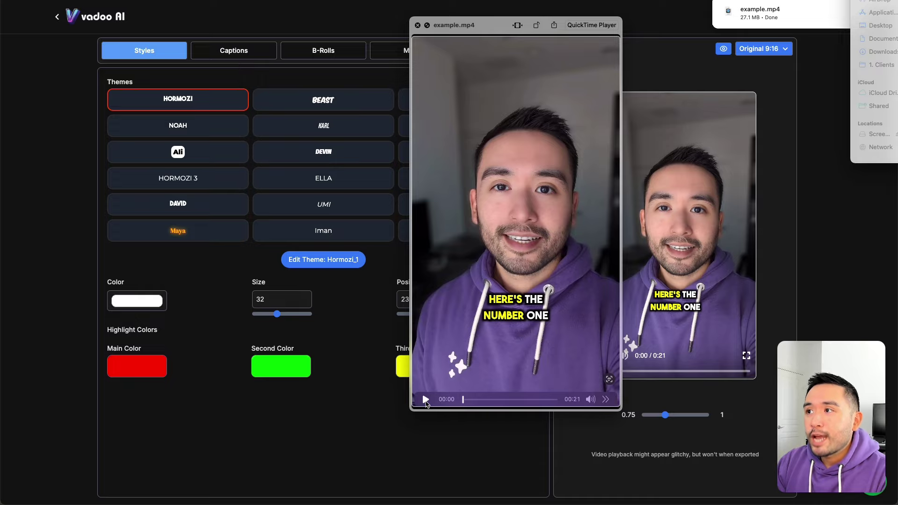
# Step: Play example.mp4 in QuickTime Player through to the end and replay its final second
pyautogui.click(426, 399)
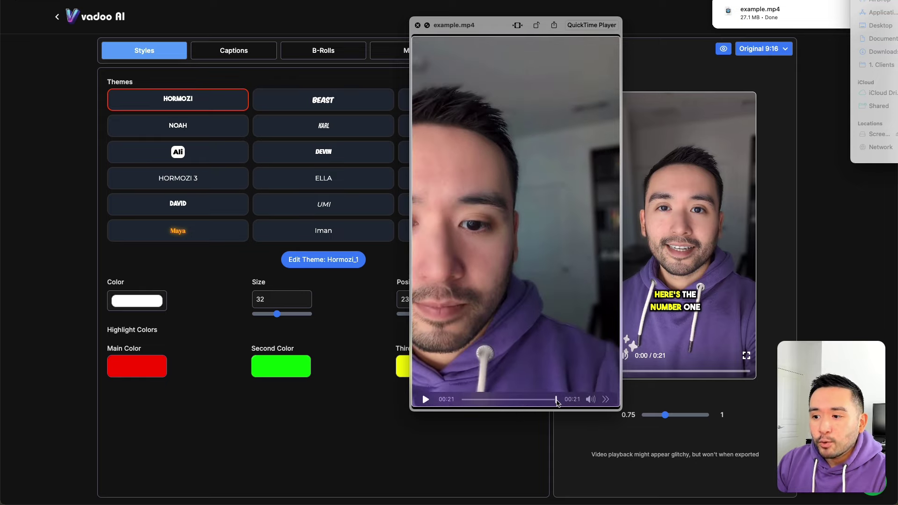
pyautogui.moveTo(556, 403); pyautogui.dragTo(552, 403)
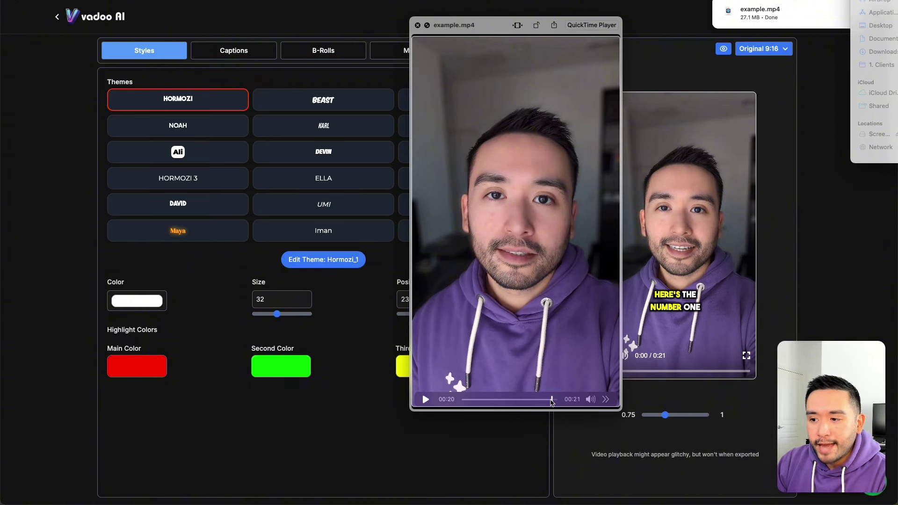
pyautogui.click(426, 399)
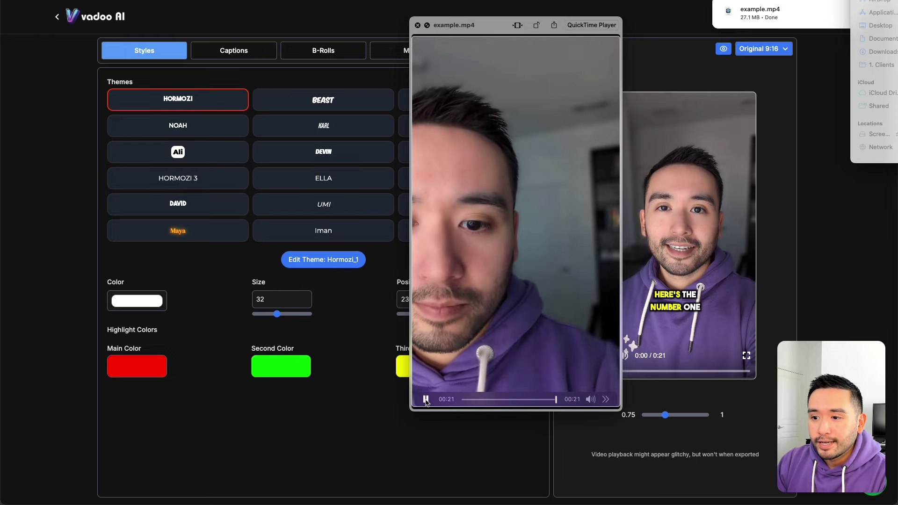
pyautogui.click(426, 399)
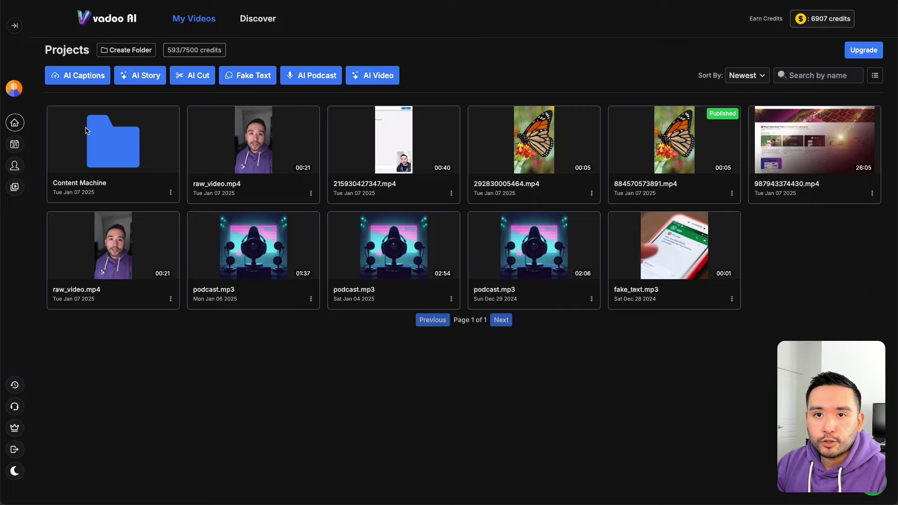
# Step: Move raw_video.mp4 into the Content Machine folder, open it, and start an AI Story video
pyautogui.click(311, 193)
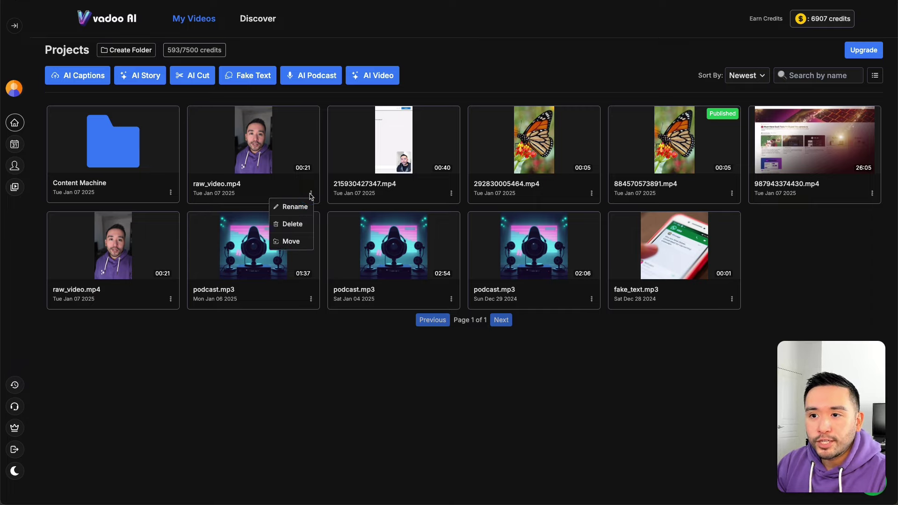
pyautogui.click(294, 239)
pyautogui.click(393, 96)
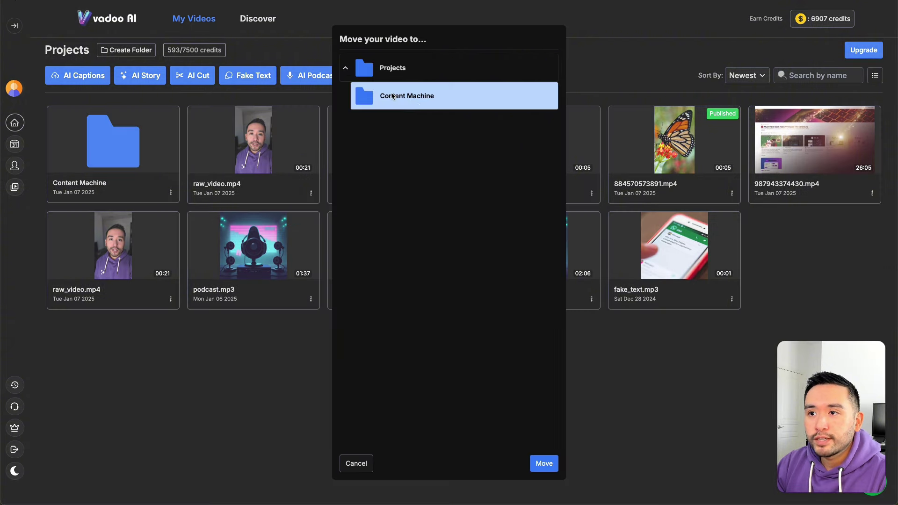
pyautogui.click(552, 463)
pyautogui.click(123, 153)
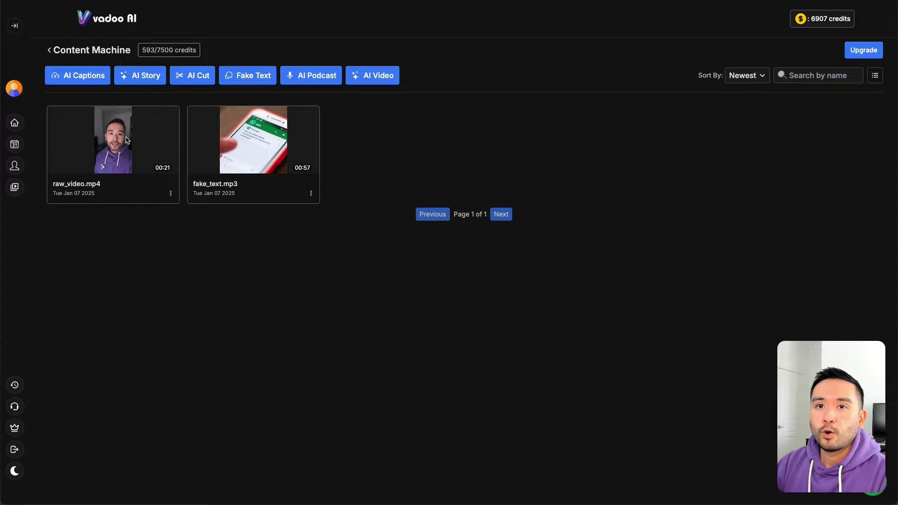
pyautogui.click(144, 76)
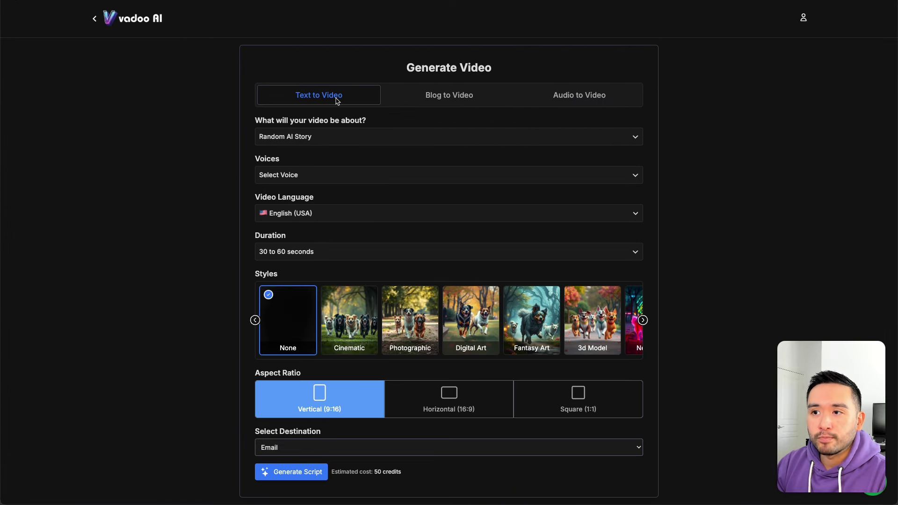
# Step: Copy the 'The Most Profitable AI Niches on YouTube in 2025' article URL into Blog to Video's Paste Url field
pyautogui.click(420, 101)
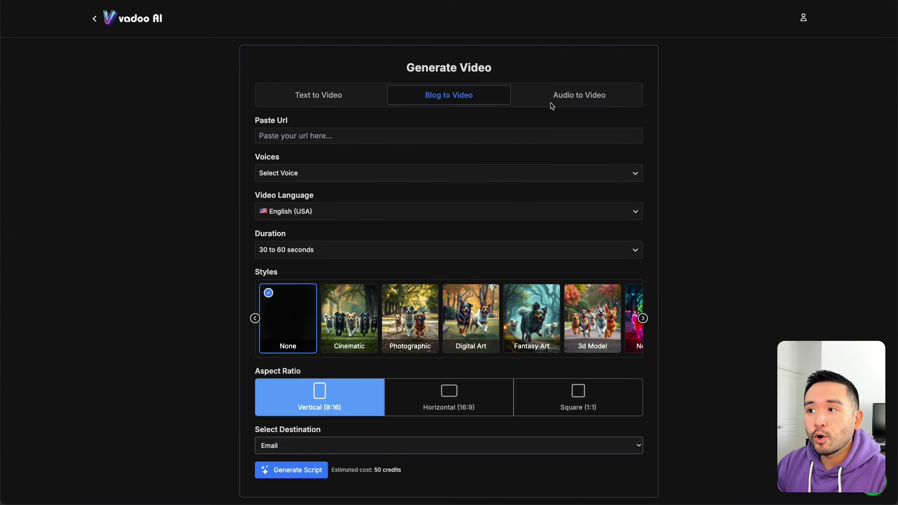
pyautogui.click(569, 104)
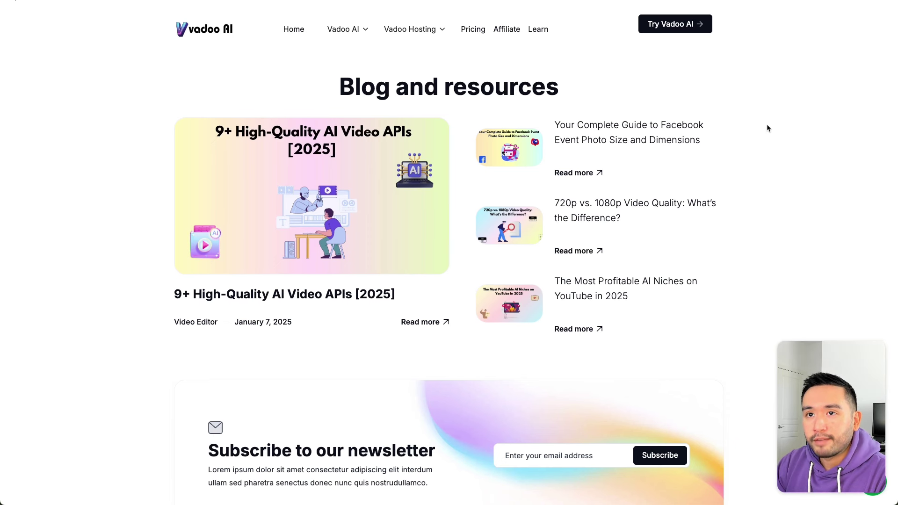
pyautogui.click(527, 299)
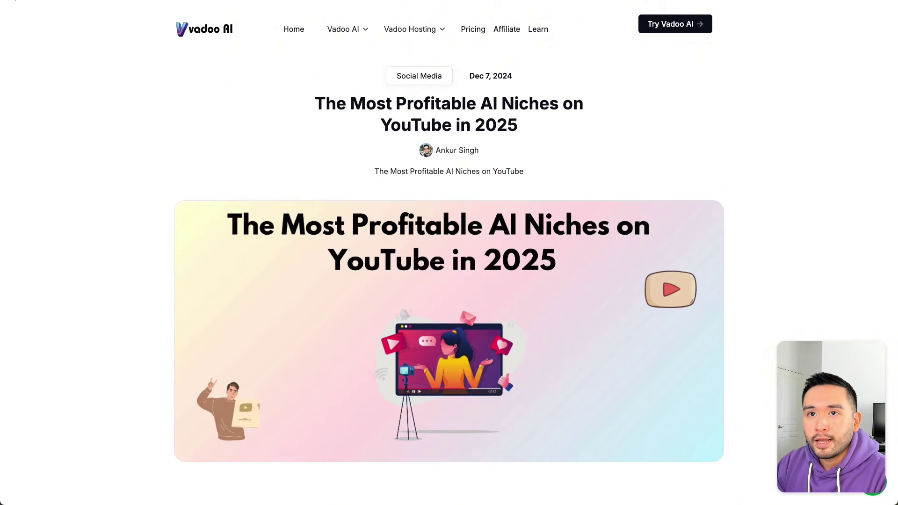
pyautogui.press('super+c')
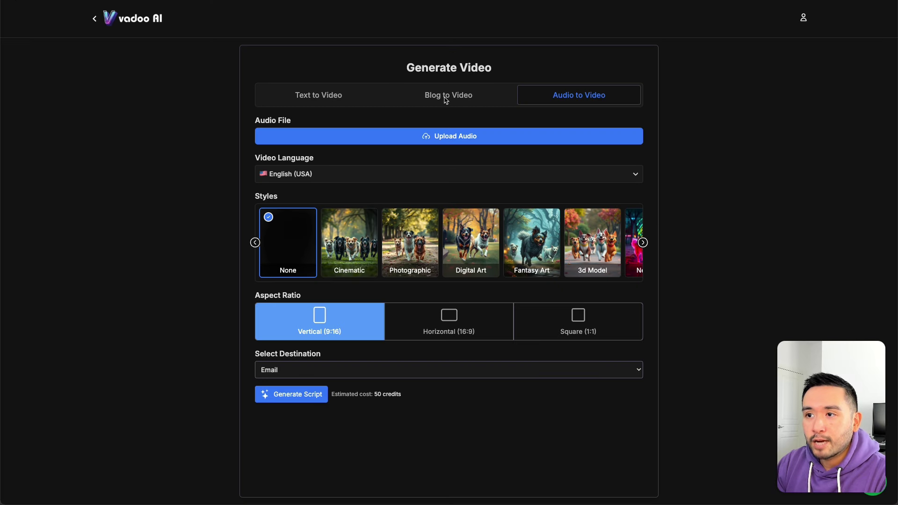
pyautogui.click(446, 101)
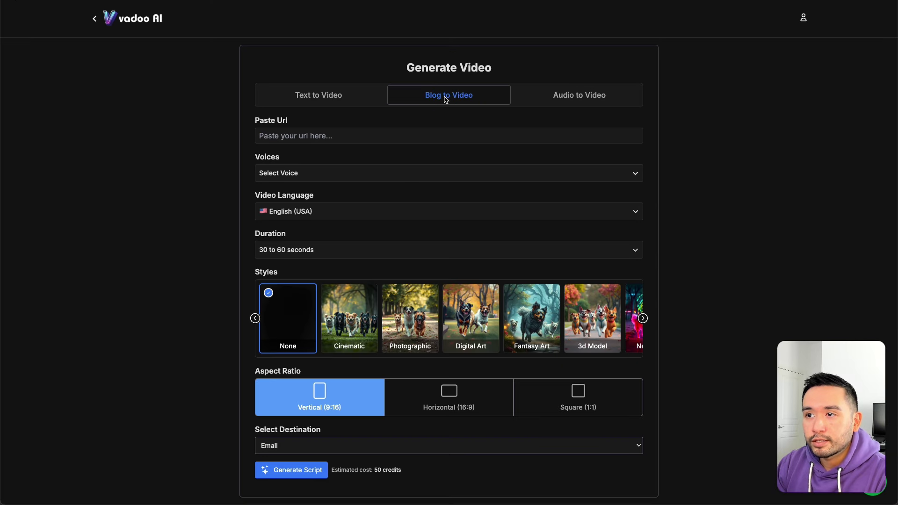
pyautogui.click(283, 137)
pyautogui.press('super+v')
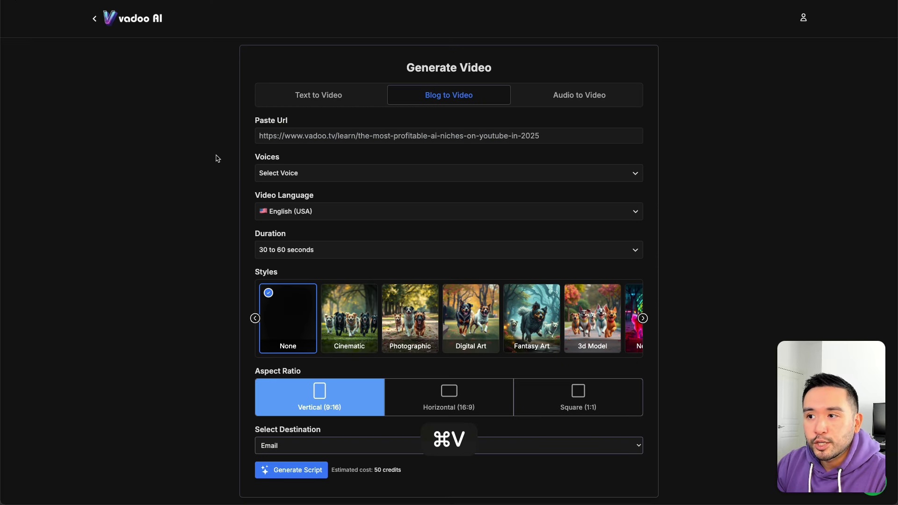
# Step: Filter the narration voices to American, Middle-Aged and Male
pyautogui.click(289, 174)
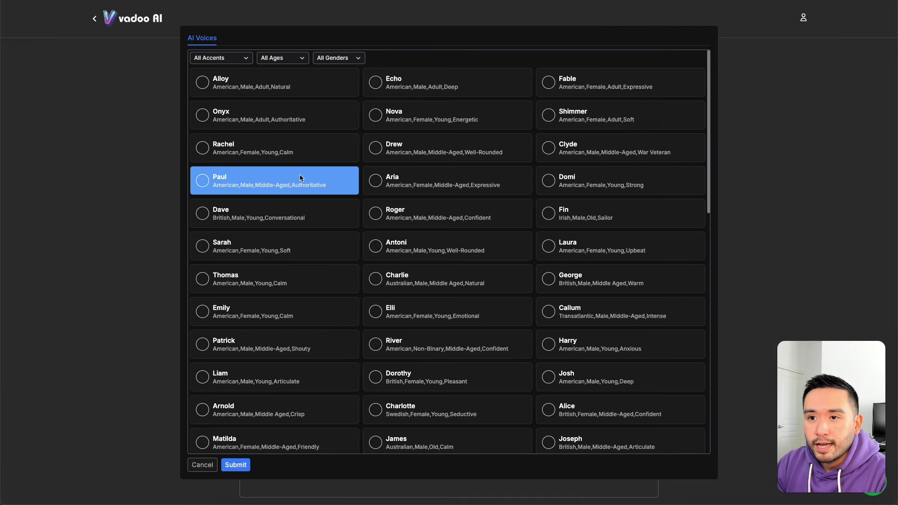
pyautogui.click(246, 59)
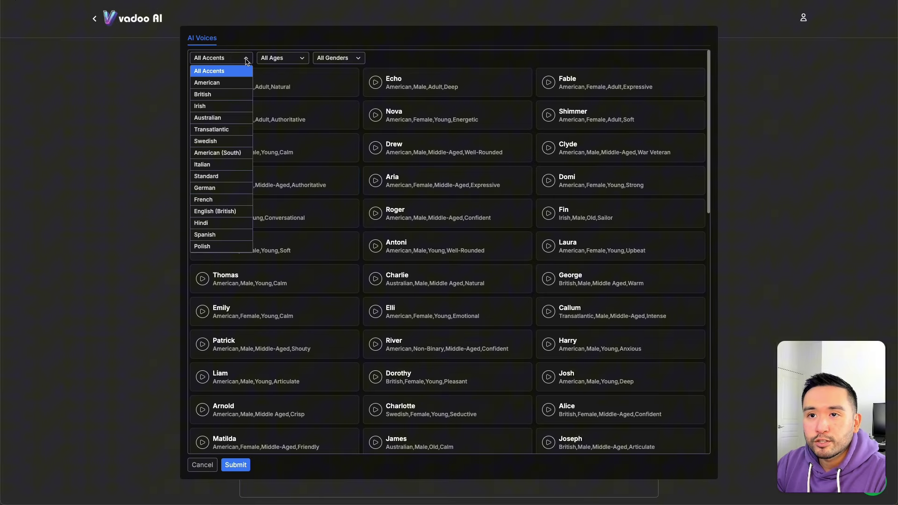
pyautogui.click(274, 56)
pyautogui.click(350, 65)
pyautogui.click(352, 58)
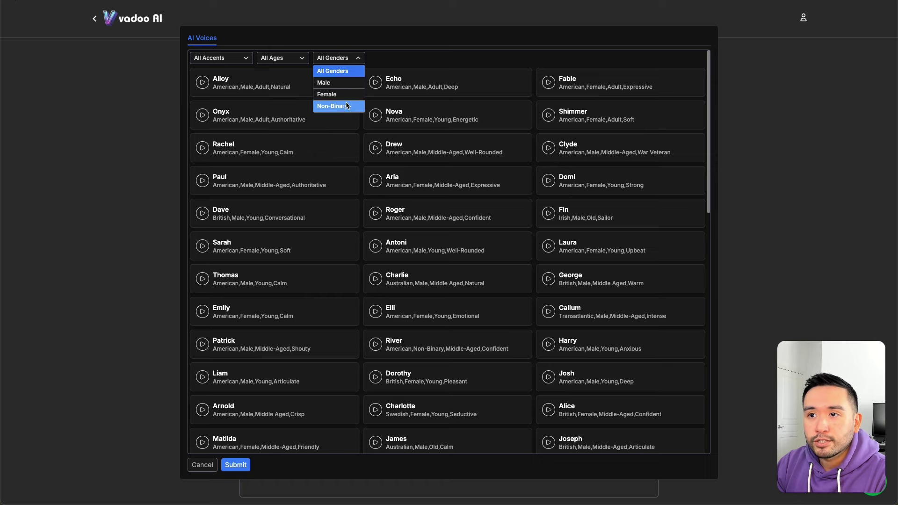
pyautogui.click(233, 58)
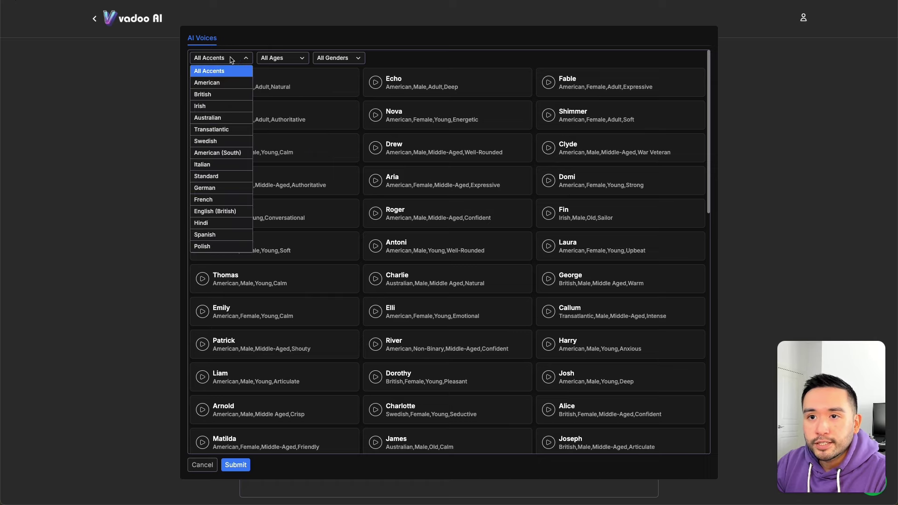
pyautogui.click(225, 86)
pyautogui.click(291, 59)
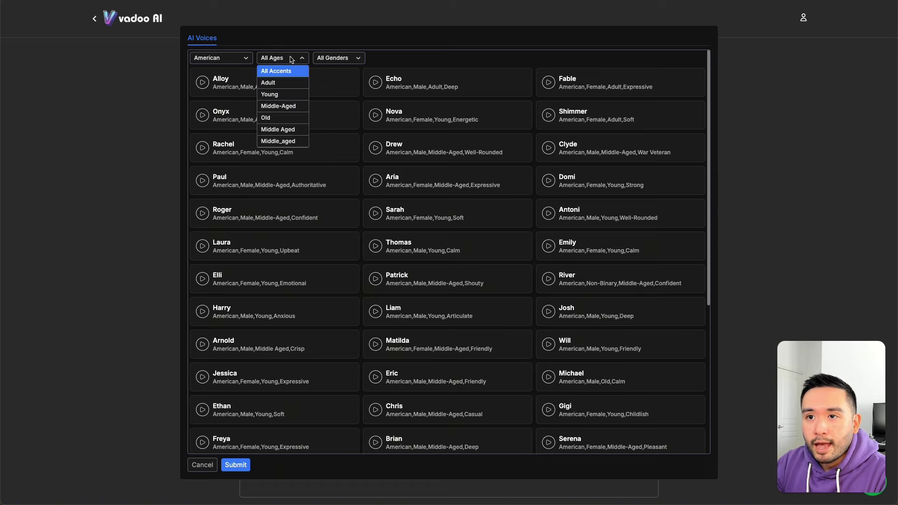
pyautogui.click(300, 107)
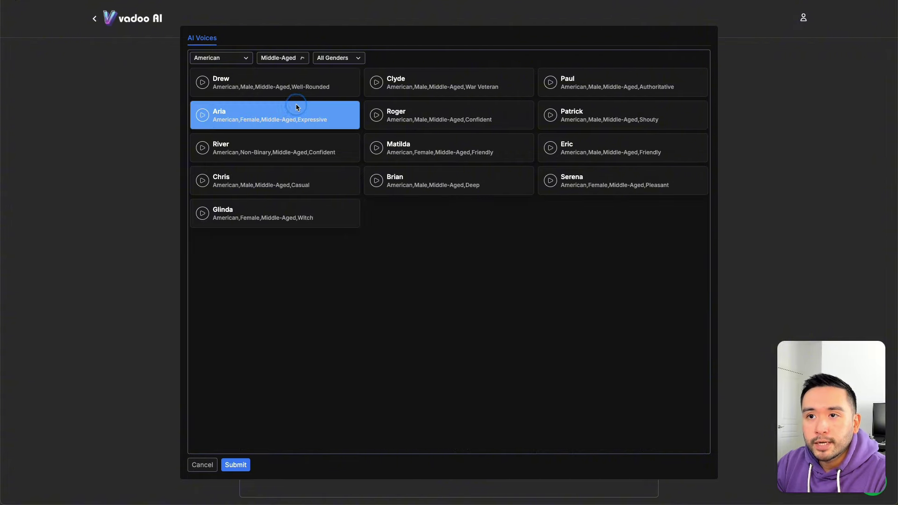
pyautogui.click(350, 59)
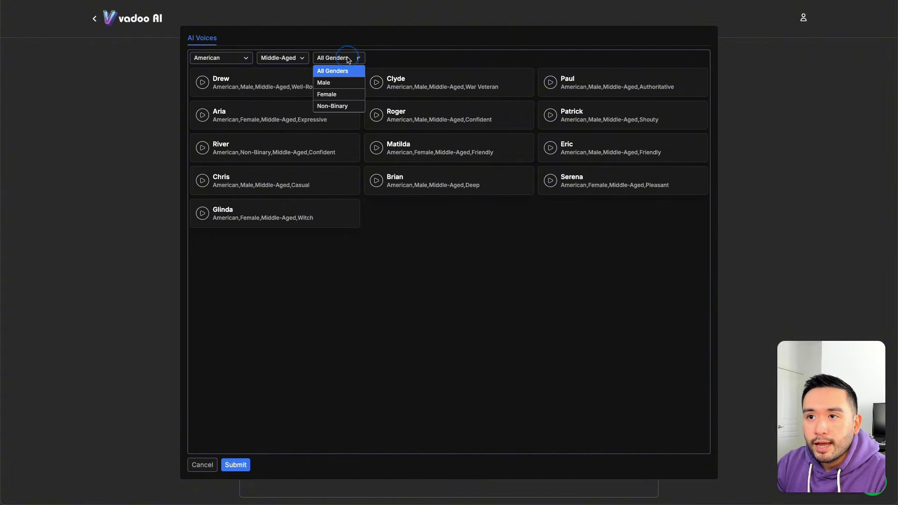
pyautogui.click(348, 83)
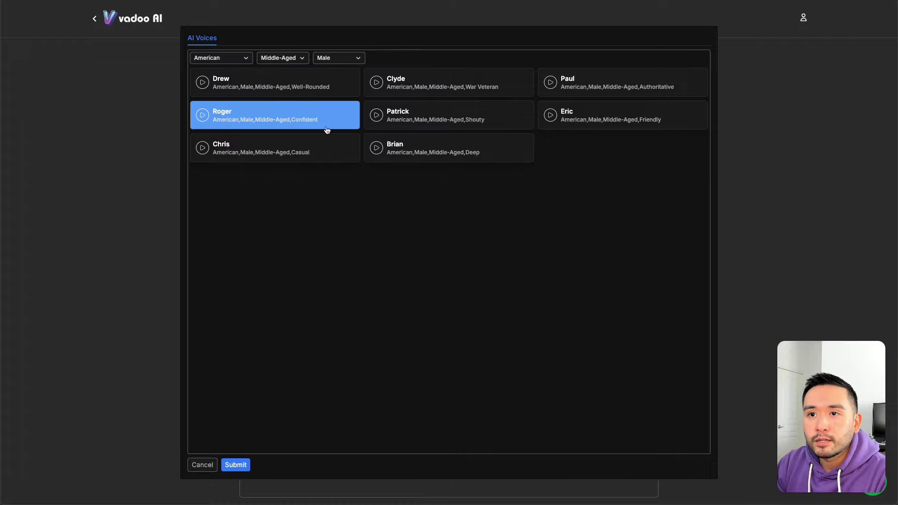
# Step: Preview the Drew and Clyde voices, then select Paul and submit
pyautogui.click(221, 81)
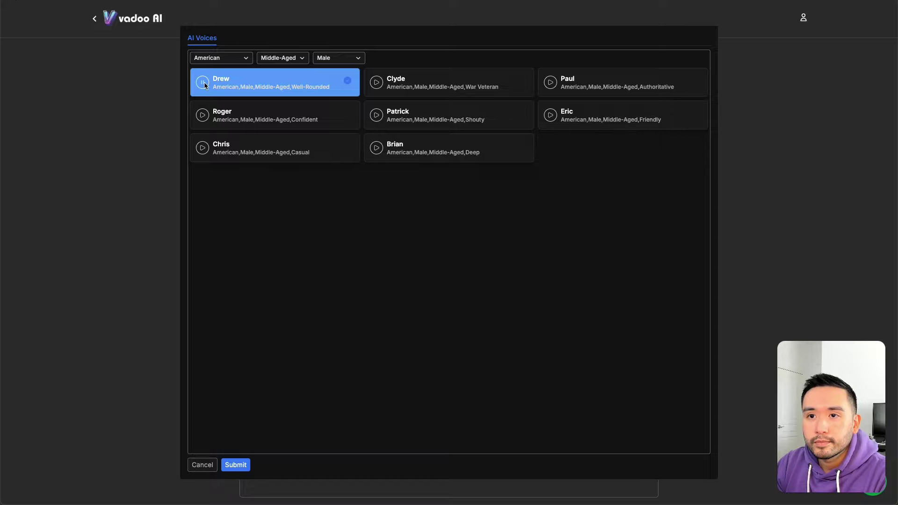
pyautogui.click(203, 83)
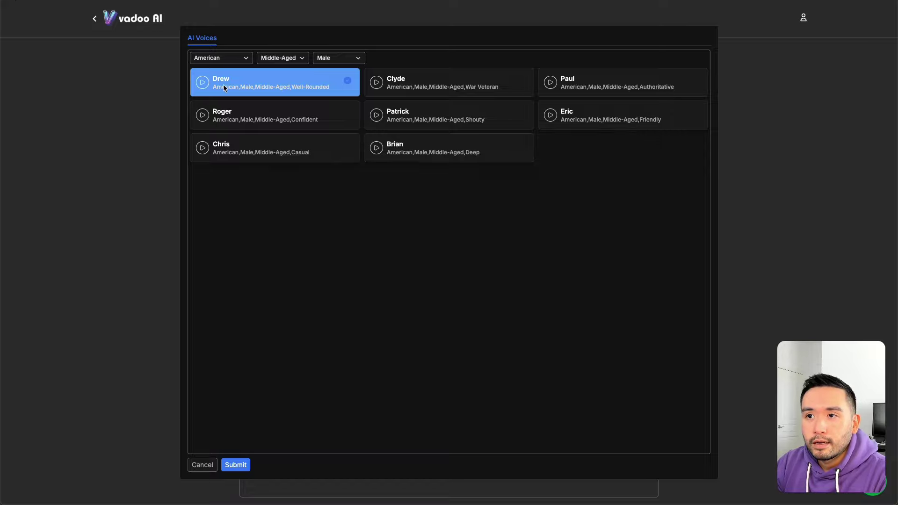
pyautogui.click(376, 83)
pyautogui.click(375, 83)
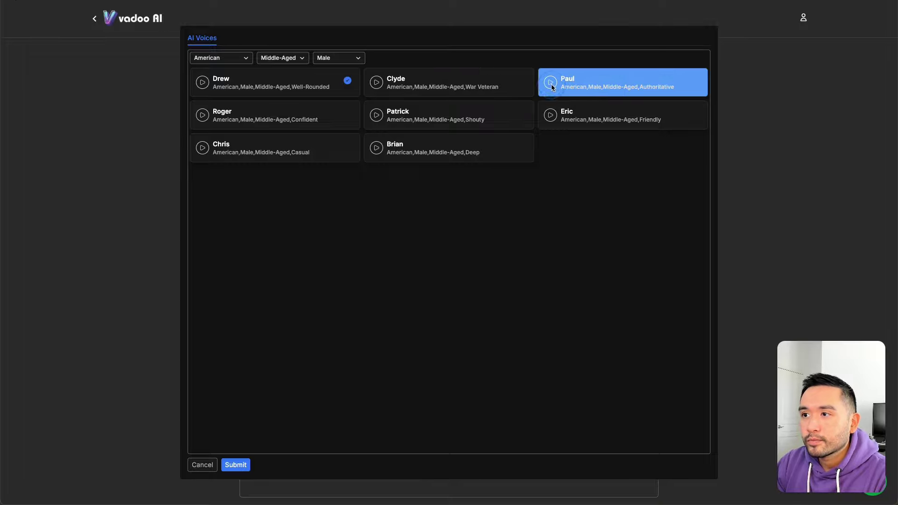
pyautogui.click(579, 75)
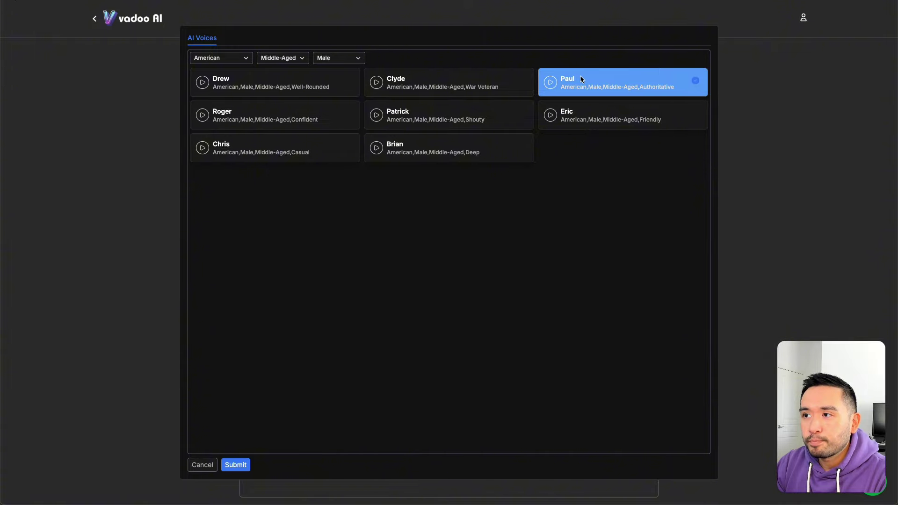
pyautogui.click(229, 468)
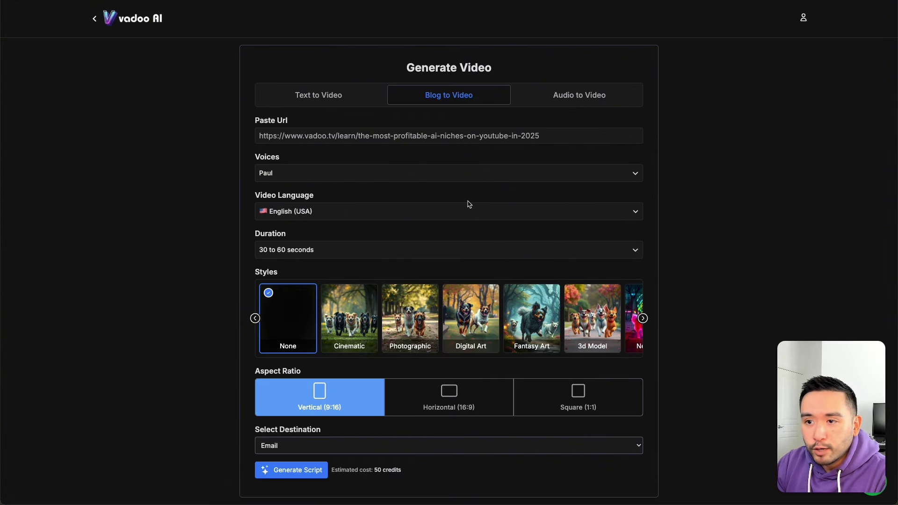
# Step: Leave the video language on English (USA) and check the duration choices
pyautogui.click(617, 211)
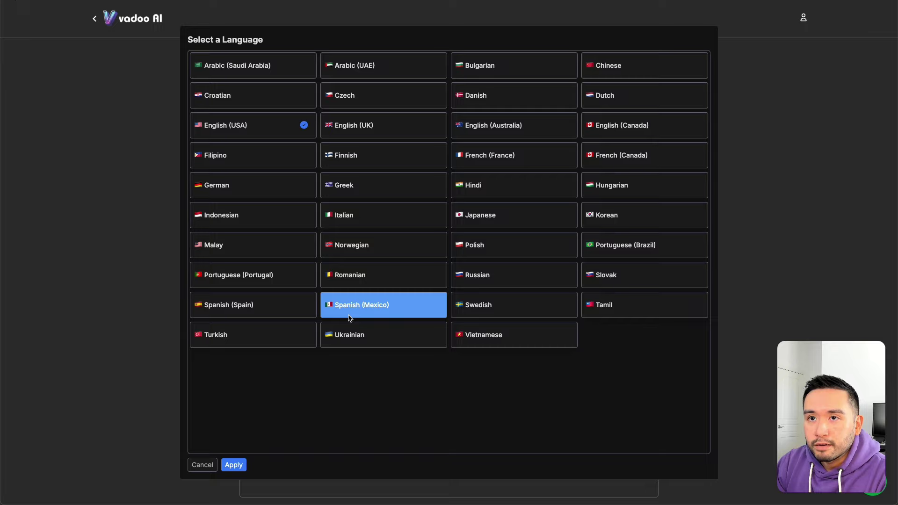
pyautogui.click(195, 465)
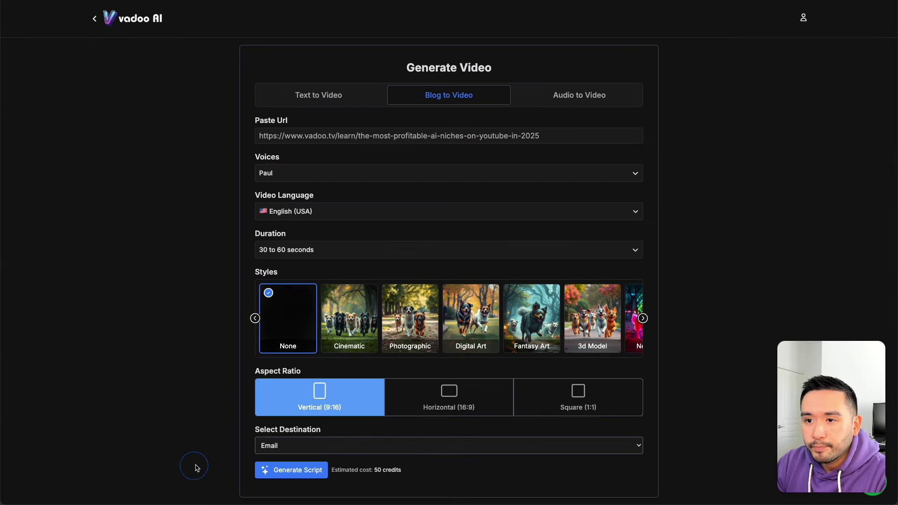
pyautogui.click(285, 251)
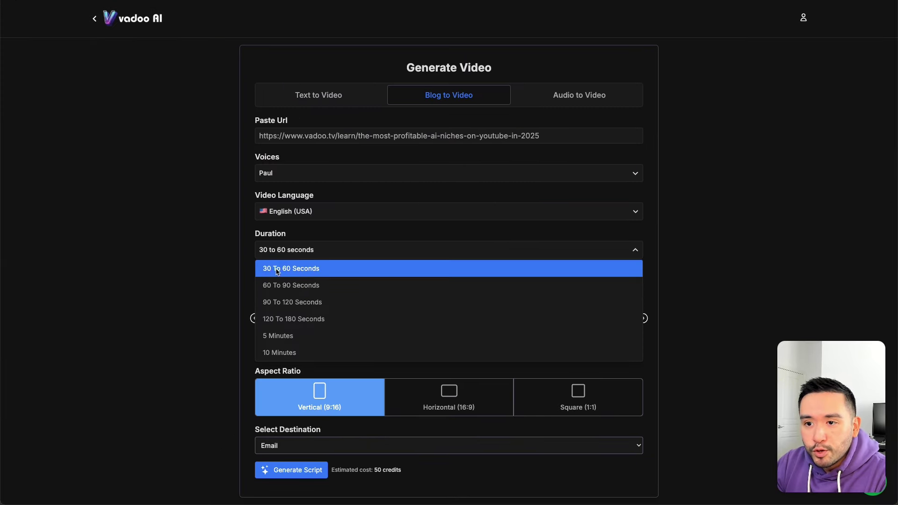
# Step: Keep the 30 to 60 seconds duration and pick the Neon Punk style
pyautogui.click(221, 277)
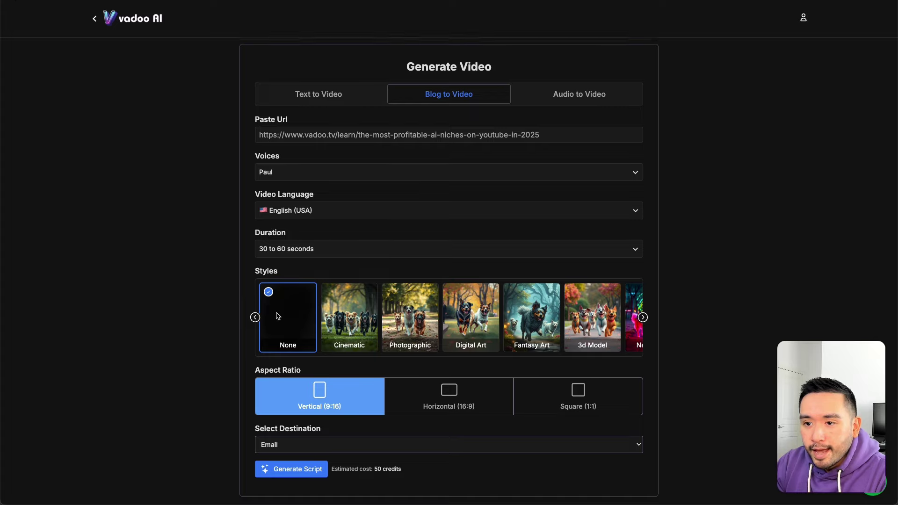
pyautogui.click(643, 319)
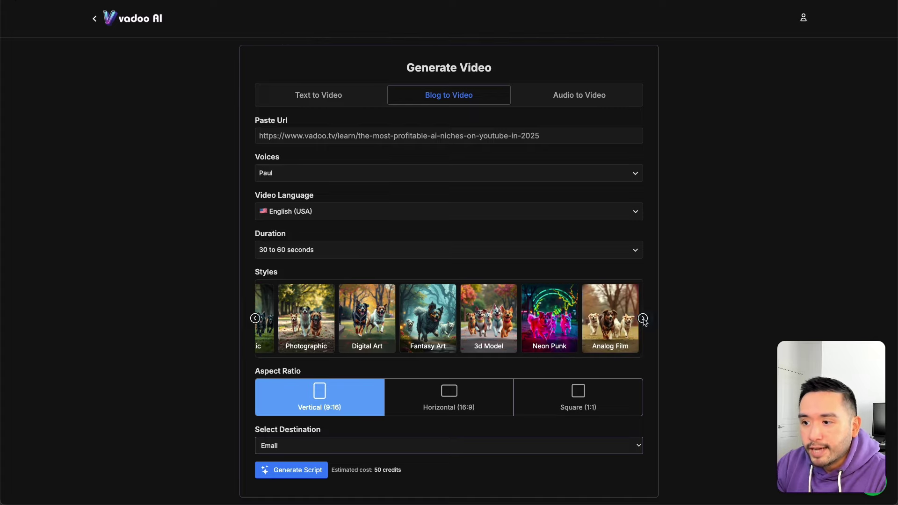
pyautogui.click(643, 318)
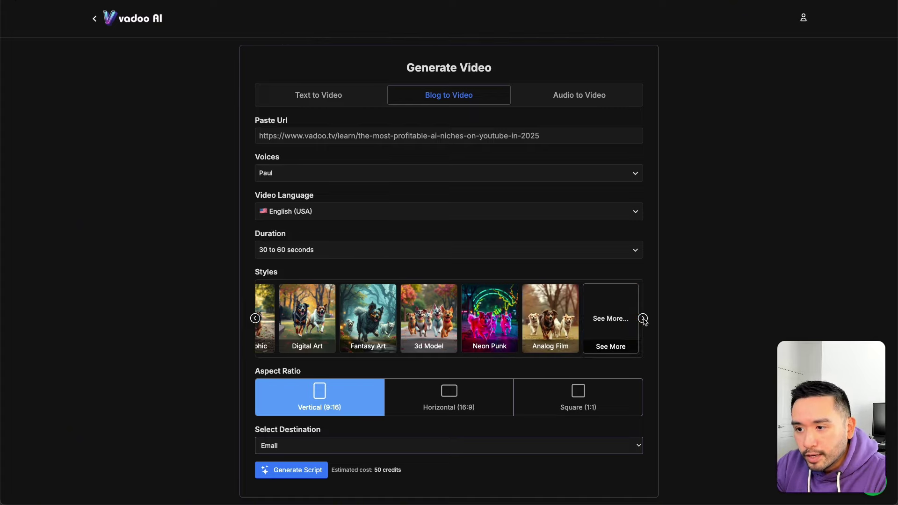
pyautogui.click(481, 331)
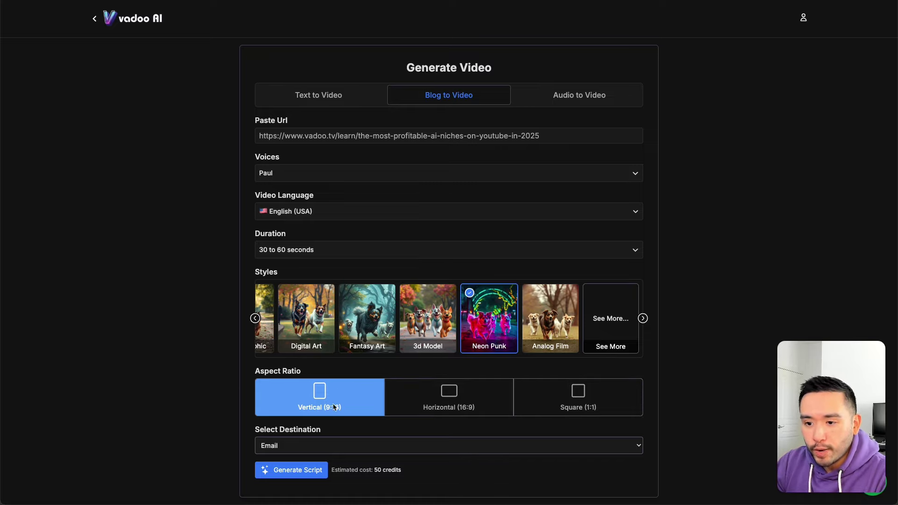
# Step: Keep Email as the delivery destination and generate the script from the article
pyautogui.tripleClick(327, 425)
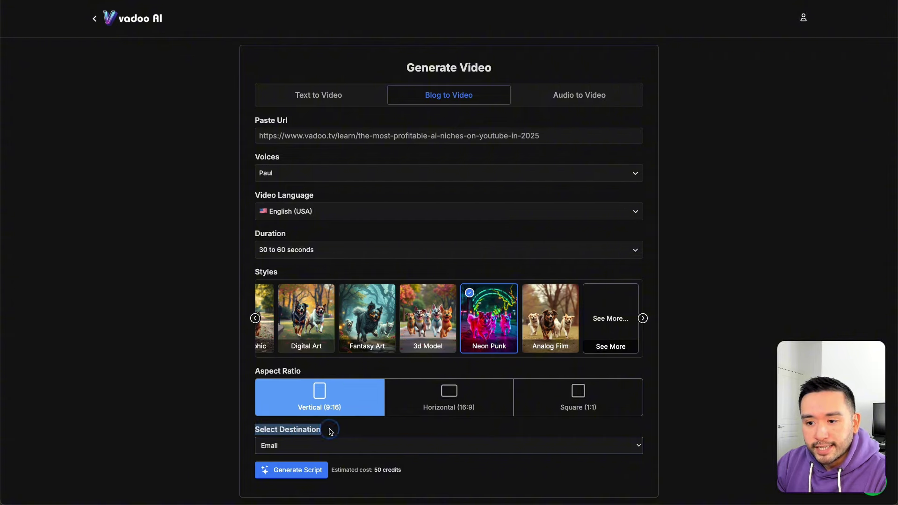
pyautogui.click(584, 451)
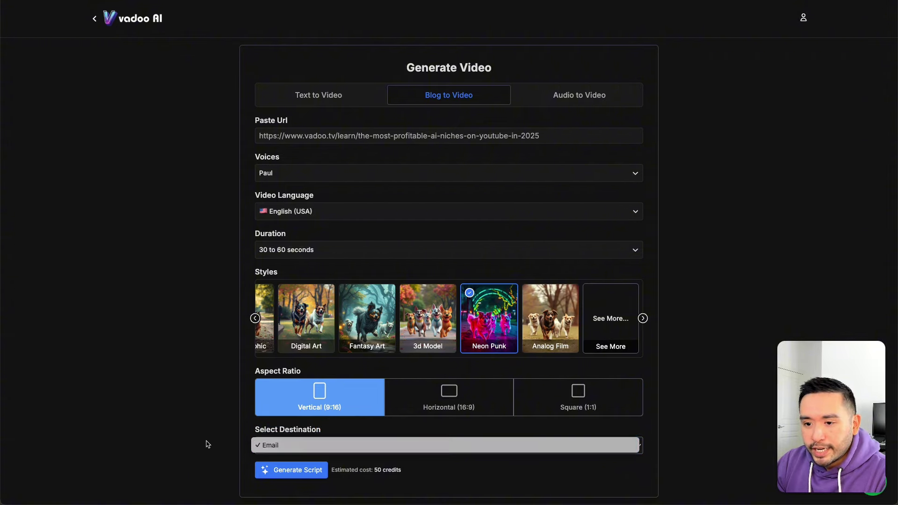
pyautogui.click(286, 447)
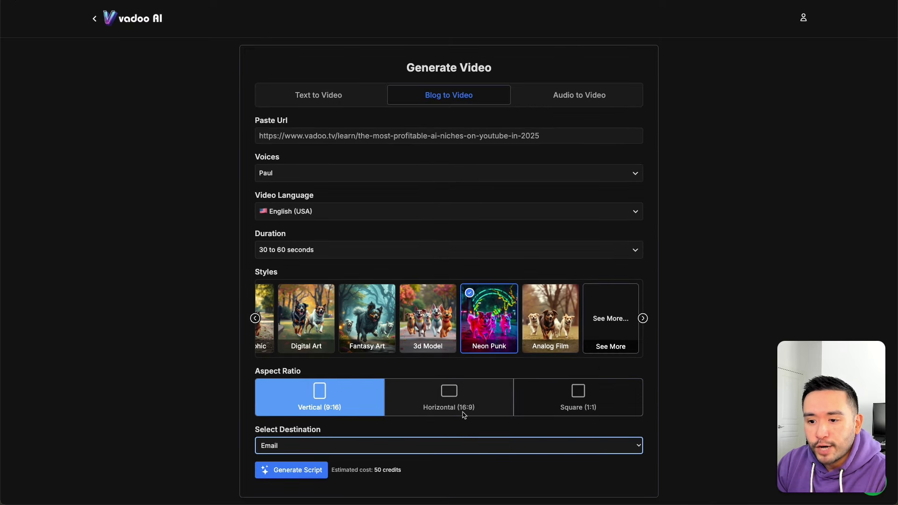
pyautogui.click(293, 473)
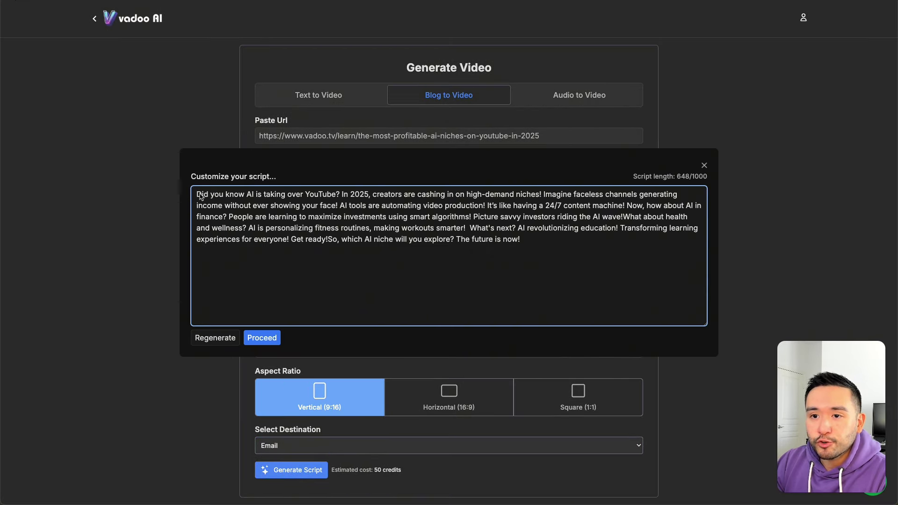
# Step: Accept the 'Did you know AI is taking over YouTube?' script and generate the video
pyautogui.moveTo(200, 196); pyautogui.dragTo(518, 260)
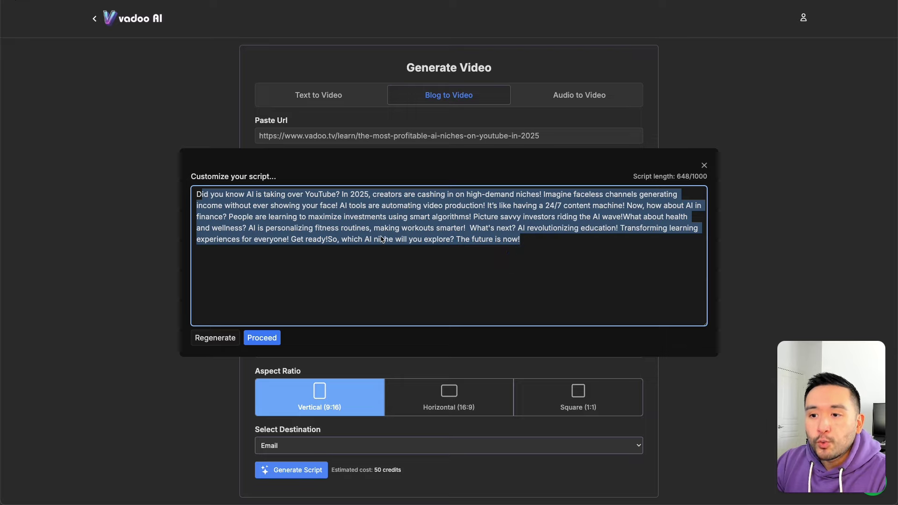
pyautogui.click(261, 337)
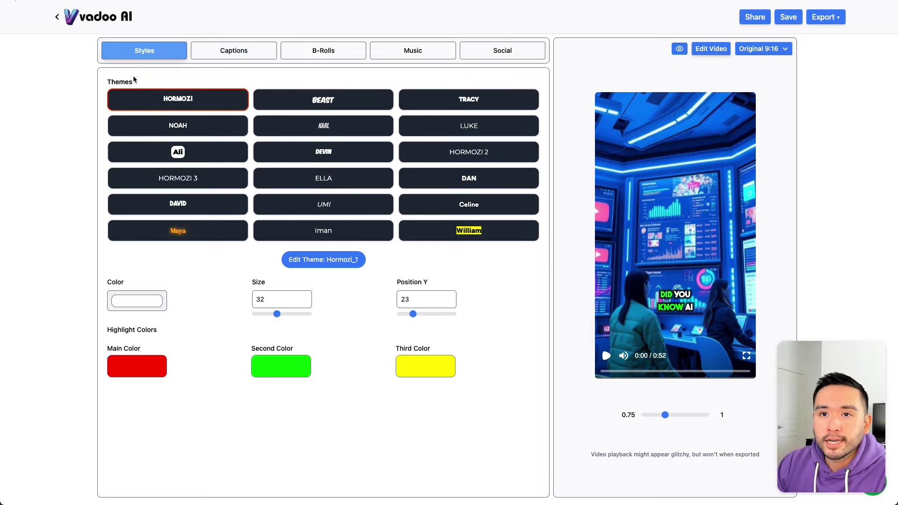
# Step: Review the Captions, B-Rolls, Music and Social tabs and play part of the preview
pyautogui.click(247, 53)
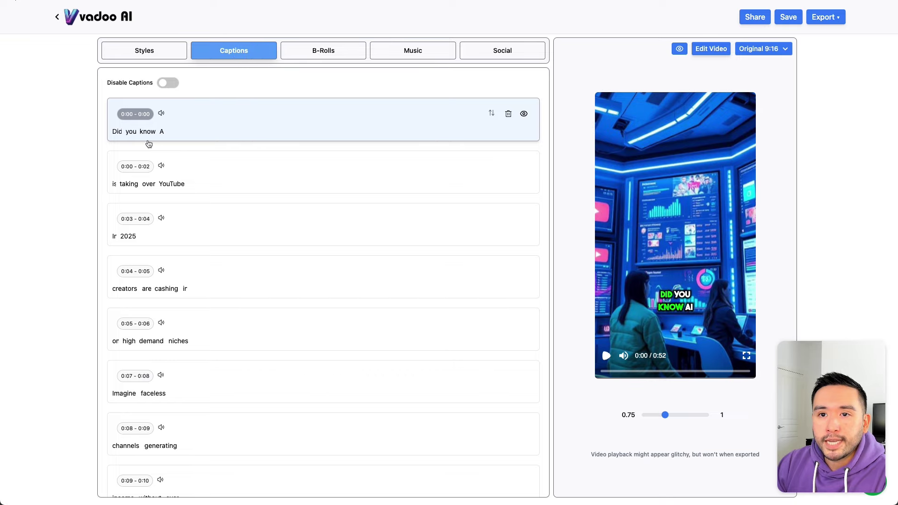
pyautogui.click(315, 51)
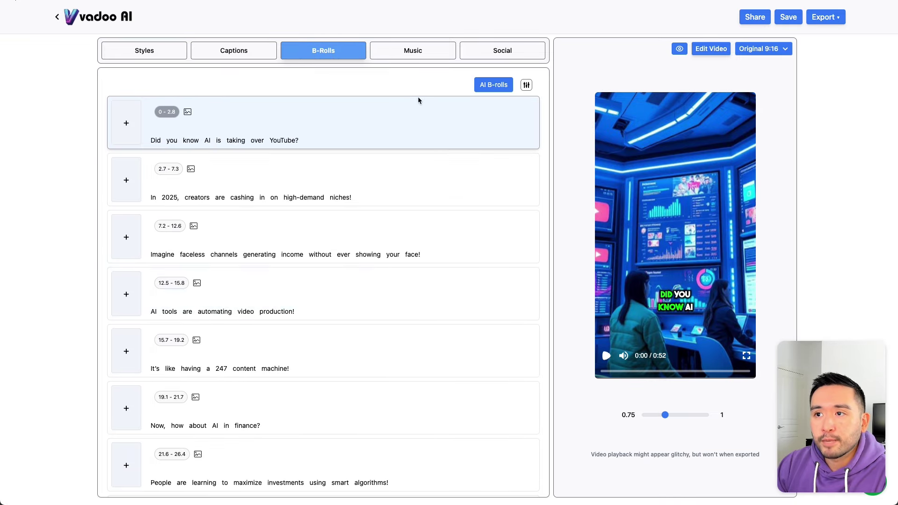
pyautogui.click(412, 52)
pyautogui.click(493, 52)
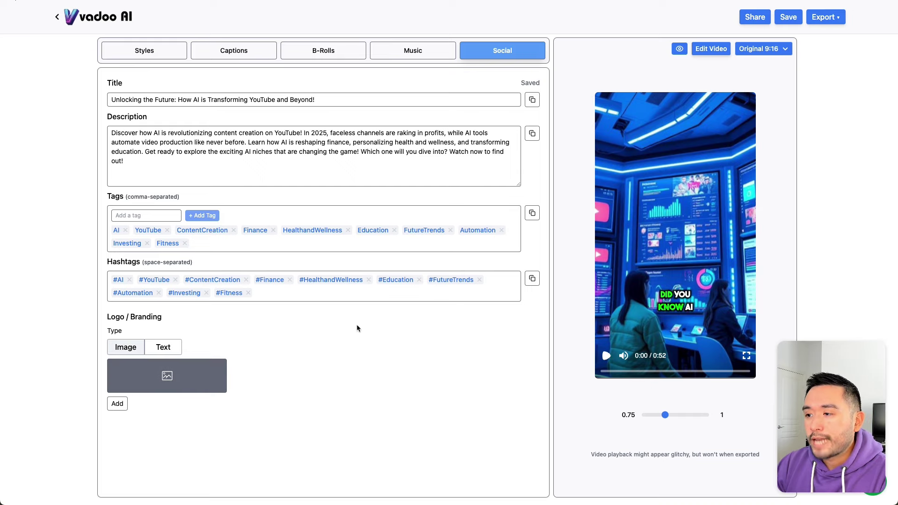
pyautogui.click(606, 356)
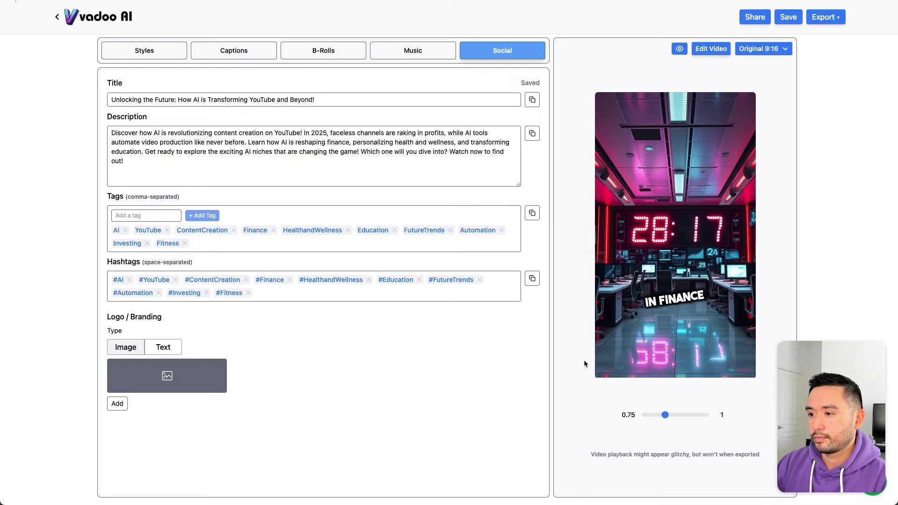
pyautogui.click(597, 367)
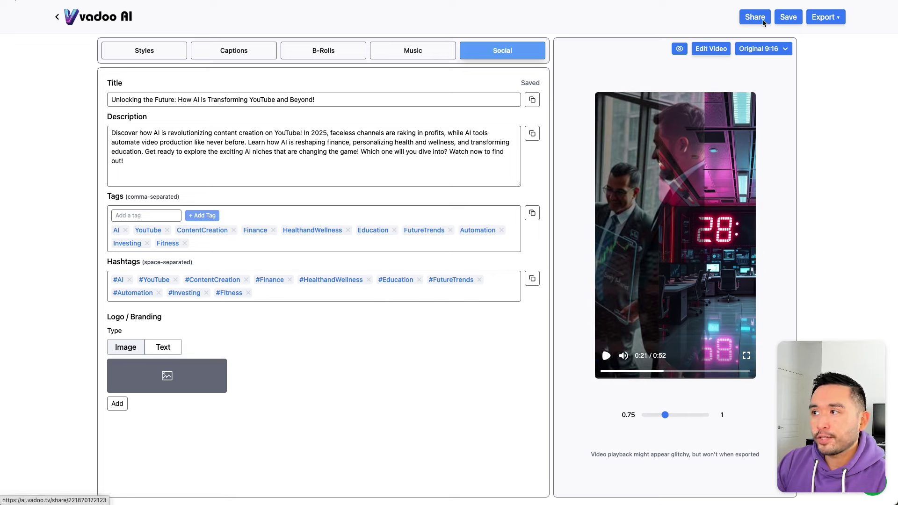
# Step: Save the video and publish it to the feed
pyautogui.click(789, 20)
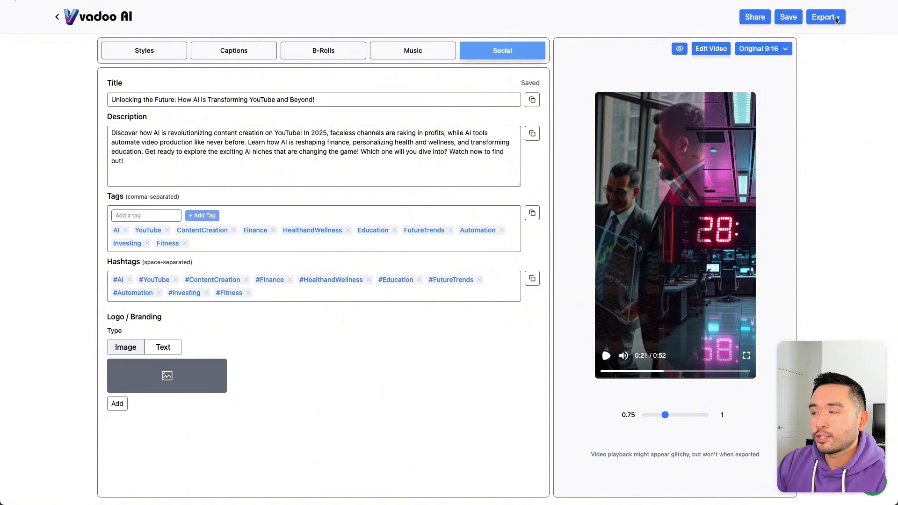
pyautogui.click(834, 18)
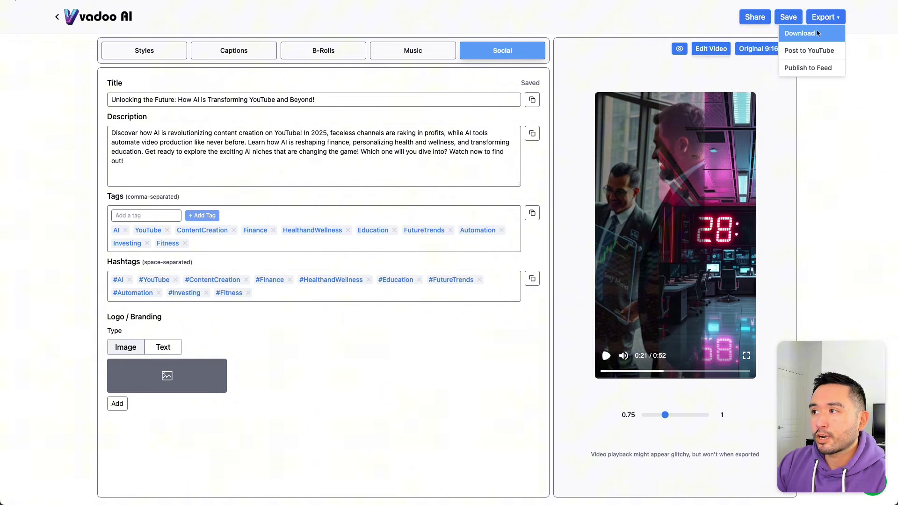
pyautogui.click(824, 69)
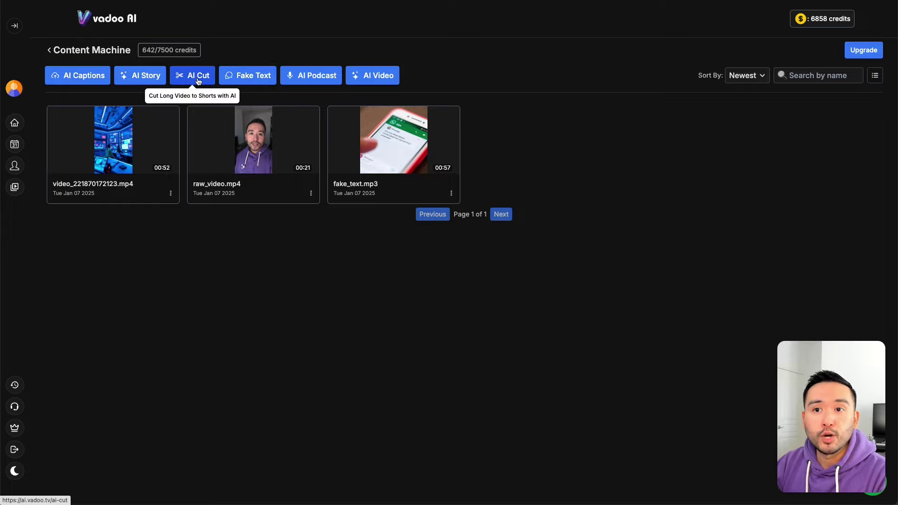
# Step: Paste the YouTube link into AI Cut, submit it and get highlight clips with viral scores
pyautogui.click(198, 77)
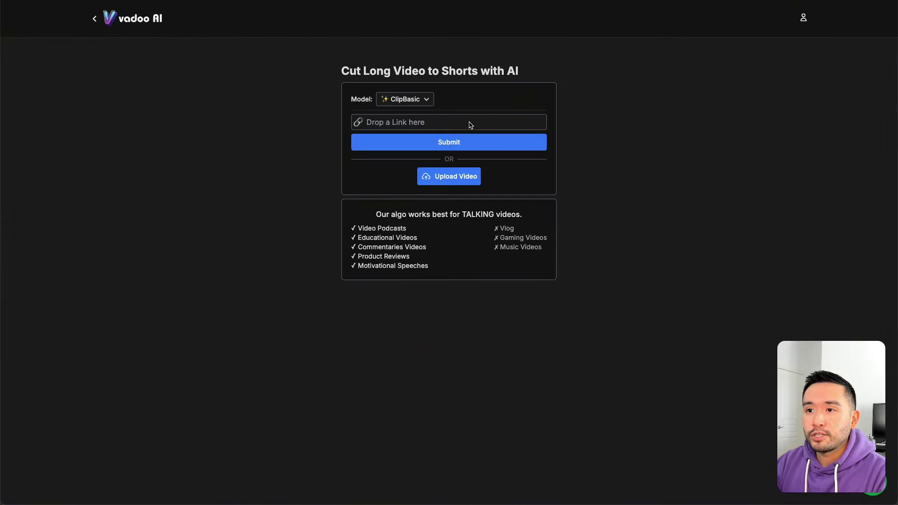
pyautogui.click(402, 127)
pyautogui.write('https://youtu.be/8MkR7k0e2NU')
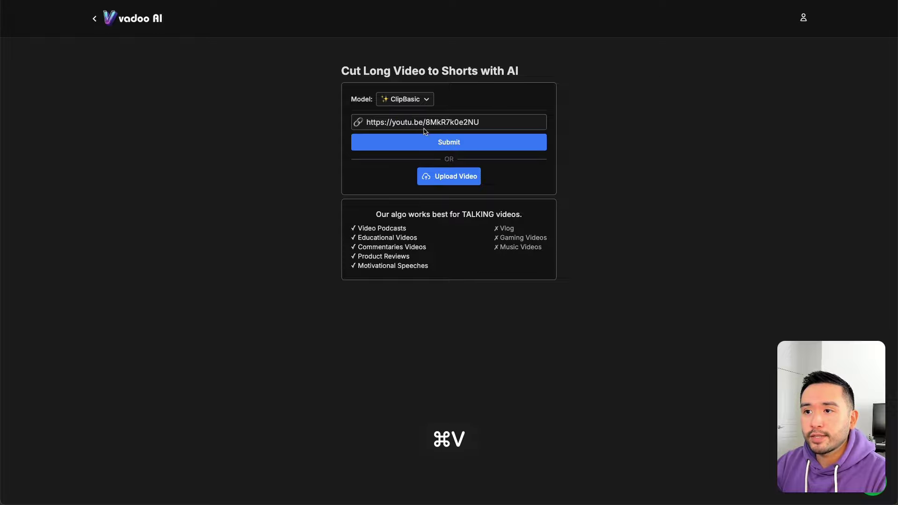
pyautogui.click(469, 146)
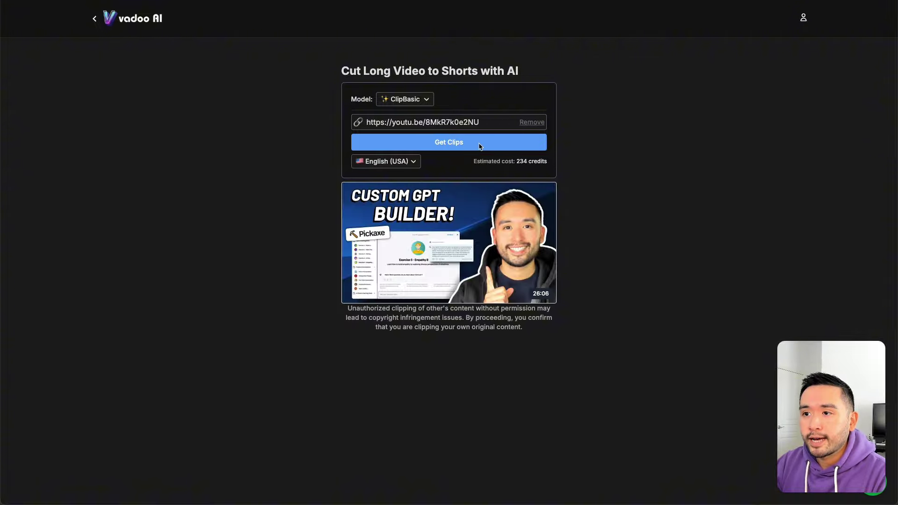
pyautogui.click(480, 147)
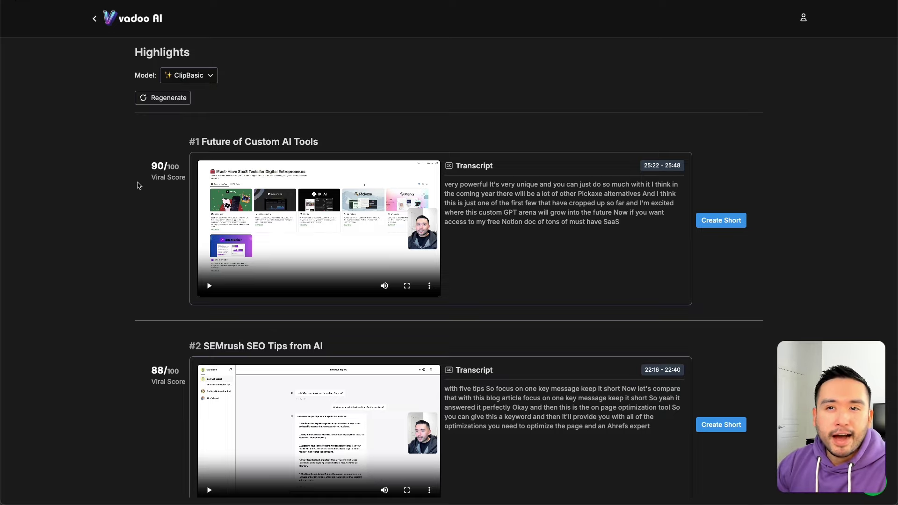
# Step: Scroll through the AI Cut highlights list to browse the suggested clips
pyautogui.scroll(-1, 129, 197)
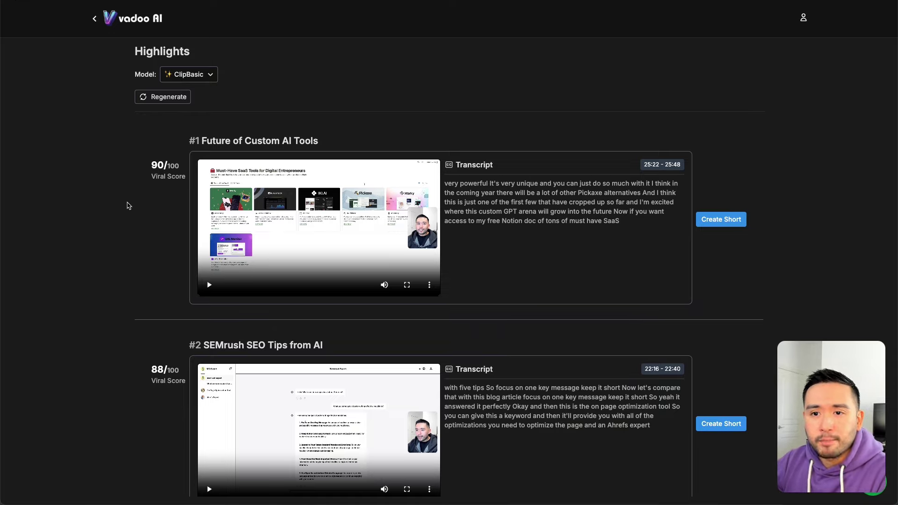
pyautogui.scroll(1, 129, 206)
pyautogui.click(128, 205)
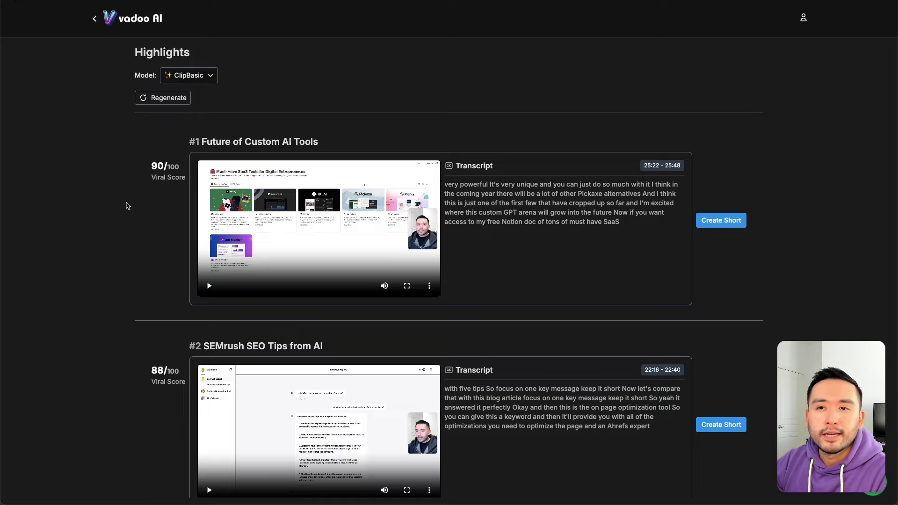
pyautogui.click(125, 204)
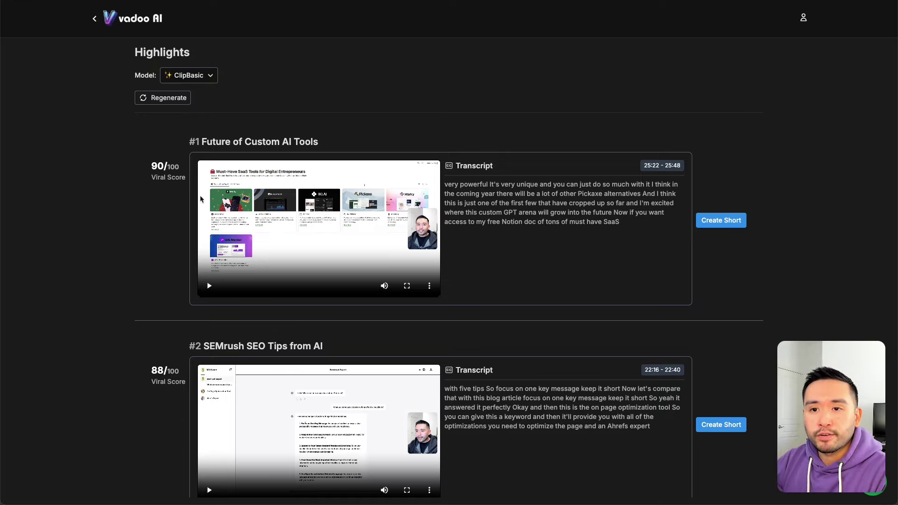
pyautogui.scroll(-12, 157, 236)
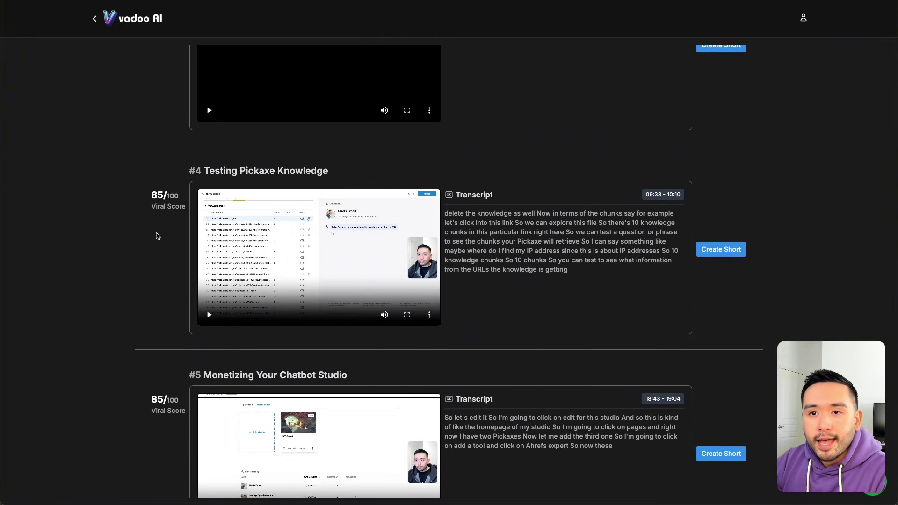
pyautogui.scroll(-20, 156, 236)
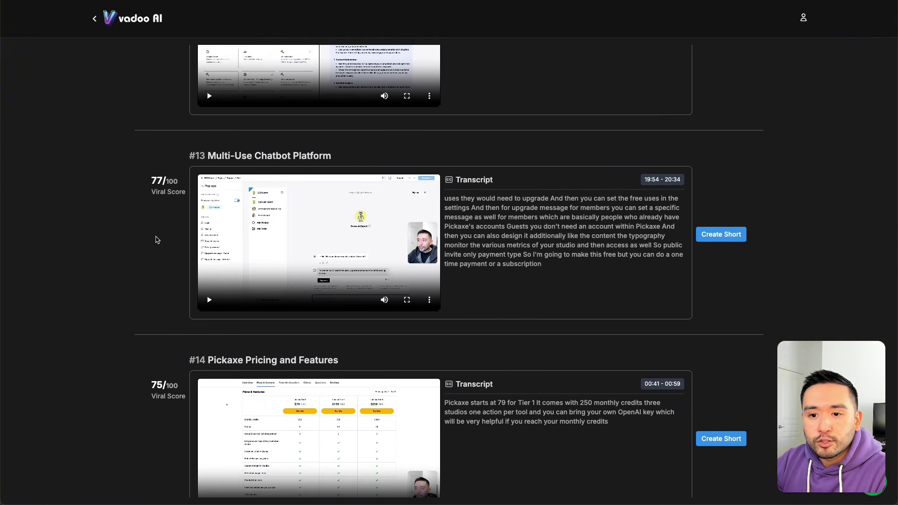
pyautogui.scroll(-20, 157, 239)
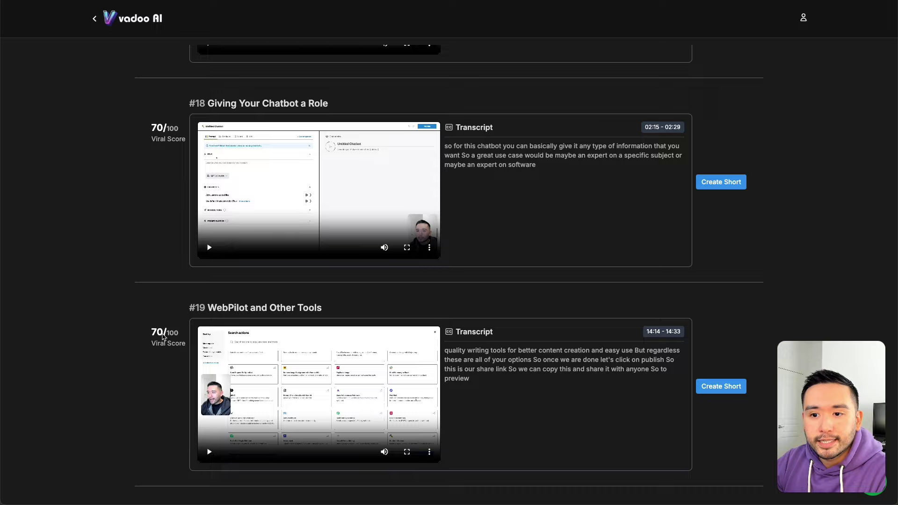
pyautogui.scroll(20, 204, 296)
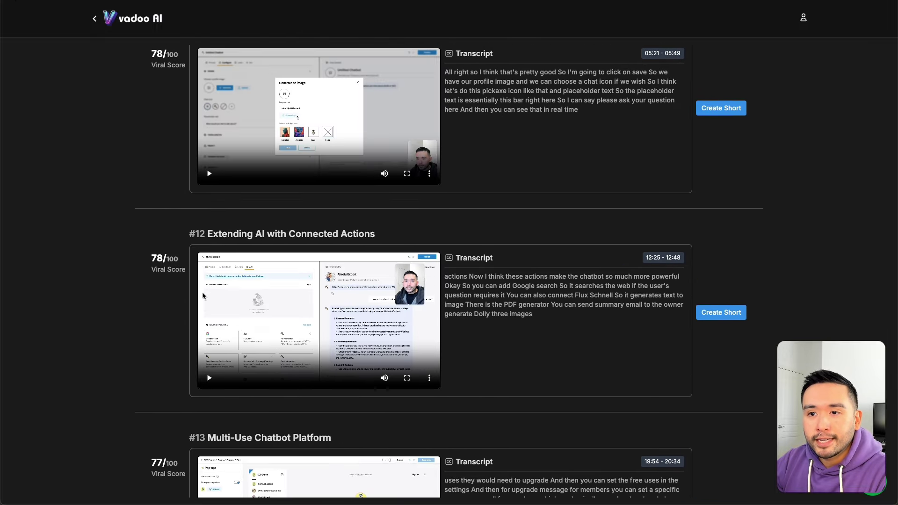
pyautogui.scroll(5, 204, 295)
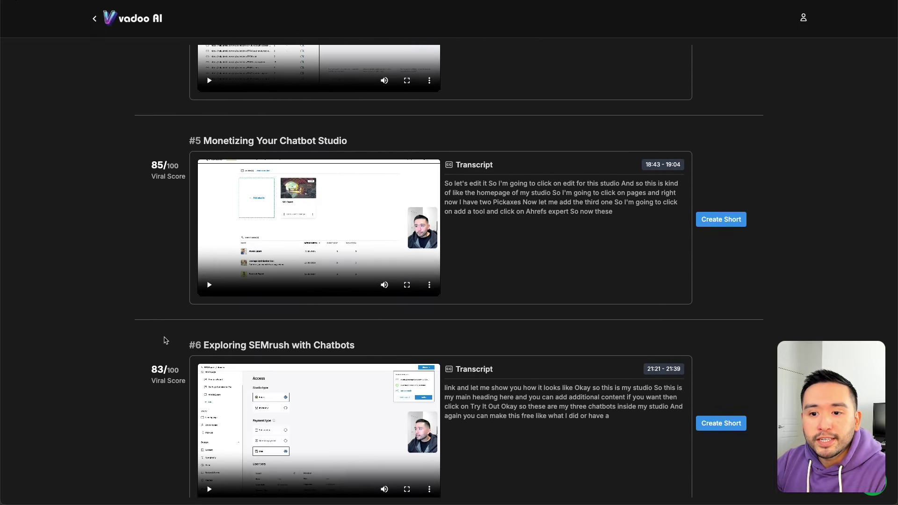
pyautogui.scroll(6, 183, 220)
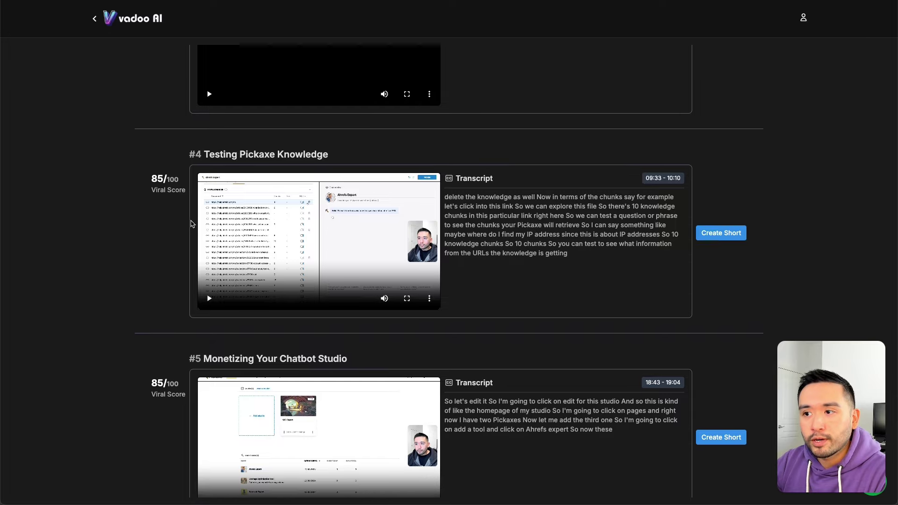
pyautogui.moveTo(458, 136); pyautogui.dragTo(495, 172)
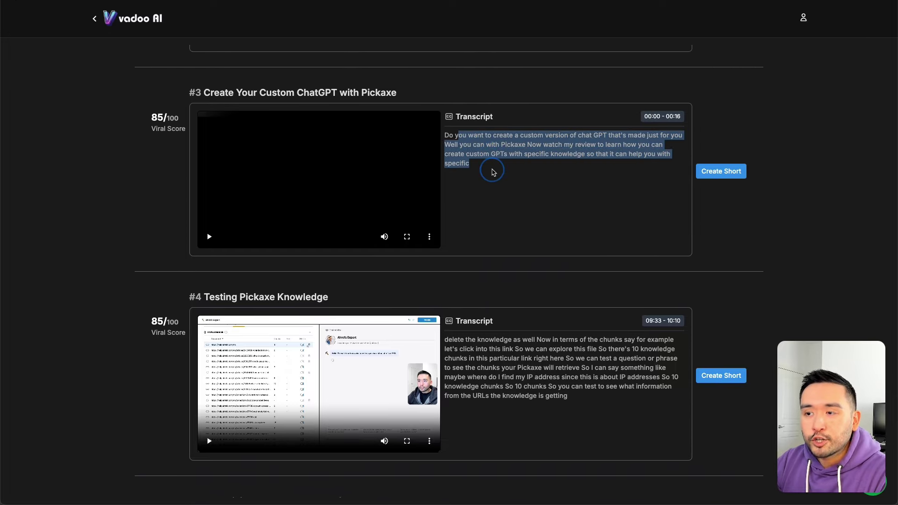
pyautogui.scroll(4, 497, 187)
pyautogui.scroll(4, 499, 195)
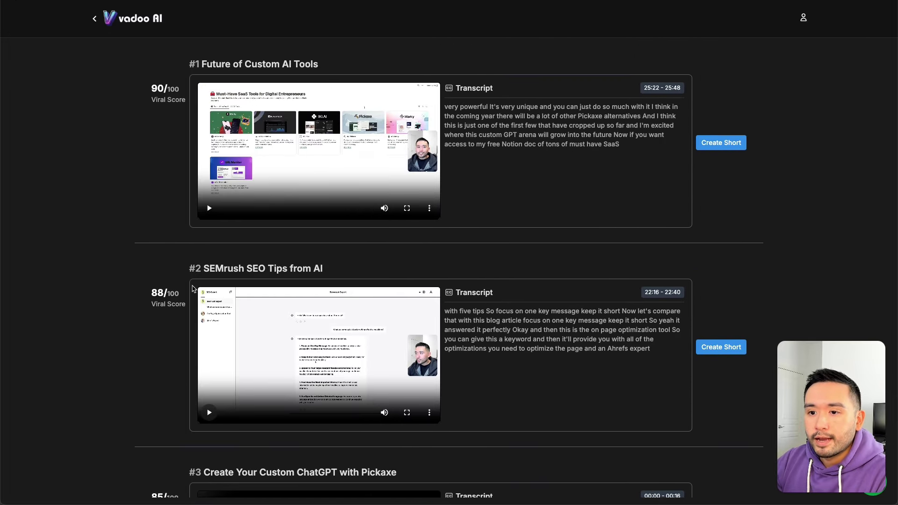
pyautogui.scroll(-10, 195, 291)
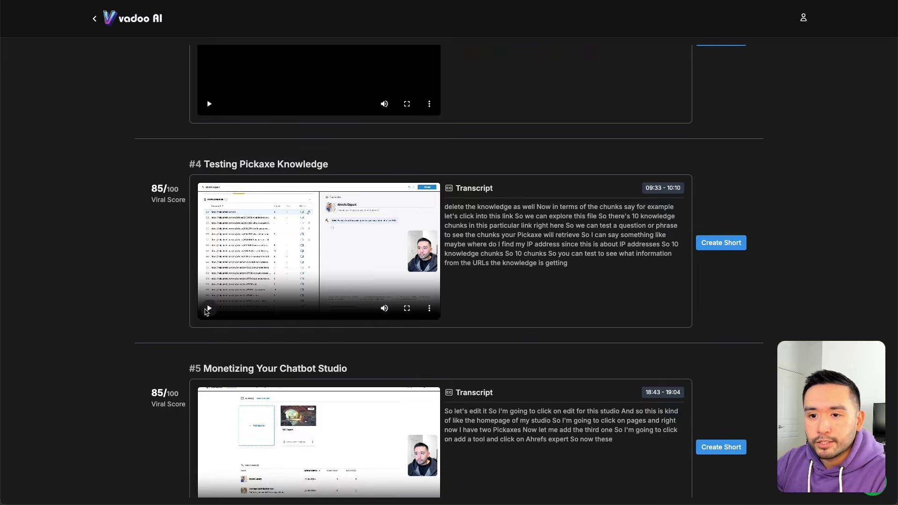
# Step: Preview clips #4 and #5, then scroll to '#6 Exploring SEMrush with Chatbots' (83/100)
pyautogui.click(209, 309)
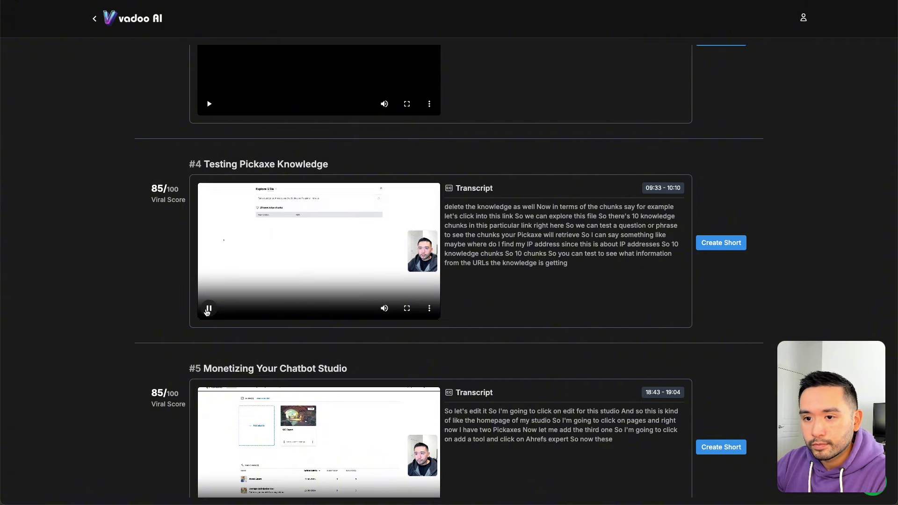
pyautogui.click(209, 310)
pyautogui.scroll(-1, 176, 313)
pyautogui.scroll(-2, 176, 313)
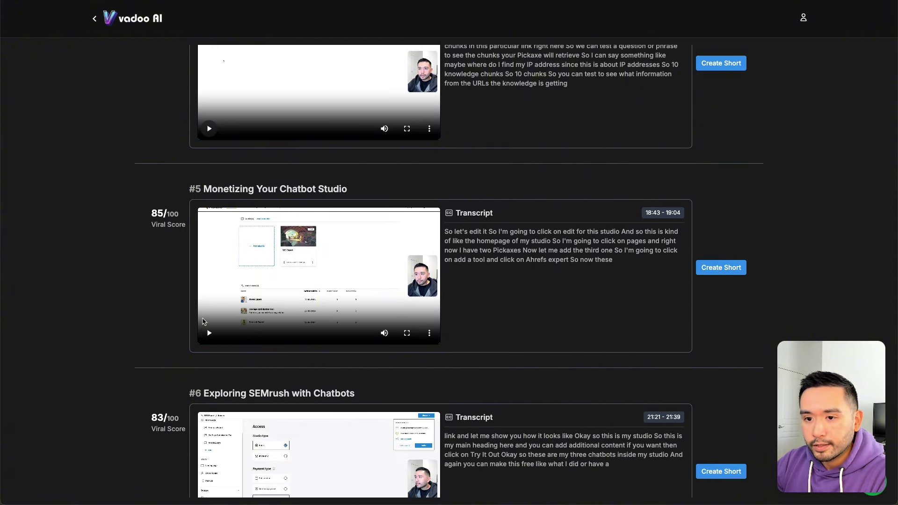
pyautogui.click(210, 333)
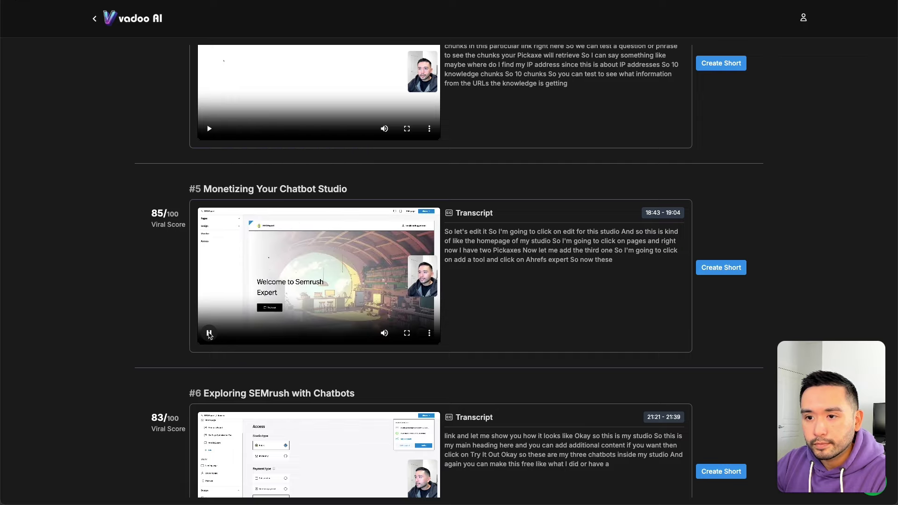
pyautogui.click(209, 333)
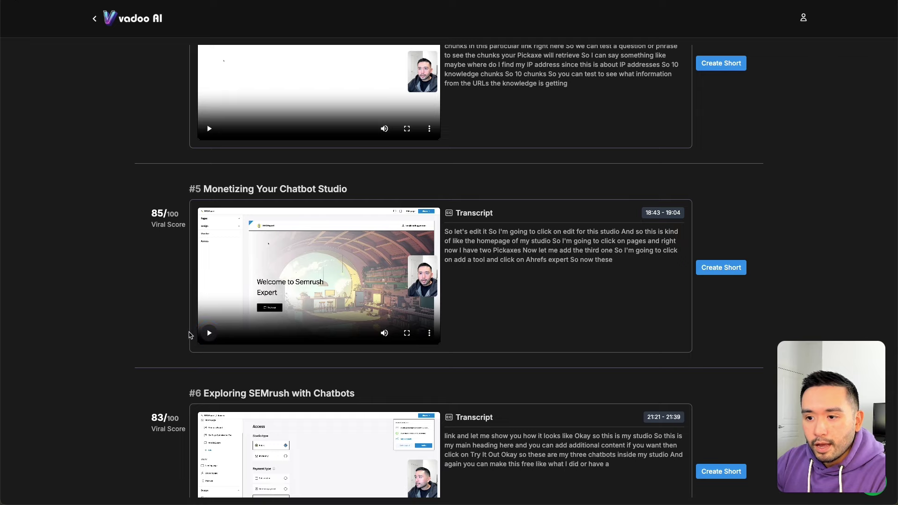
pyautogui.scroll(-1, 191, 335)
pyautogui.scroll(-4, 191, 335)
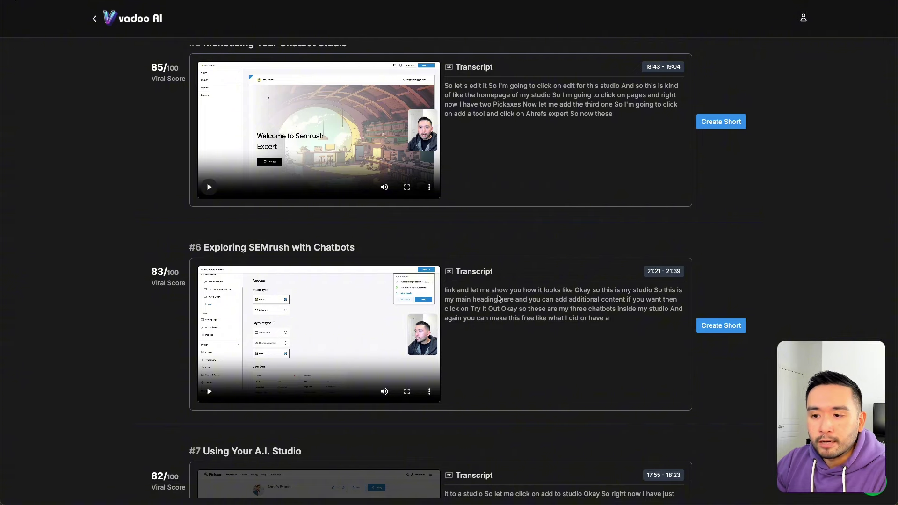
pyautogui.scroll(1, 495, 297)
pyautogui.scroll(-1, 495, 297)
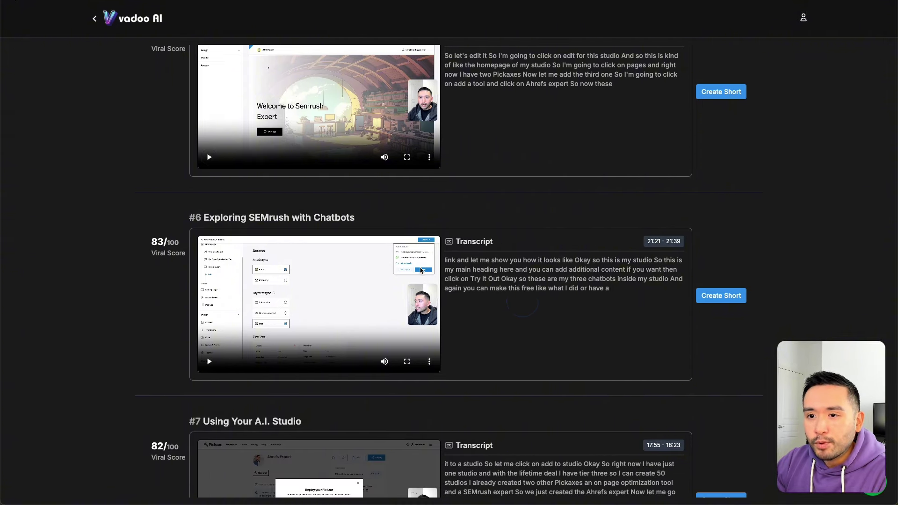
# Step: Run Create Short on clip #6 'Exploring SEMrush with Chatbots', then go back to My Videos
pyautogui.click(711, 299)
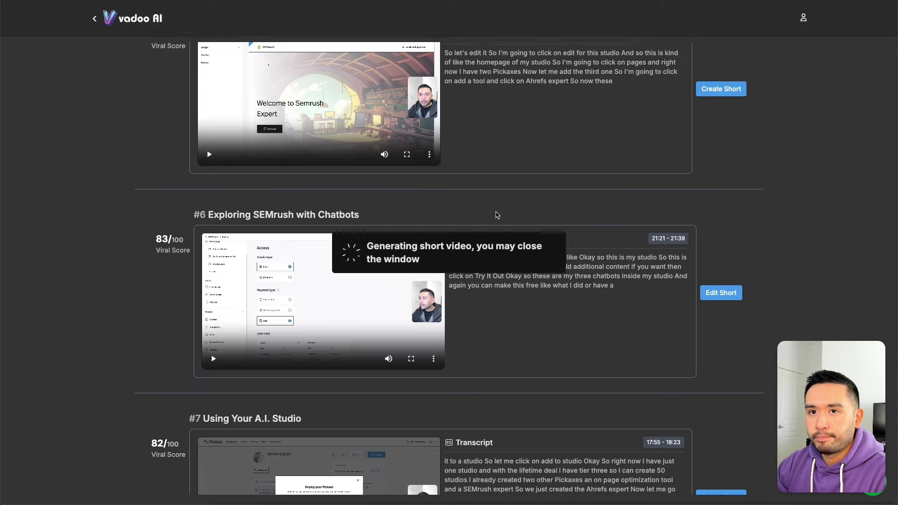
pyautogui.scroll(-1, 496, 214)
pyautogui.scroll(1, 496, 214)
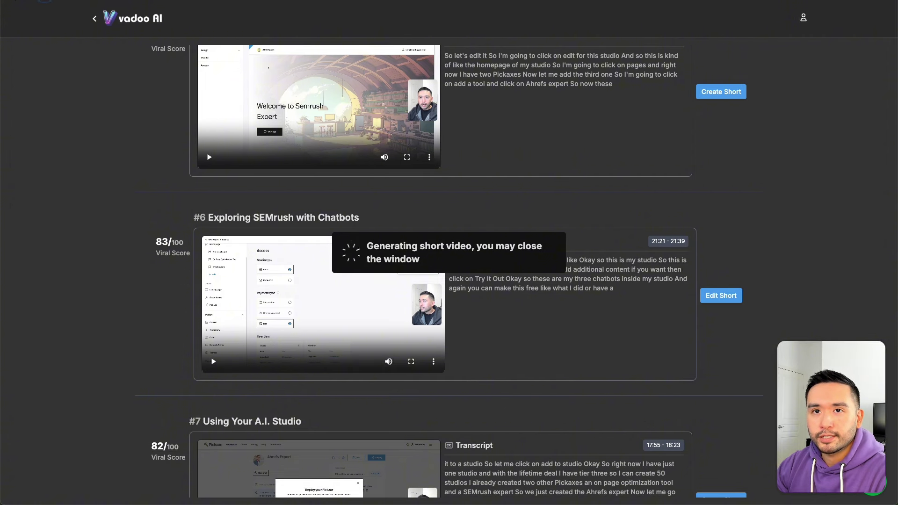
pyautogui.click(94, 19)
# Step: Open the 0:18 short 573339431122.mp4 from My Videos in the editor
pyautogui.click(95, 18)
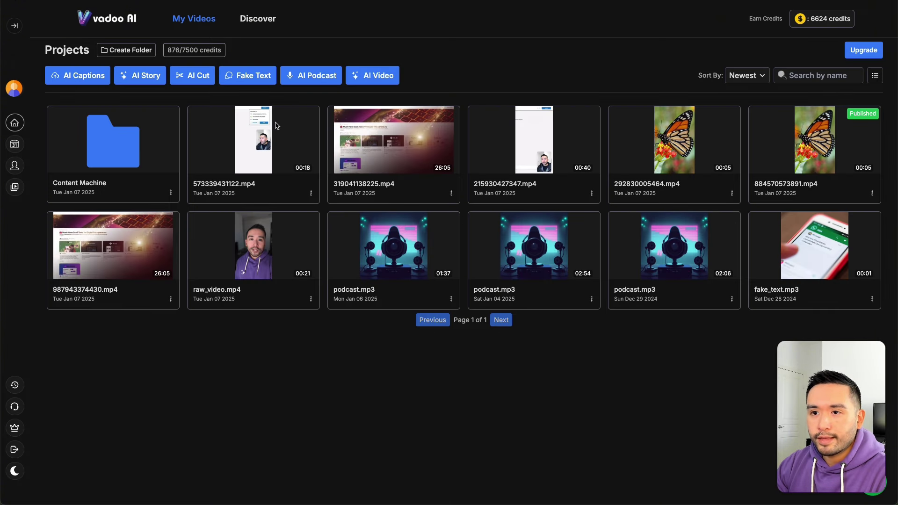
pyautogui.click(260, 149)
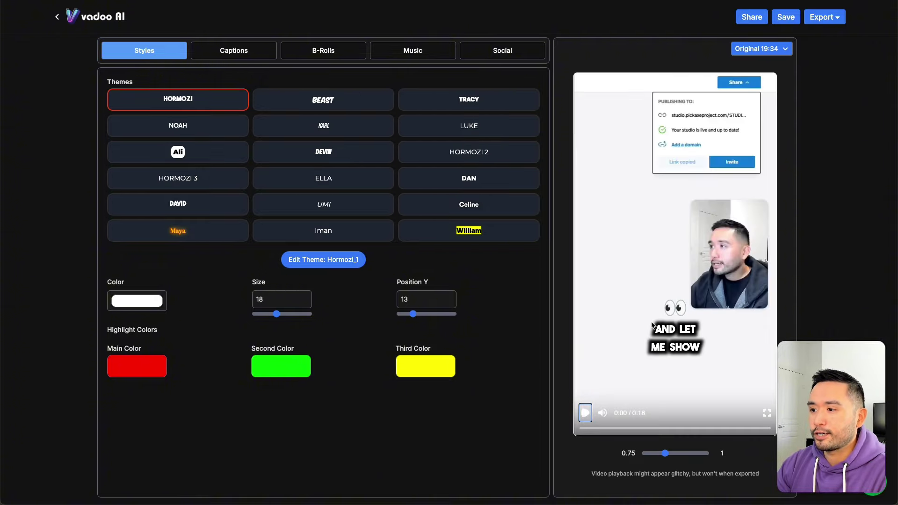
# Step: Play the first seconds of the 0:18 short, then browse its Captions, B-Rolls and Music tabs
pyautogui.click(586, 415)
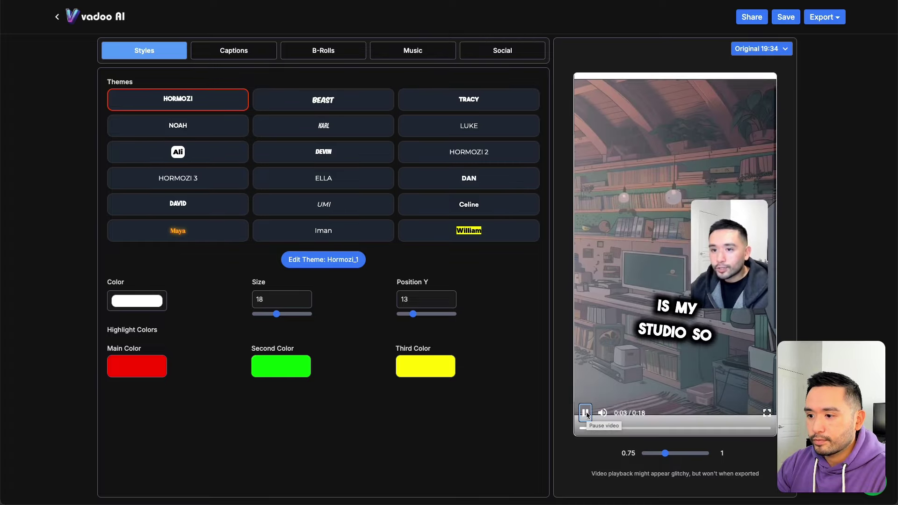
pyautogui.click(586, 415)
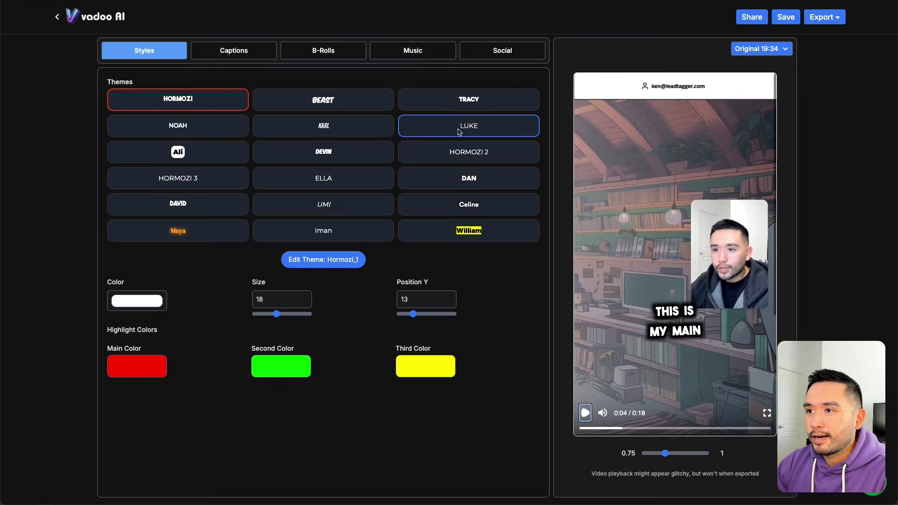
pyautogui.click(231, 51)
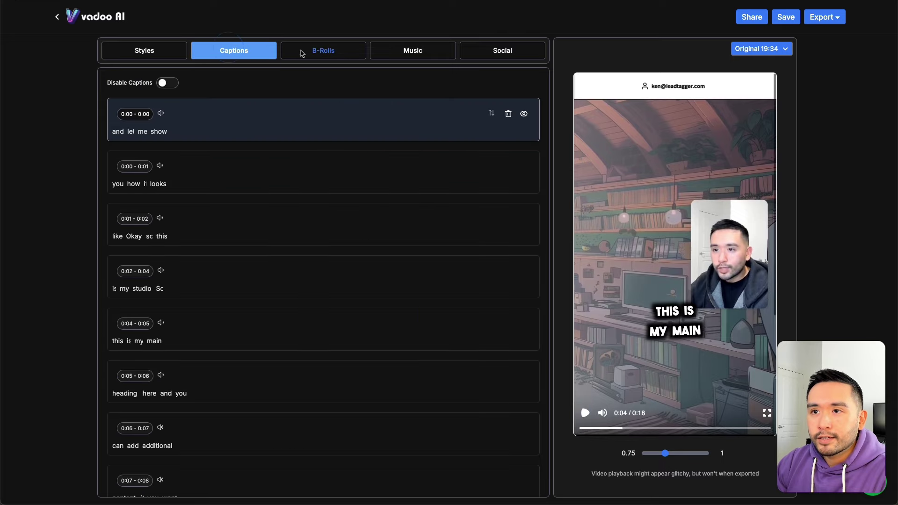
pyautogui.click(316, 52)
pyautogui.click(422, 55)
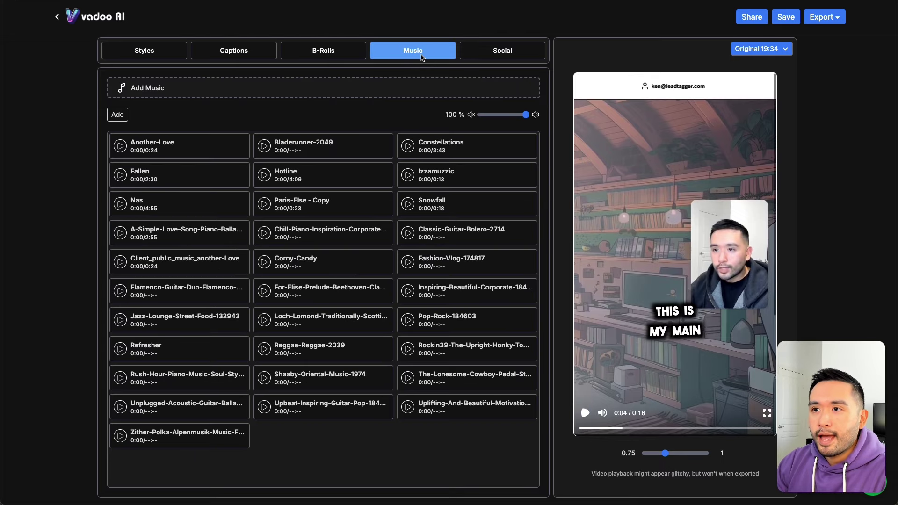
# Step: Show the social title 'Inside My Studio: Creating Chatbots Made Easy!' with its tags, then list the aspect ratios
pyautogui.click(493, 52)
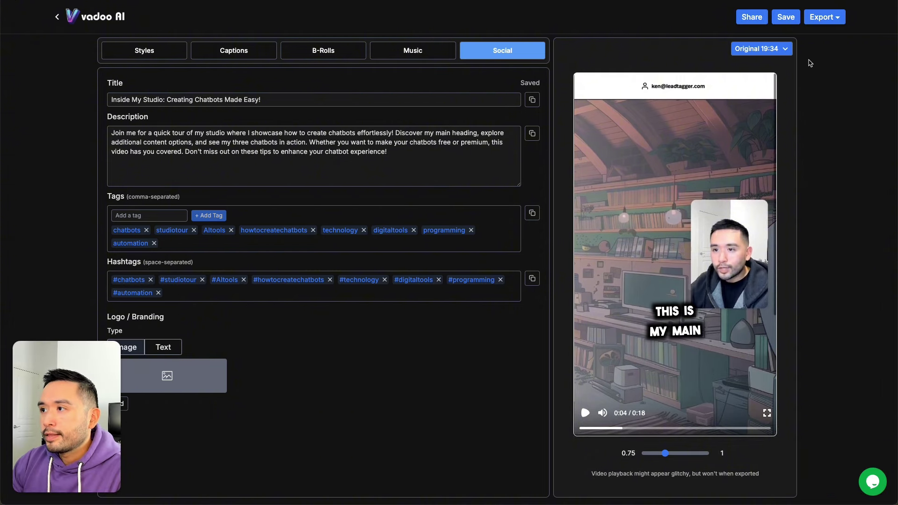
pyautogui.click(789, 49)
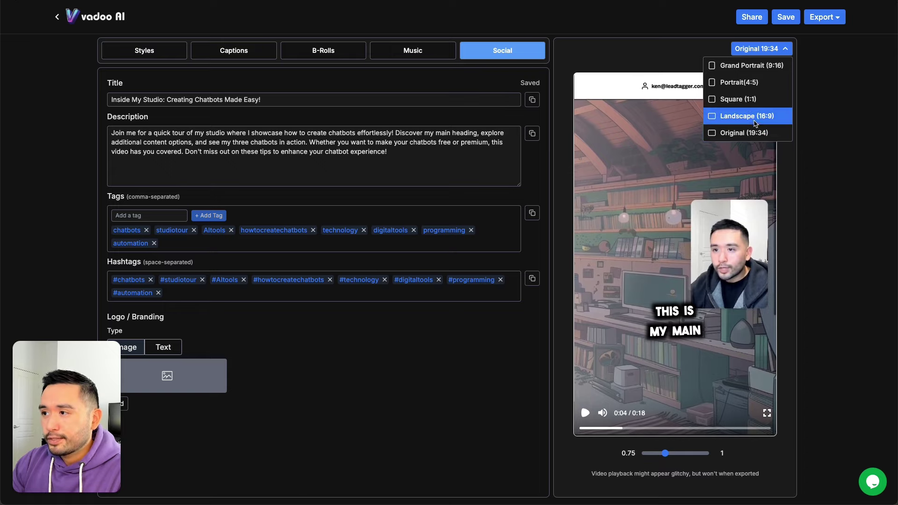
# Step: Preview the short as Landscape 16:9, Square 1:1, Portrait 4:5 and Grand Portrait 9:16
pyautogui.click(752, 117)
pyautogui.click(771, 51)
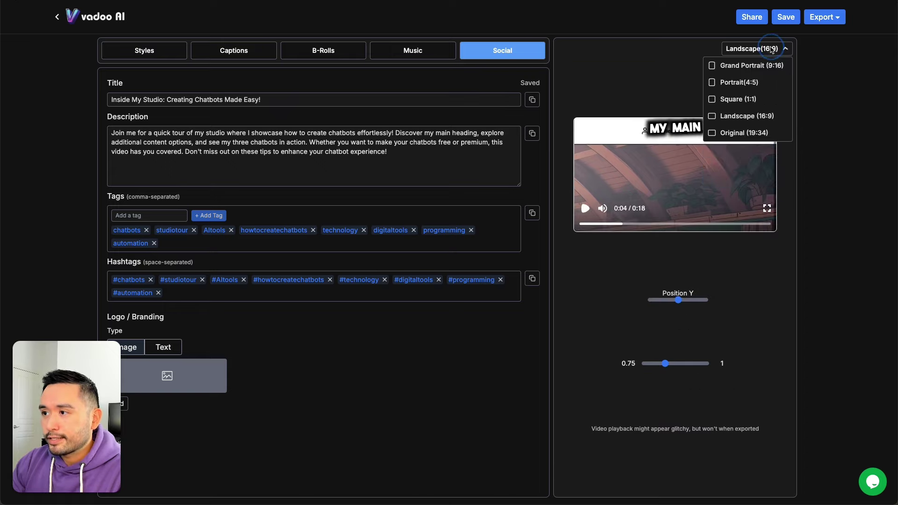
pyautogui.click(762, 99)
pyautogui.click(771, 49)
pyautogui.click(753, 83)
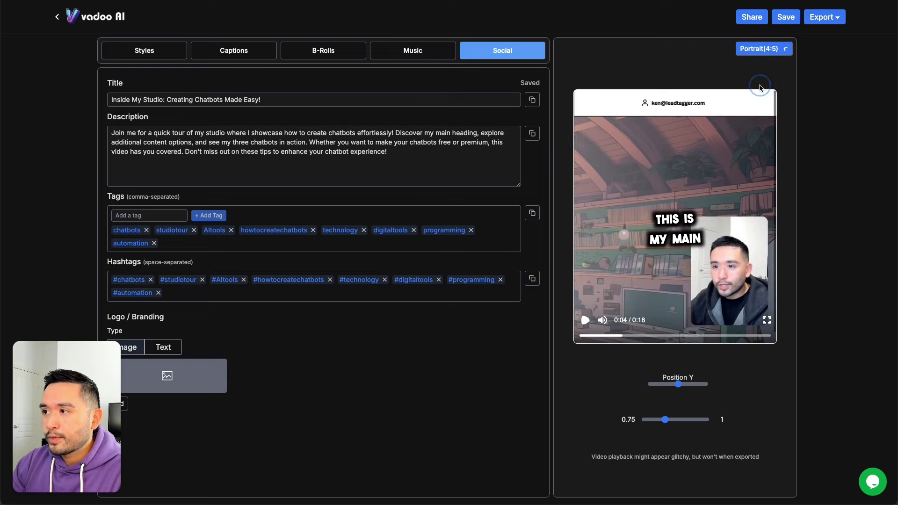
pyautogui.click(771, 49)
pyautogui.click(764, 69)
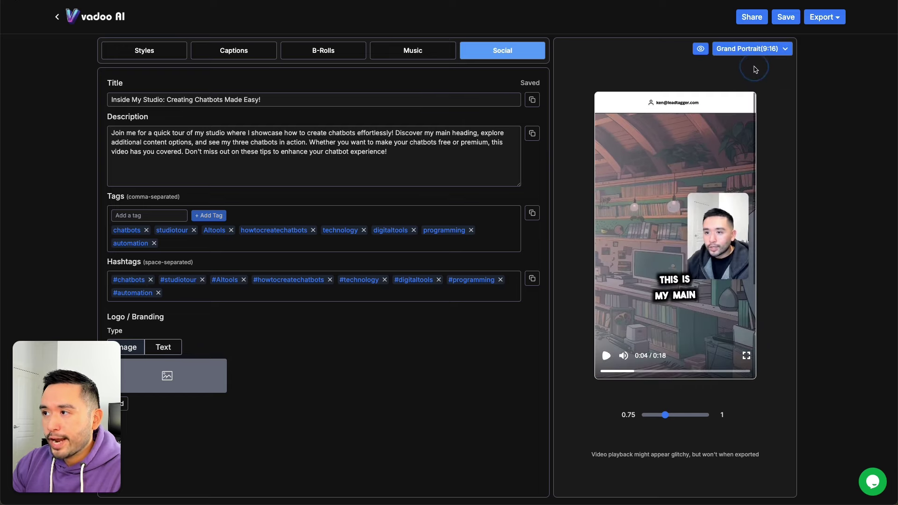
pyautogui.click(766, 49)
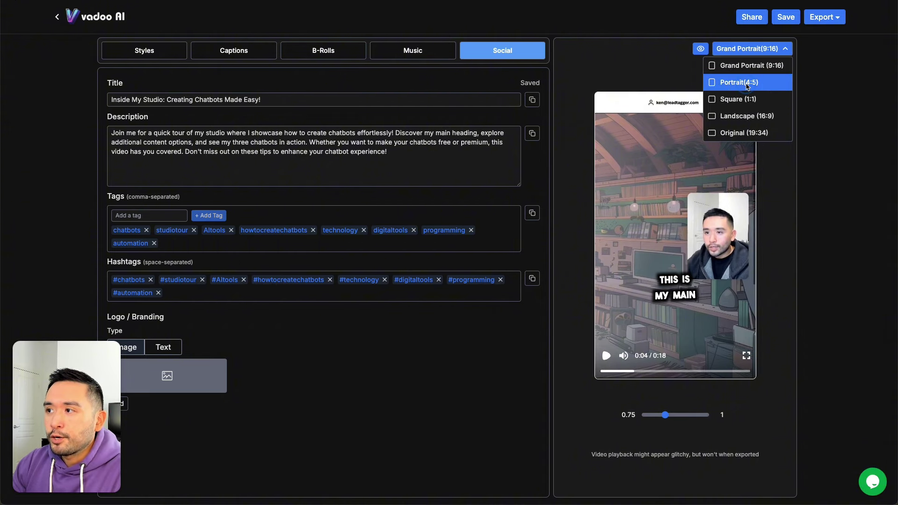
# Step: Compare Portrait 4:5, 9:16 and Landscape 16:9 again, then play the preview in 9:16
pyautogui.click(747, 85)
pyautogui.click(760, 49)
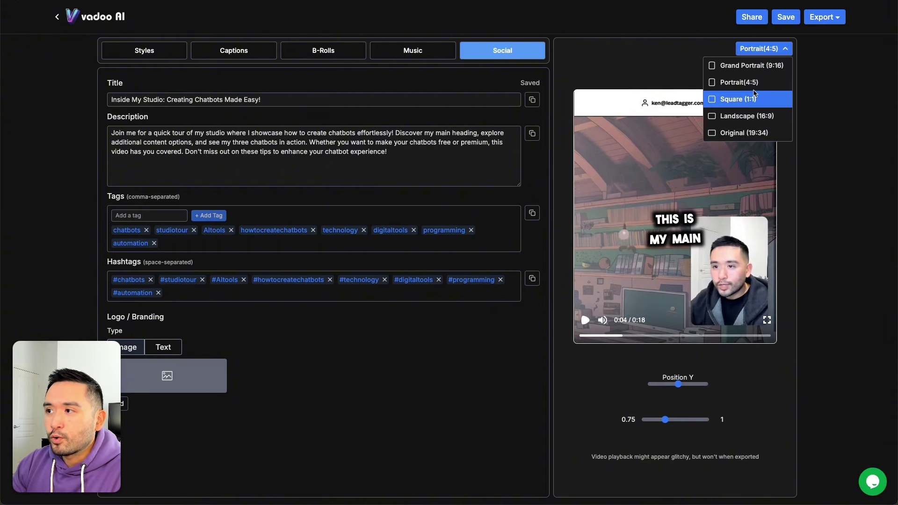
pyautogui.click(756, 67)
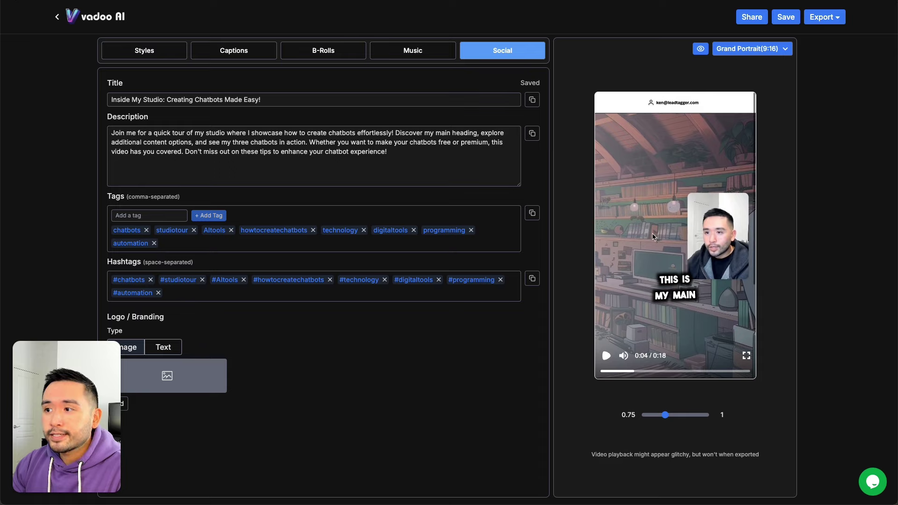
pyautogui.click(774, 49)
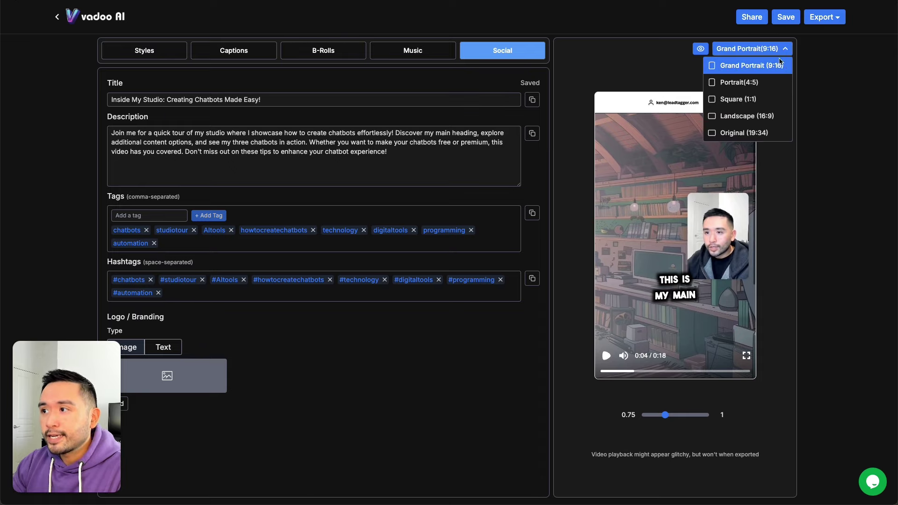
pyautogui.click(780, 118)
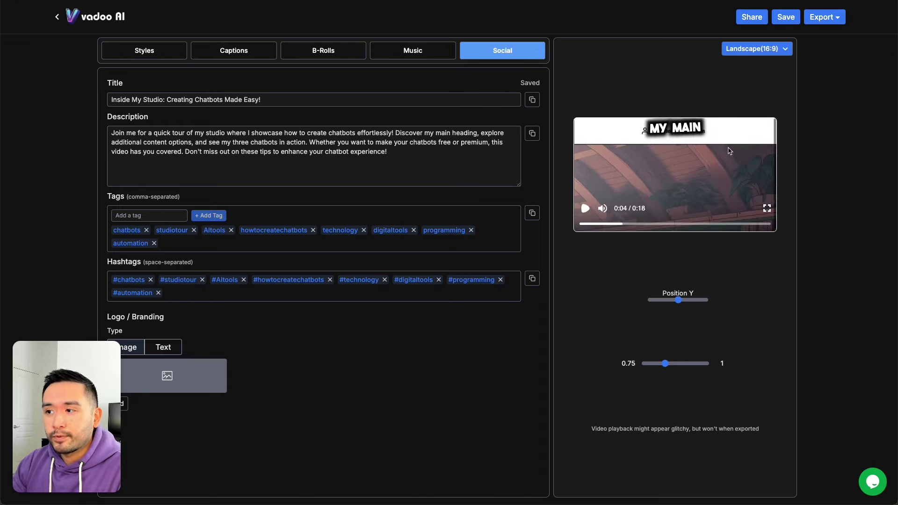
pyautogui.click(767, 50)
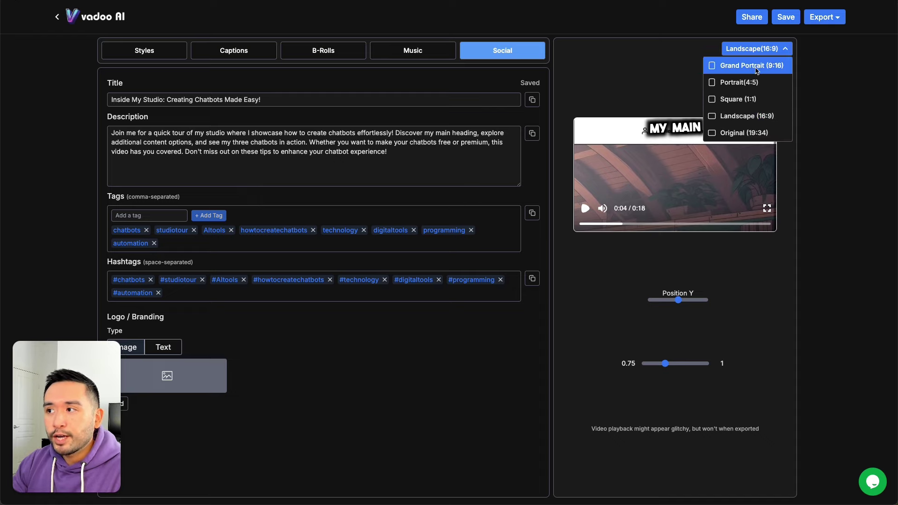
pyautogui.click(758, 68)
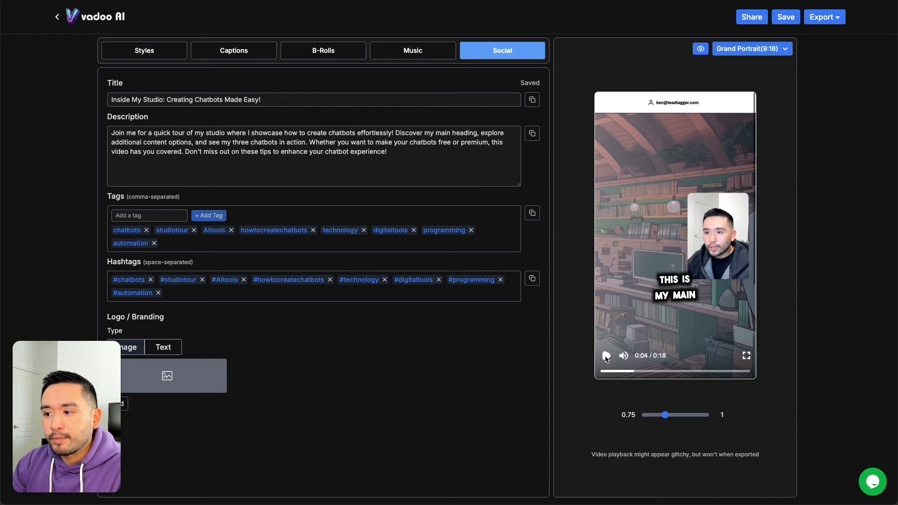
pyautogui.click(606, 356)
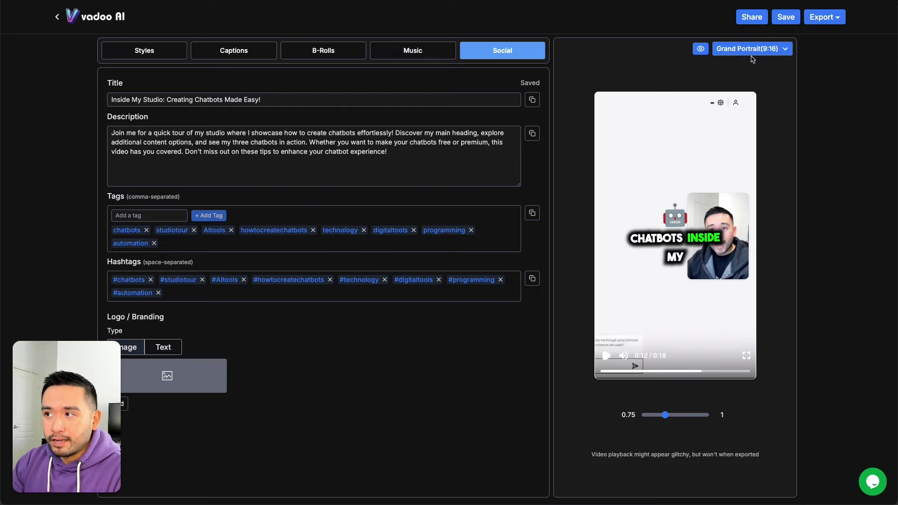
# Step: Settle on Portrait 4:5 framing and return to the My Videos dashboard
pyautogui.click(751, 51)
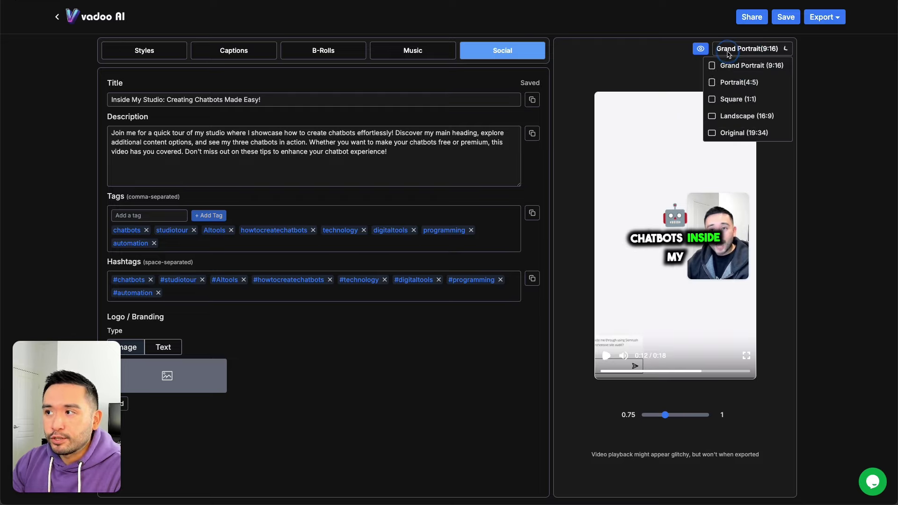
pyautogui.click(750, 83)
pyautogui.click(762, 50)
pyautogui.click(663, 53)
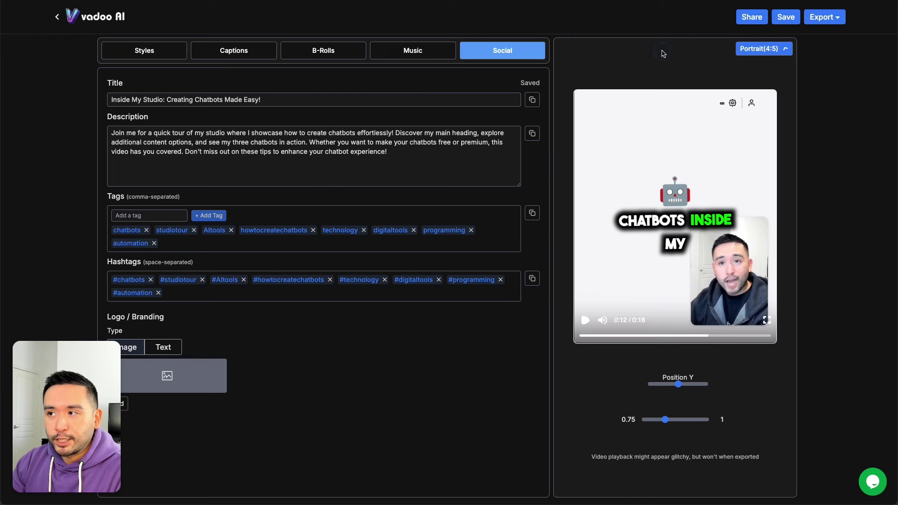
pyautogui.click(57, 16)
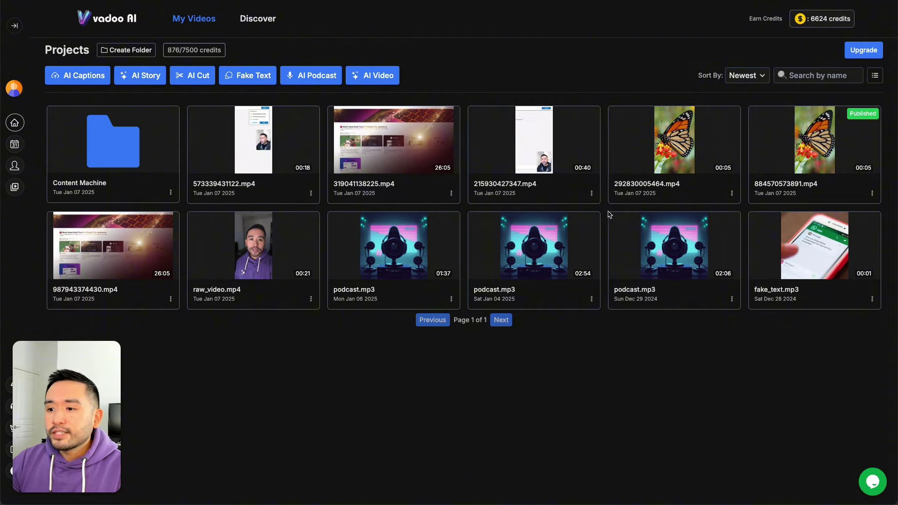
# Step: Switch the projects to list view and back to grid, then start a new Fake Text video
pyautogui.click(875, 75)
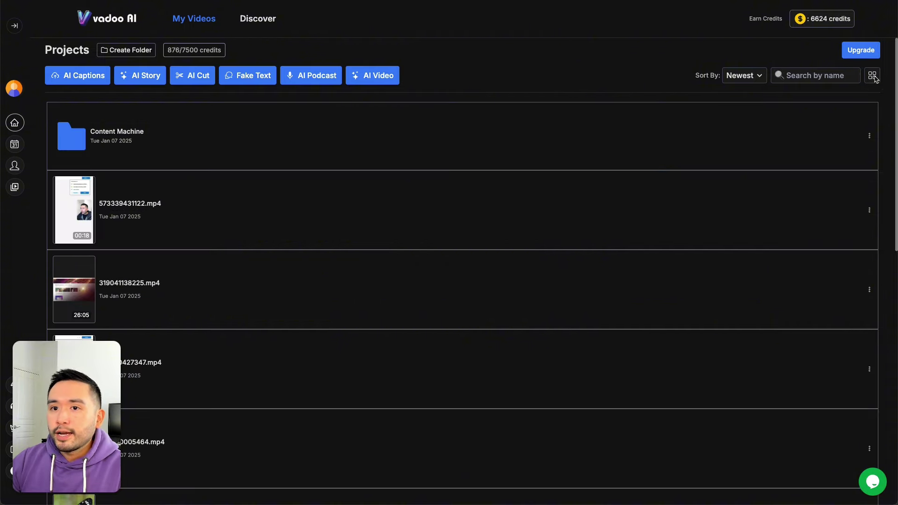
pyautogui.scroll(-3, 455, 152)
pyautogui.scroll(3, 449, 341)
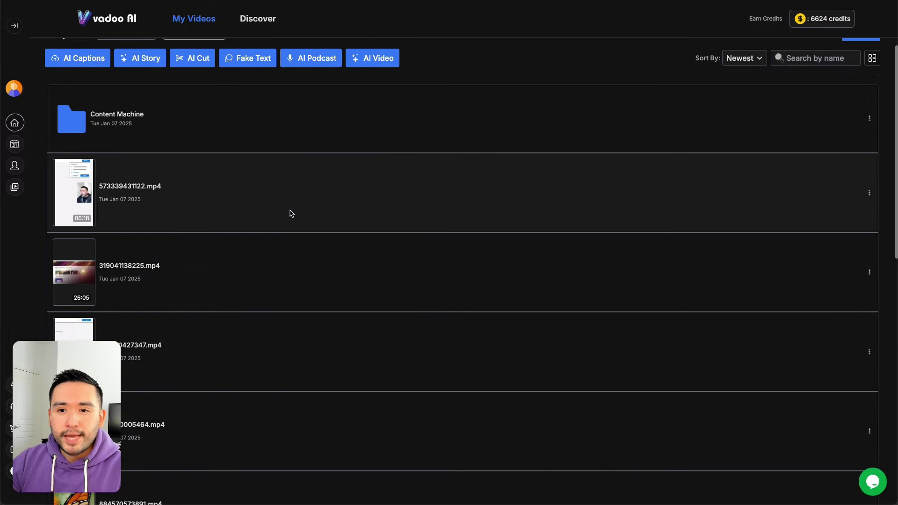
pyautogui.click(872, 58)
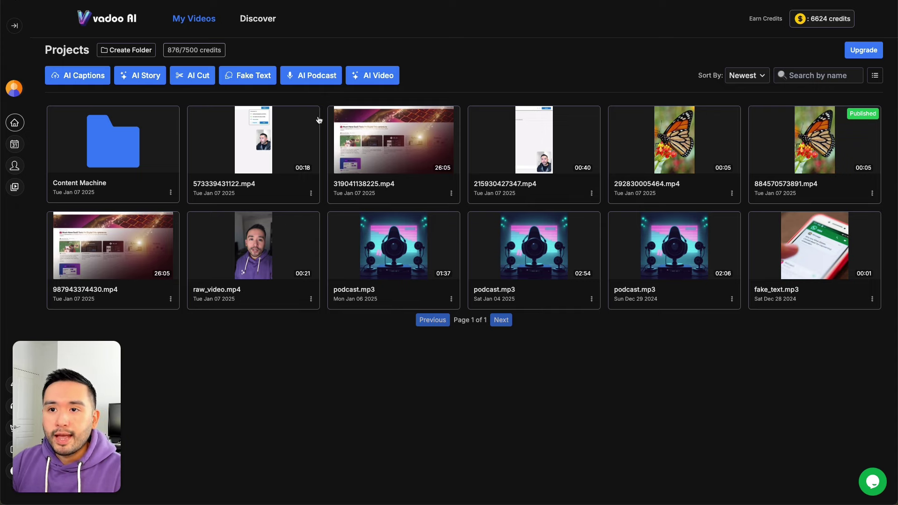
pyautogui.click(246, 77)
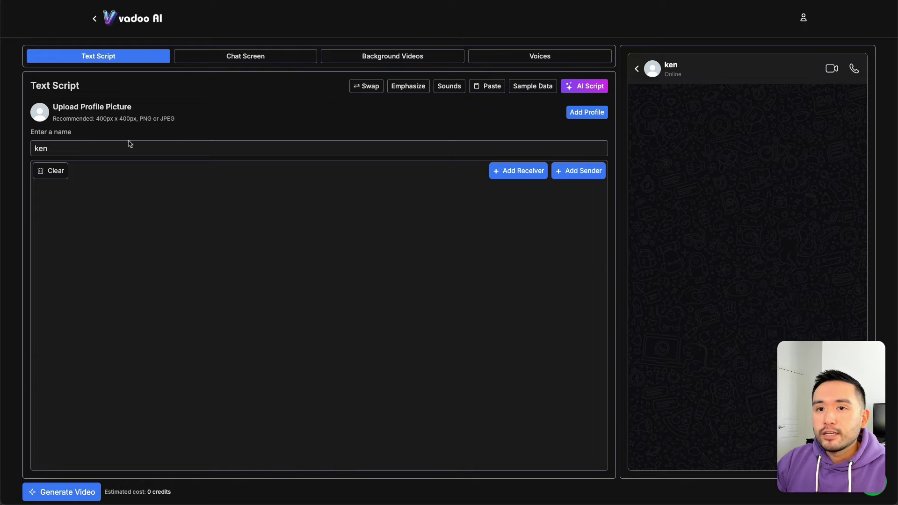
# Step: Name the chat contact Ken and generate an AI Breakup script in English (USA)
pyautogui.doubleClick(64, 148)
pyautogui.write('Ken')
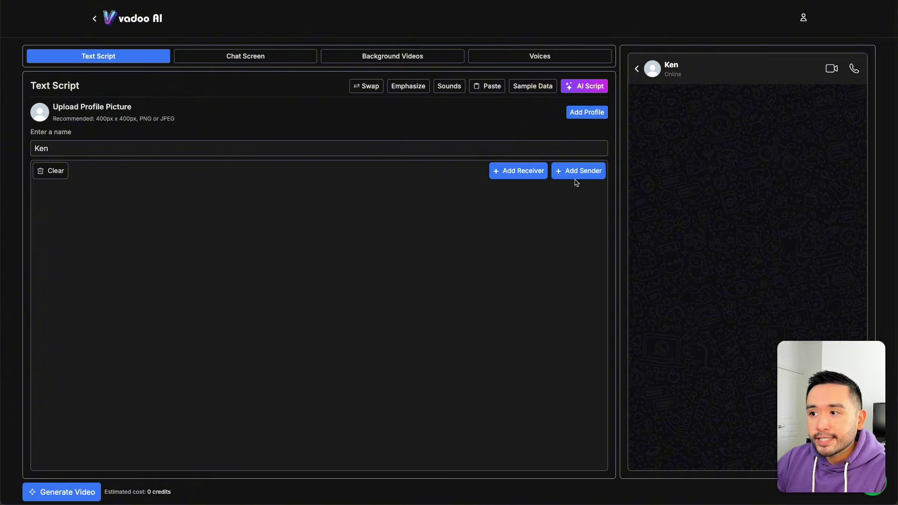
pyautogui.click(584, 86)
pyautogui.click(321, 248)
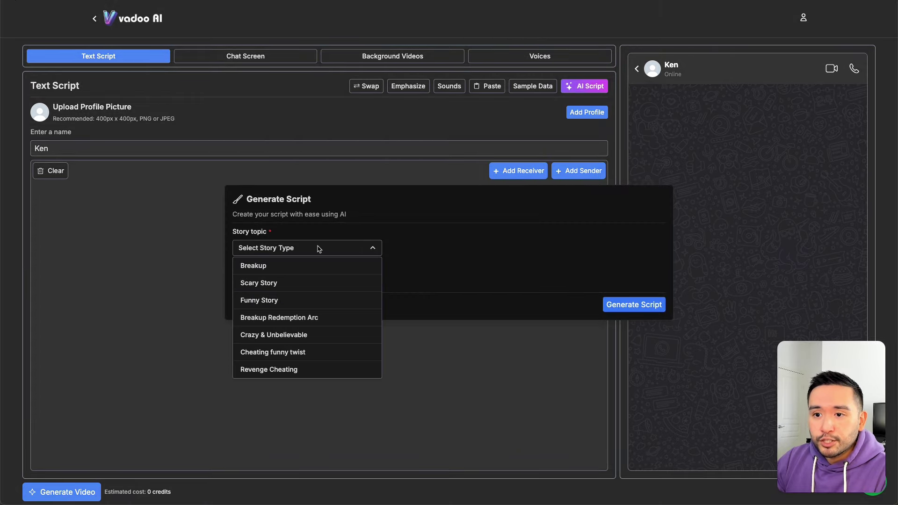
pyautogui.click(318, 270)
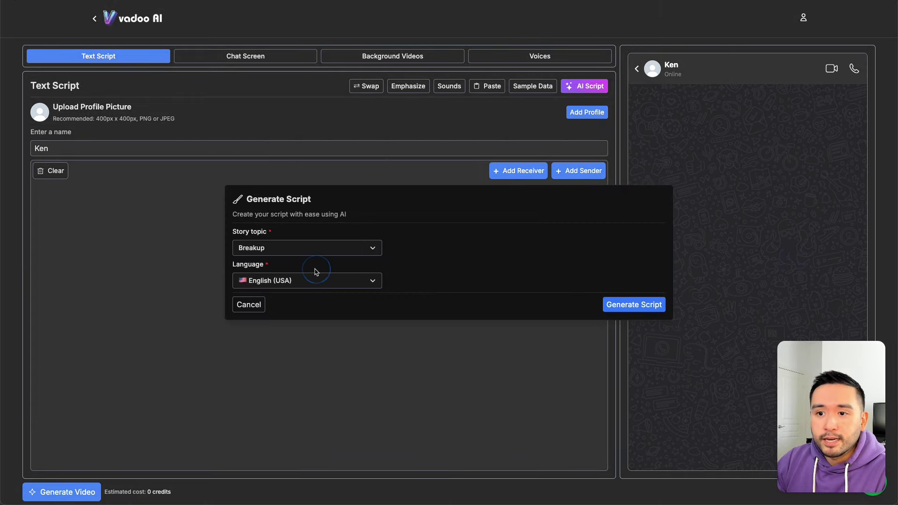
pyautogui.click(615, 311)
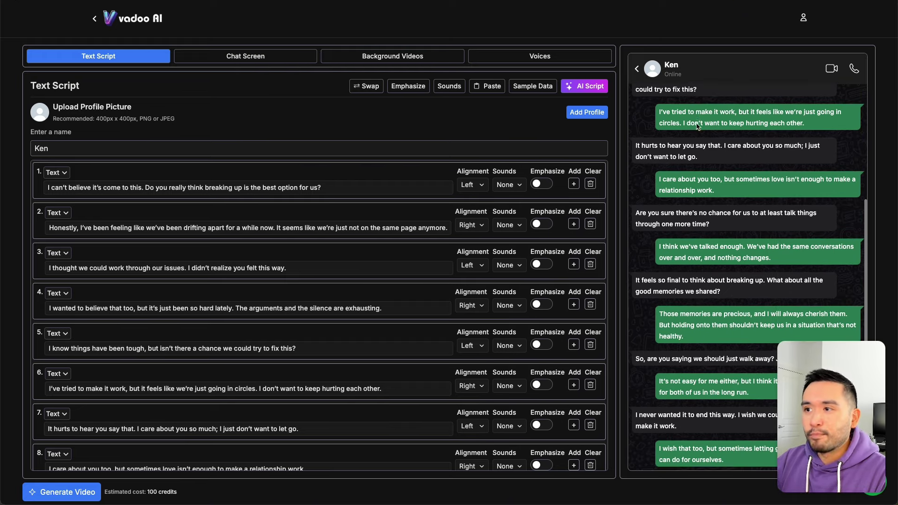
# Step: Load the sample dialogue and try Rizz App and Cantina App types on message 1 before reverting to Text
pyautogui.click(534, 87)
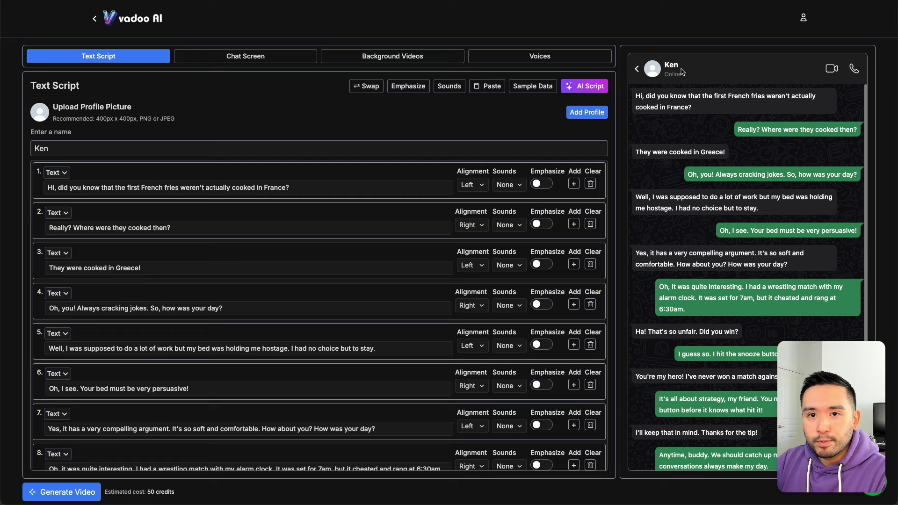
pyautogui.scroll(-1, 69, 173)
pyautogui.scroll(1, 69, 173)
pyautogui.click(65, 173)
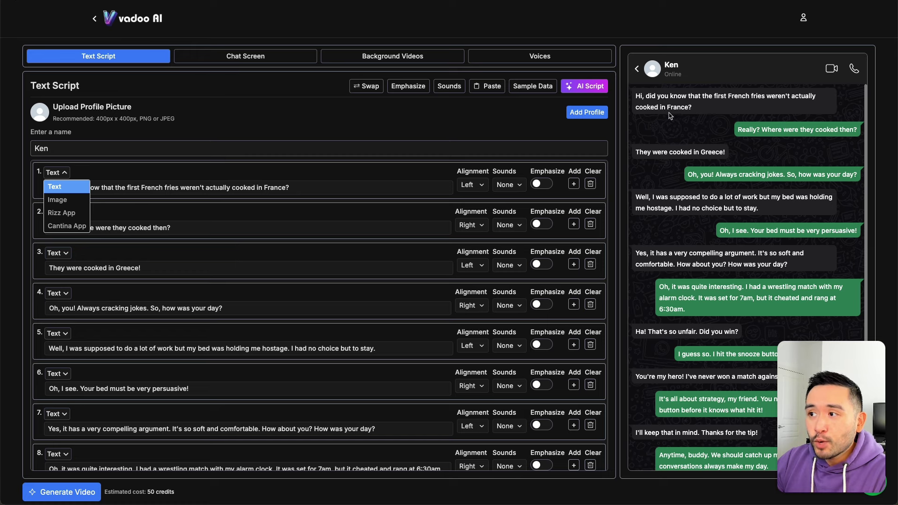
pyautogui.click(74, 213)
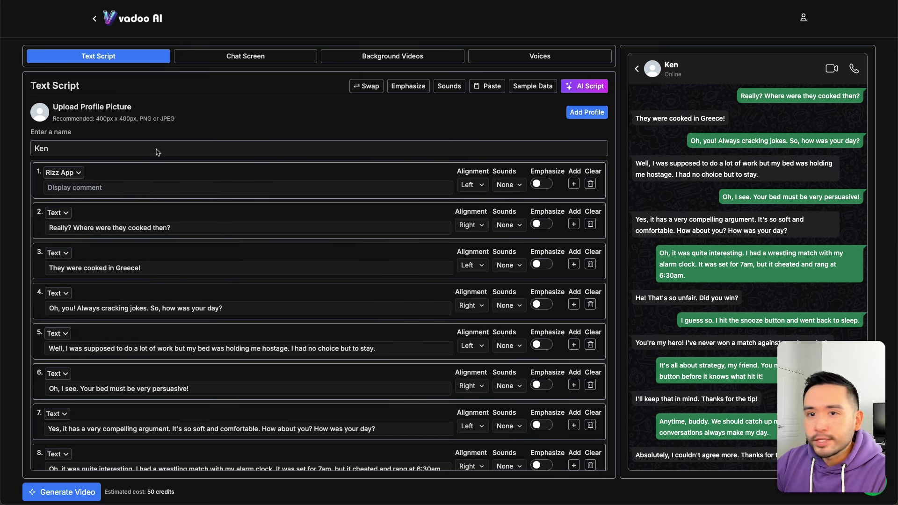
pyautogui.click(80, 174)
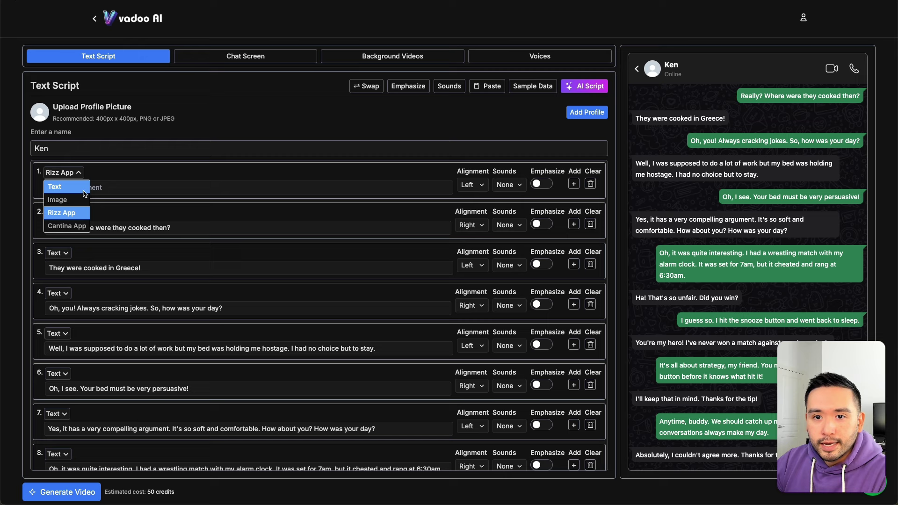
pyautogui.click(78, 229)
pyautogui.click(88, 174)
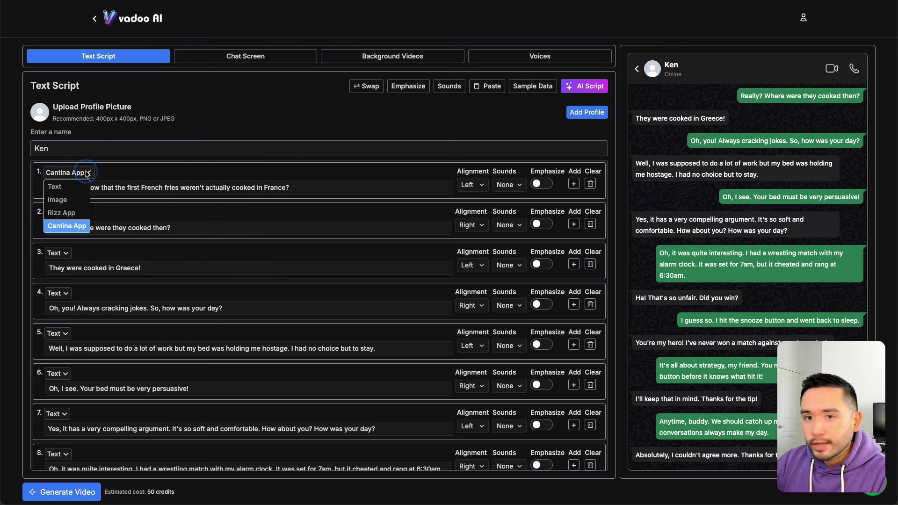
pyautogui.click(63, 186)
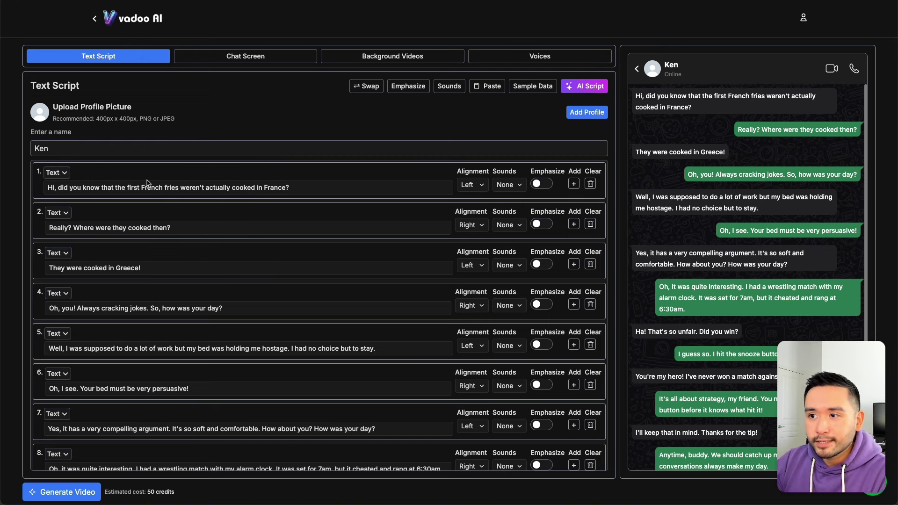
# Step: Give message 1 a Click sound, emphasize all messages, and add then delete an empty row
pyautogui.click(519, 185)
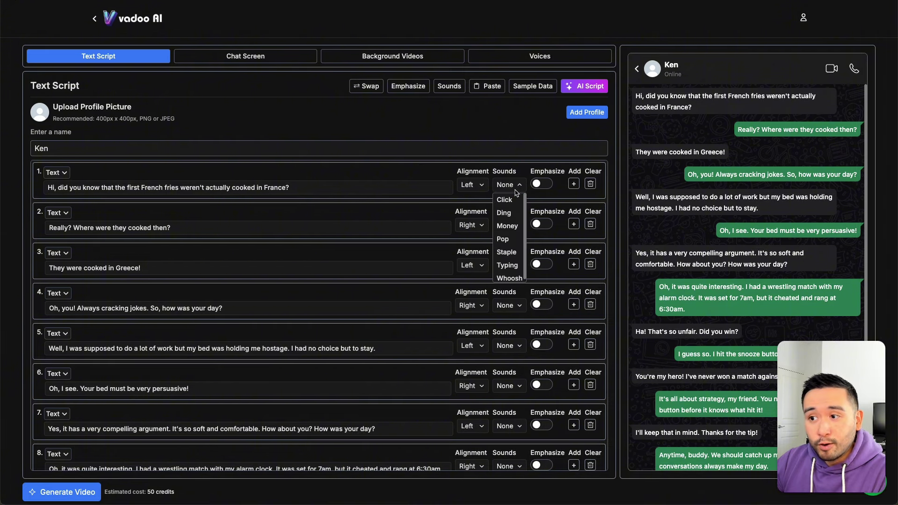
pyautogui.scroll(1, 507, 220)
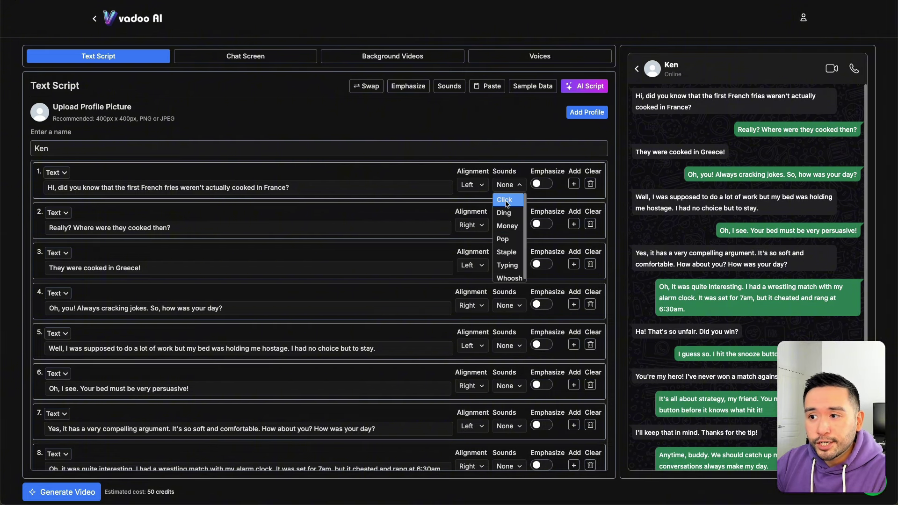
pyautogui.click(506, 202)
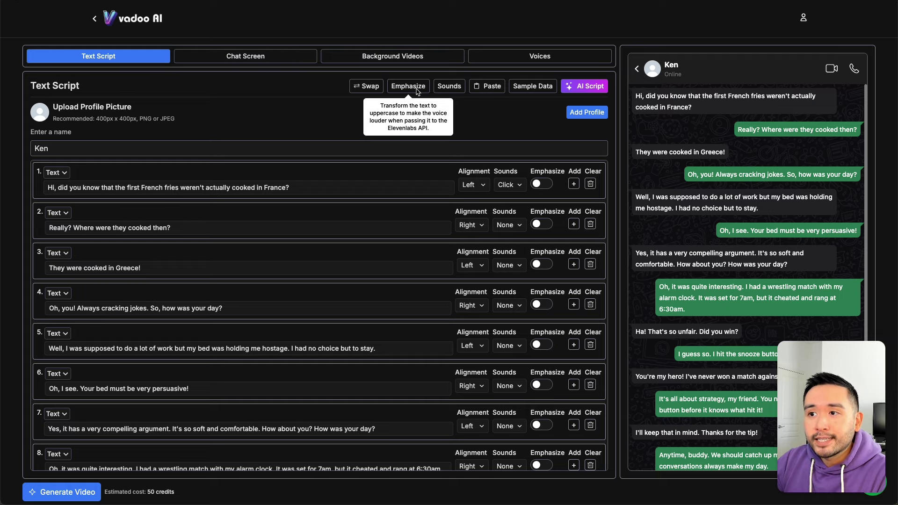
pyautogui.click(417, 91)
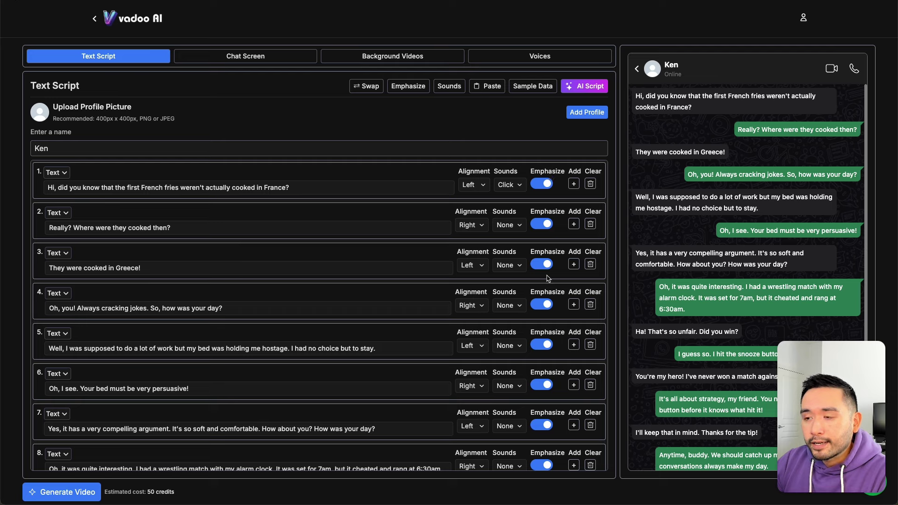
pyautogui.click(574, 183)
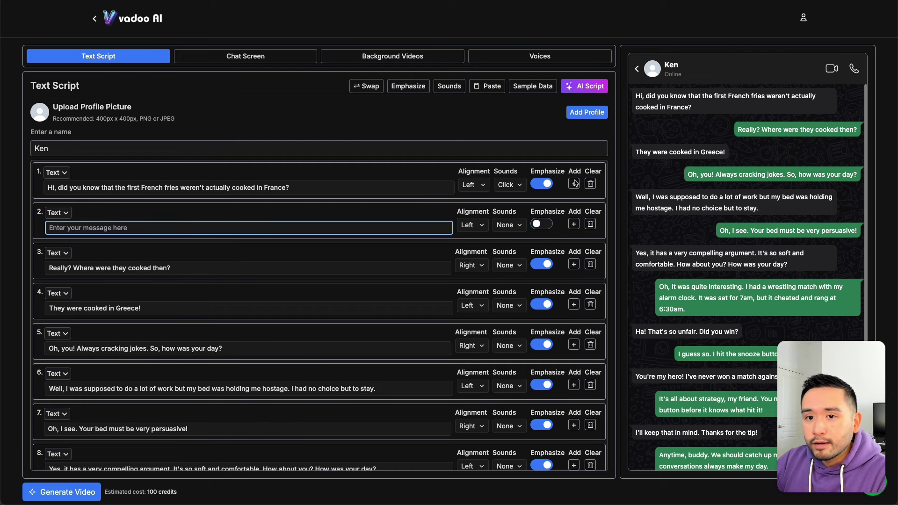
pyautogui.click(590, 225)
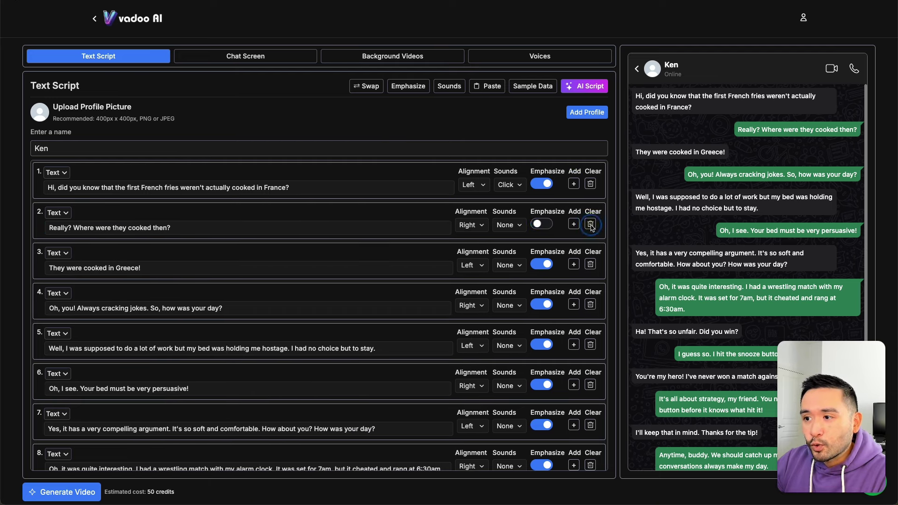
pyautogui.click(267, 59)
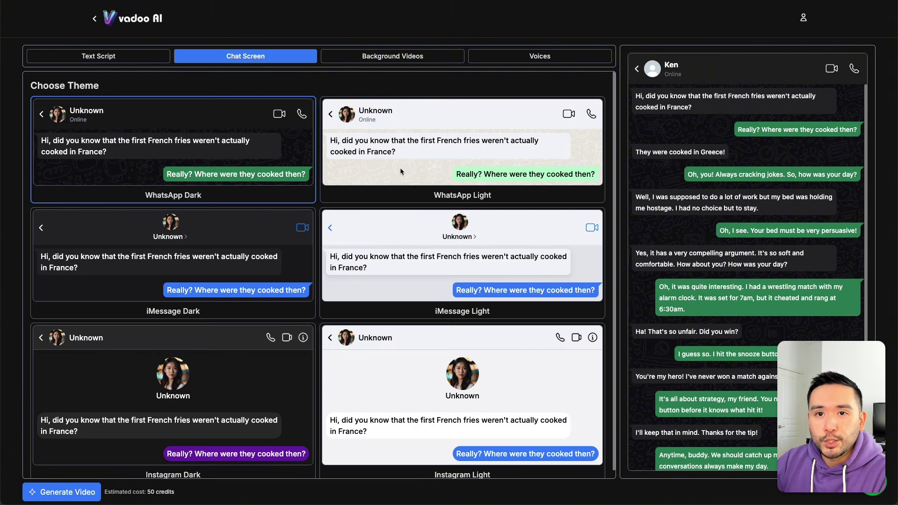
# Step: Apply the Instagram Light theme to the Ken chat
pyautogui.scroll(-1, 401, 172)
pyautogui.click(392, 371)
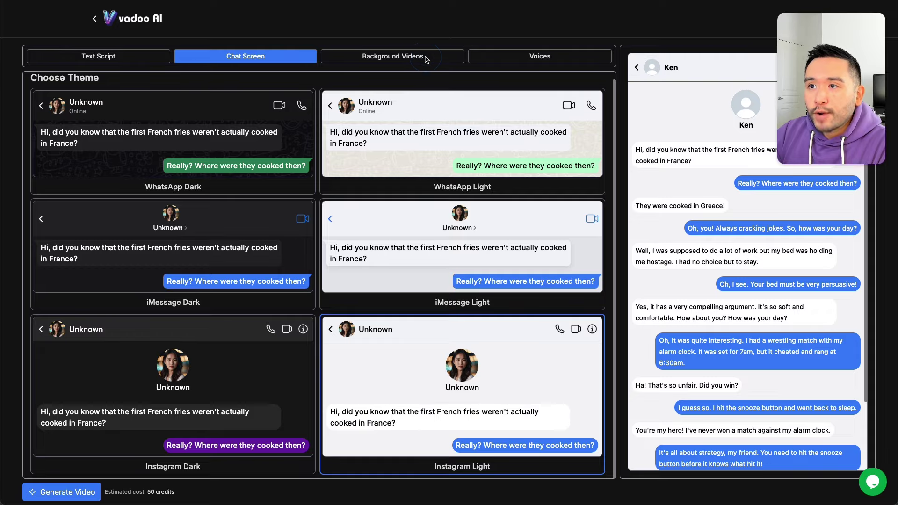
# Step: Choose Minecraft-2 from the background videos as the chat's gameplay clip
pyautogui.click(403, 58)
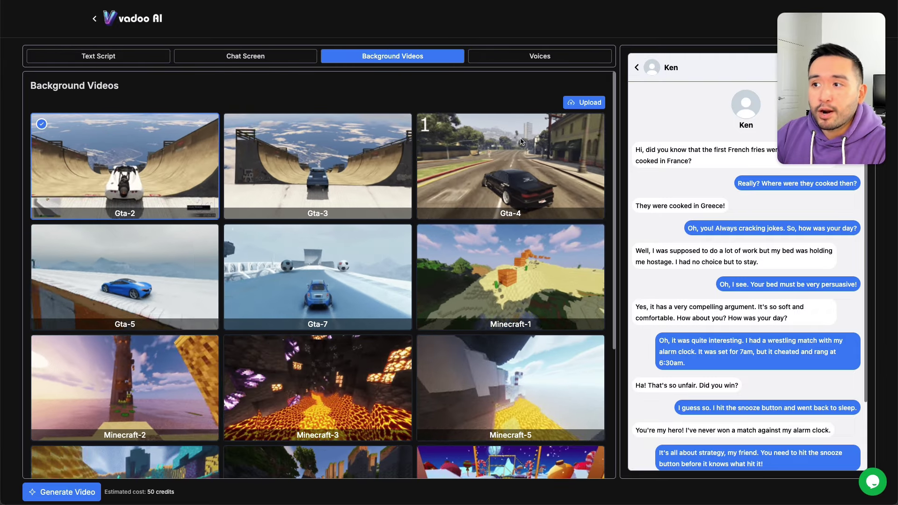
pyautogui.scroll(-4, 86, 149)
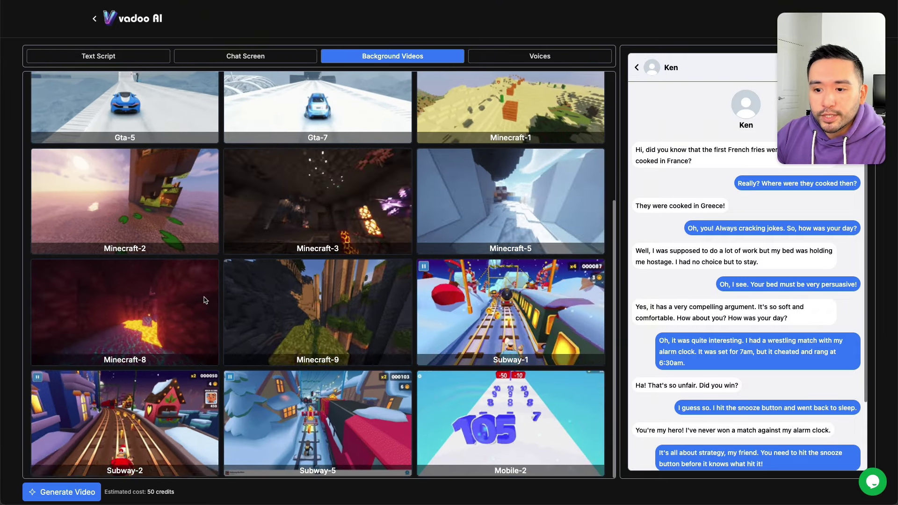
pyautogui.scroll(3, 274, 289)
pyautogui.scroll(1, 273, 289)
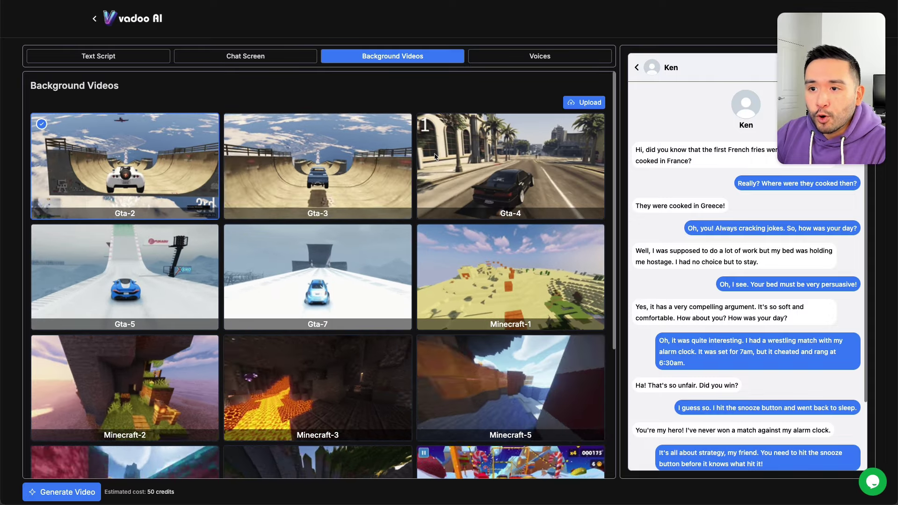
pyautogui.scroll(-4, 435, 157)
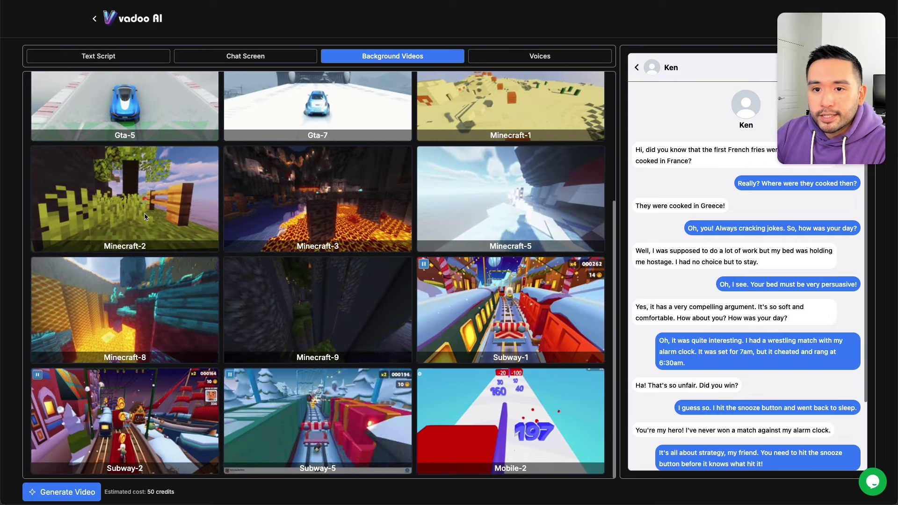
pyautogui.click(135, 202)
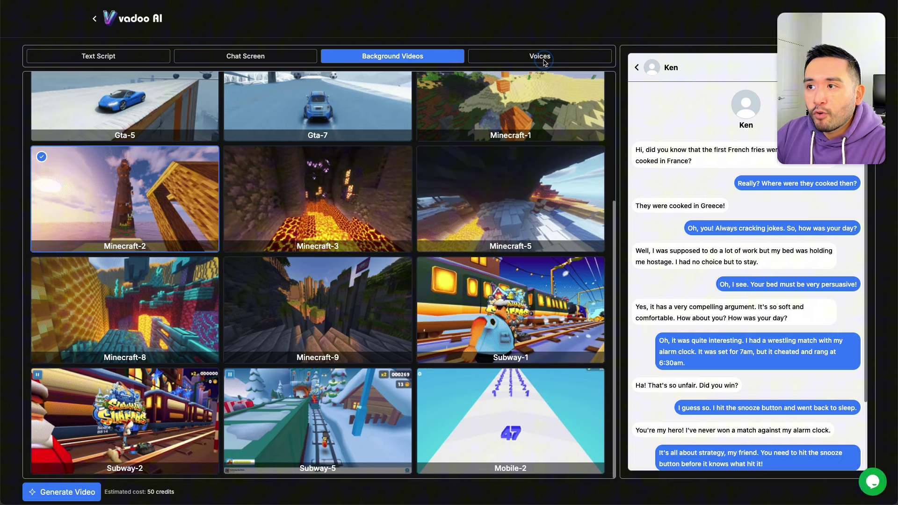
pyautogui.click(544, 61)
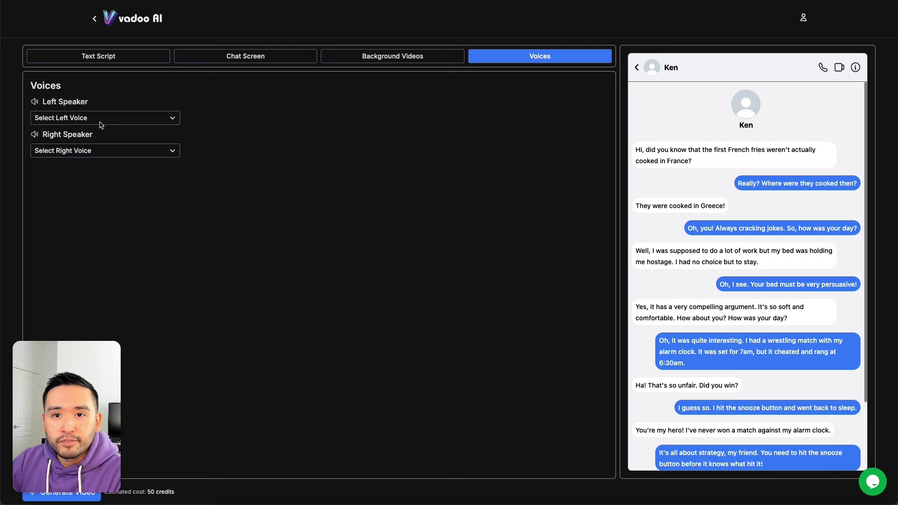
# Step: Choose Onyx as the left voice and Domi as the right voice, submitting each
pyautogui.click(116, 118)
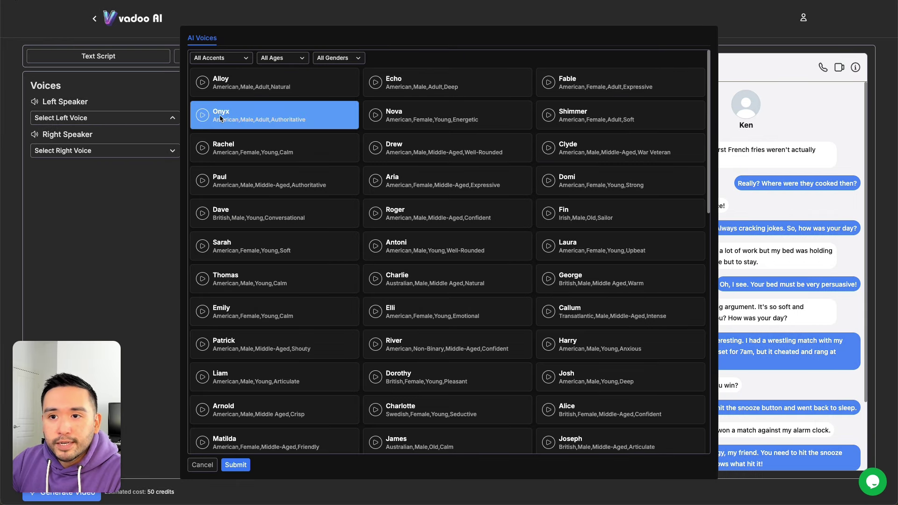
pyautogui.click(246, 117)
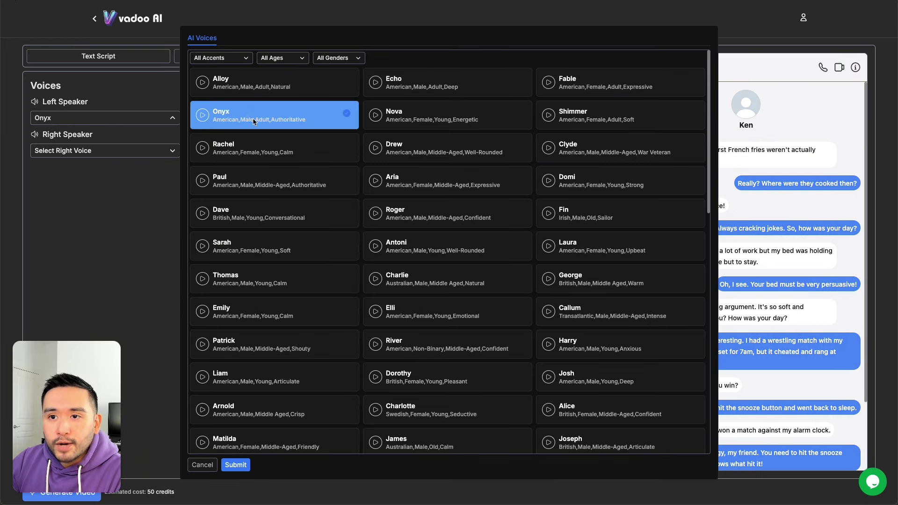
pyautogui.click(244, 466)
pyautogui.click(75, 152)
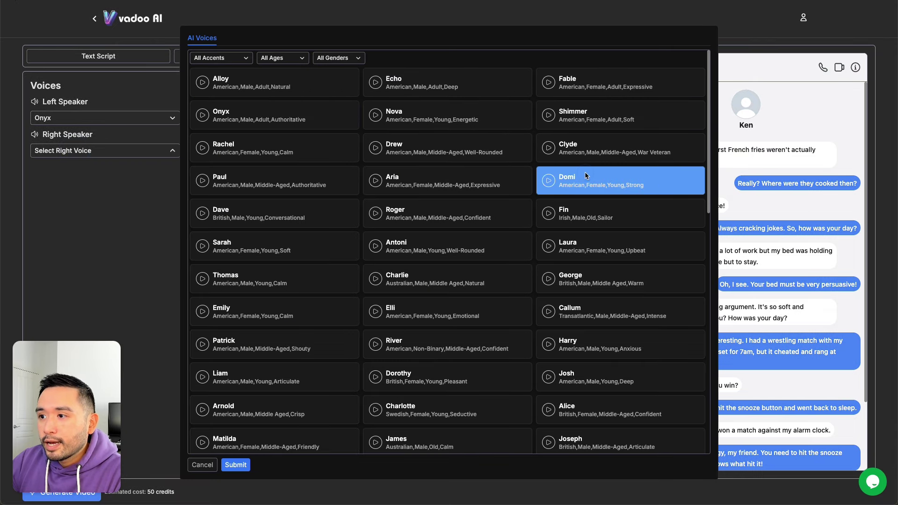
pyautogui.click(586, 175)
pyautogui.click(236, 466)
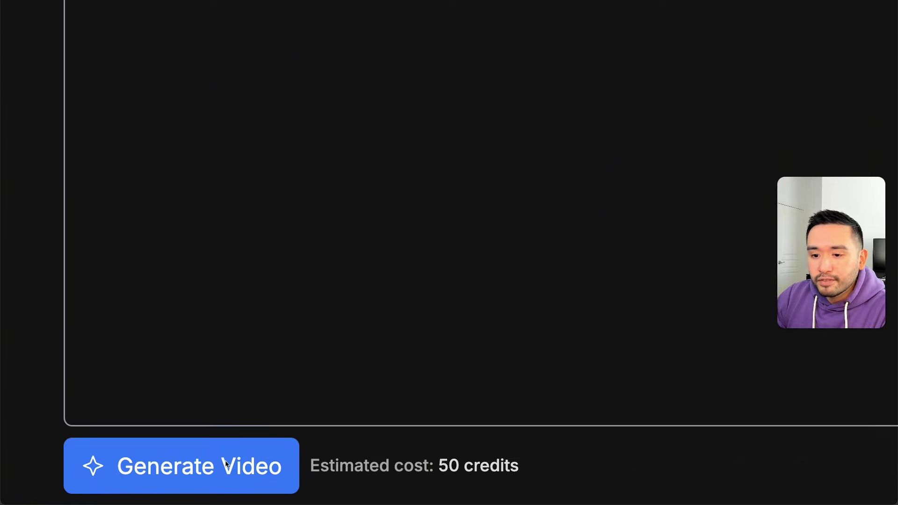
# Step: Generate the chat video, play its preview, and pause it at 0:13
pyautogui.click(220, 465)
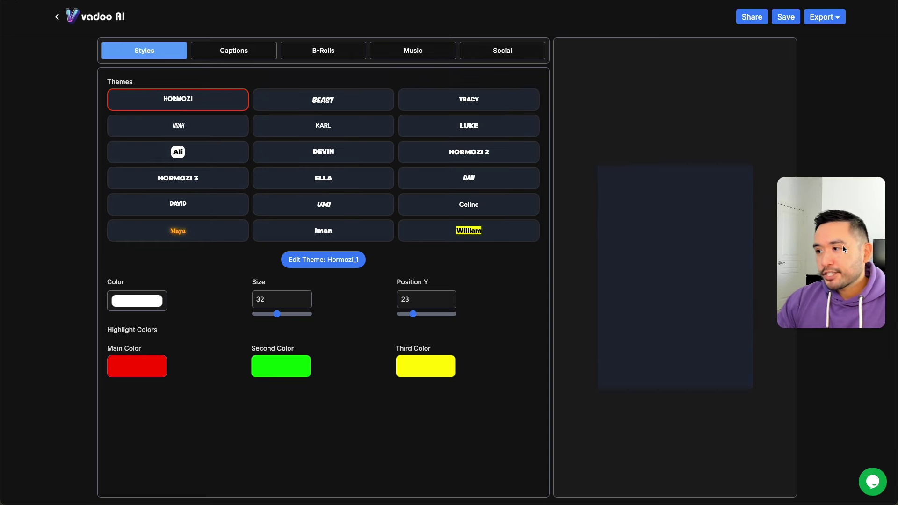
pyautogui.moveTo(843, 245); pyautogui.dragTo(832, 411)
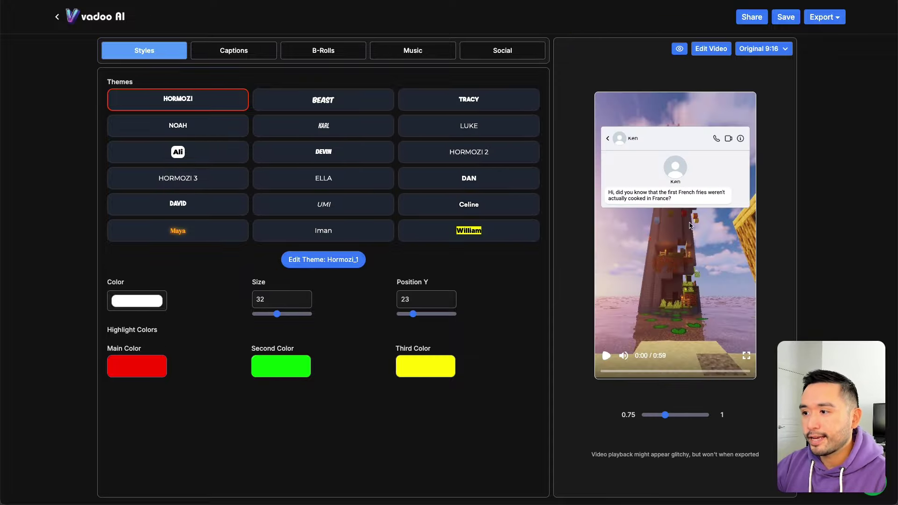
pyautogui.click(606, 357)
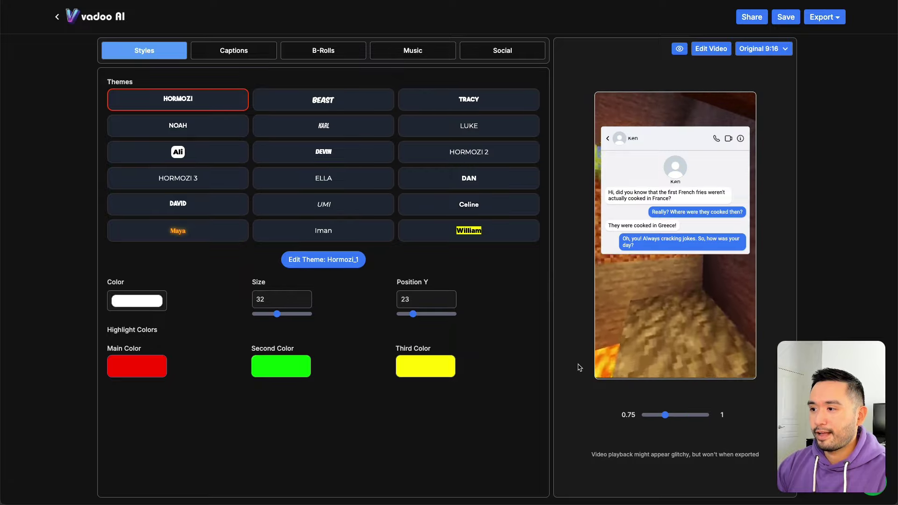
pyautogui.moveTo(626, 359)
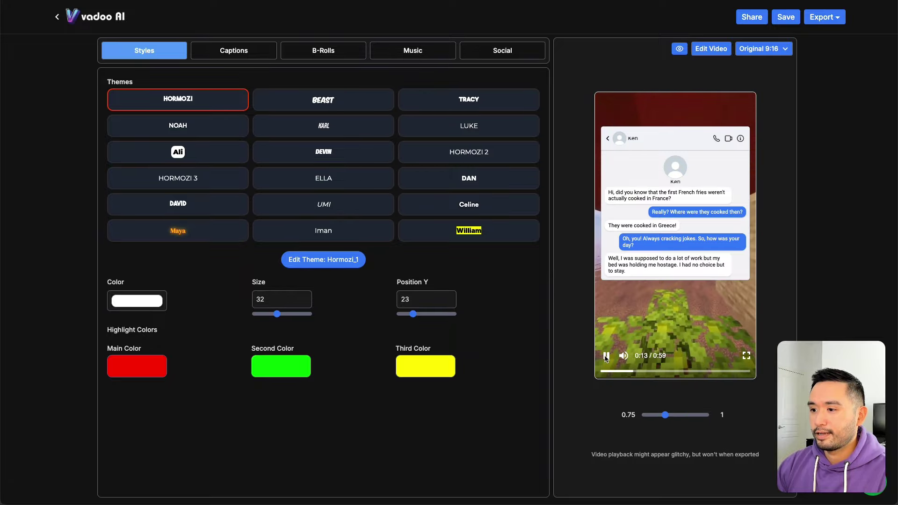
pyautogui.click(631, 213)
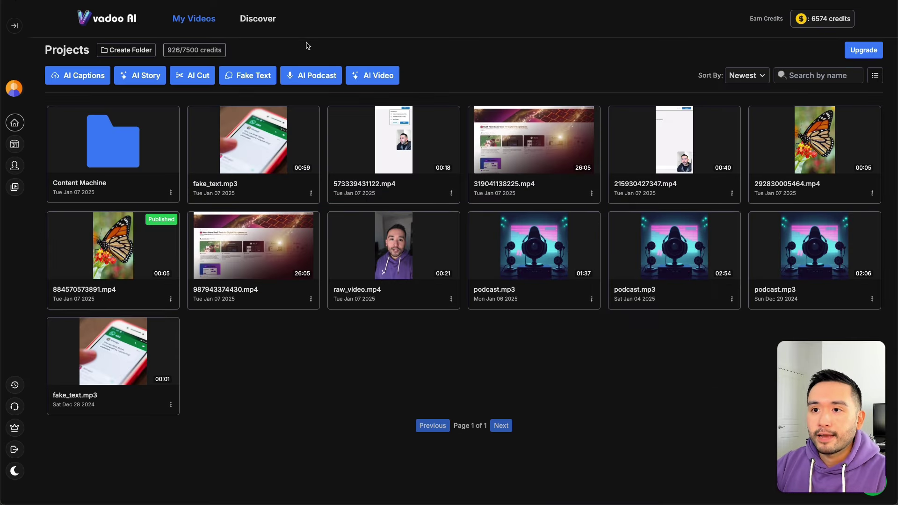
# Step: Open AI Podcast, browse PDF Upload and Plain Text, settle on Page URL, and copy the blog URL
pyautogui.click(310, 81)
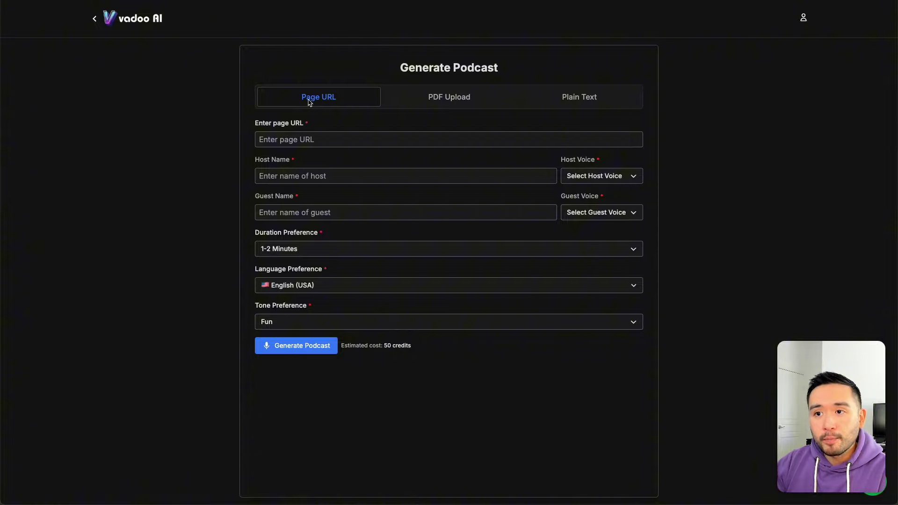
pyautogui.click(442, 97)
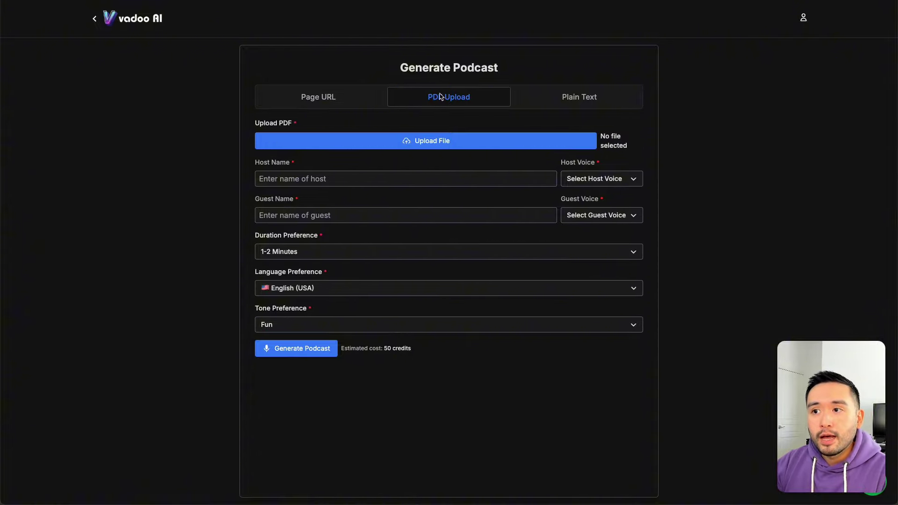
pyautogui.click(577, 98)
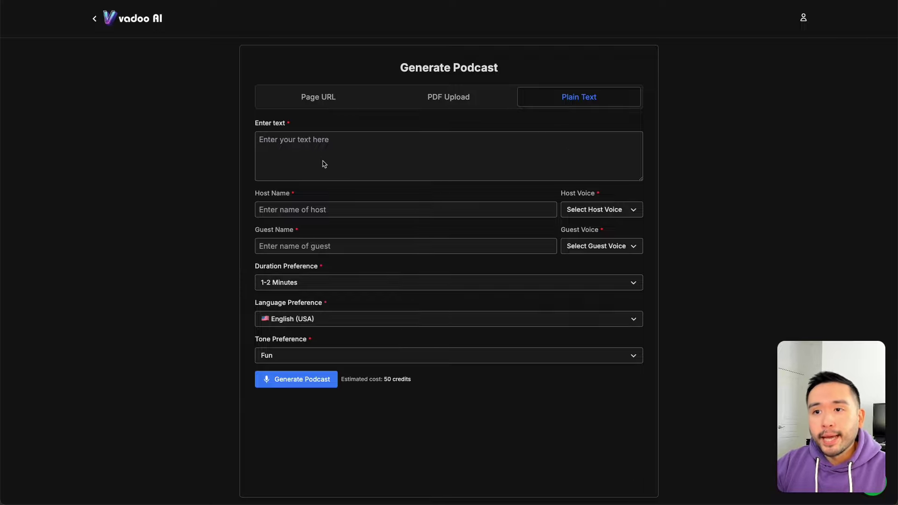
pyautogui.click(308, 99)
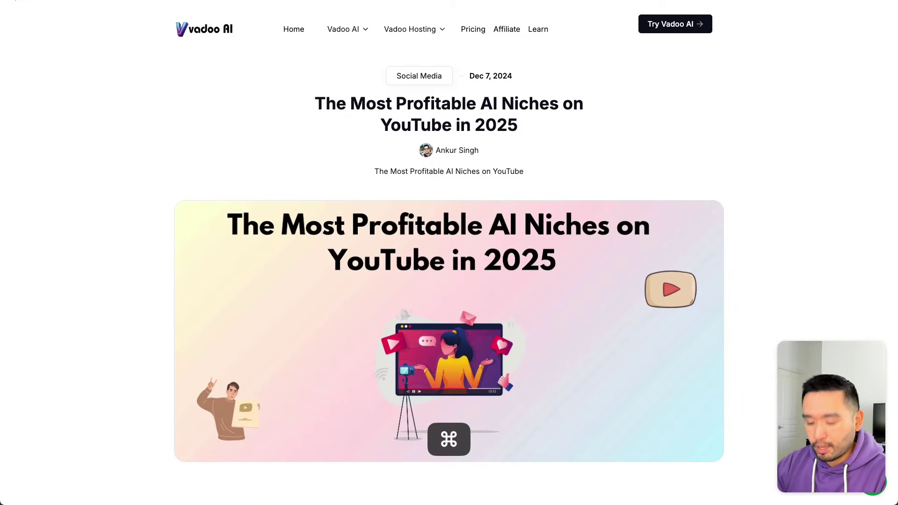
pyautogui.press('super+c')
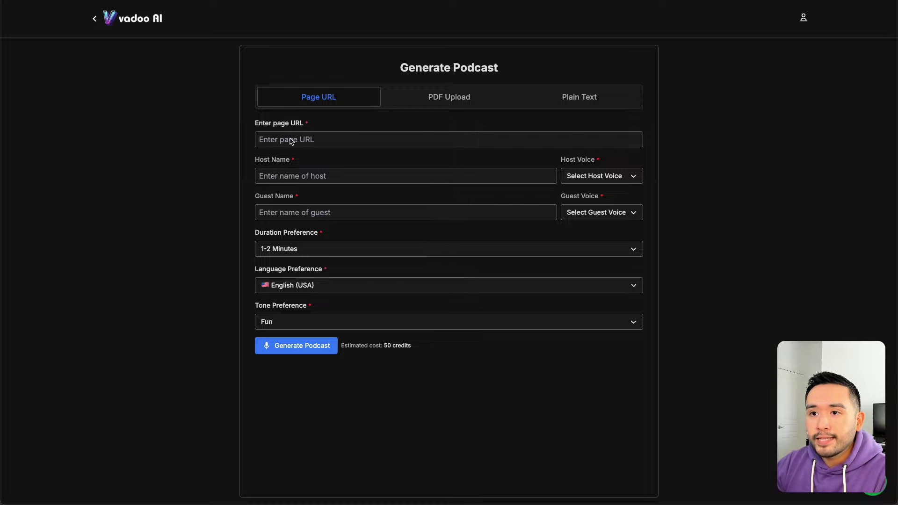
# Step: Paste the blog post URL as the source and set host John with the Drew voice
pyautogui.click(291, 141)
pyautogui.press('super+v')
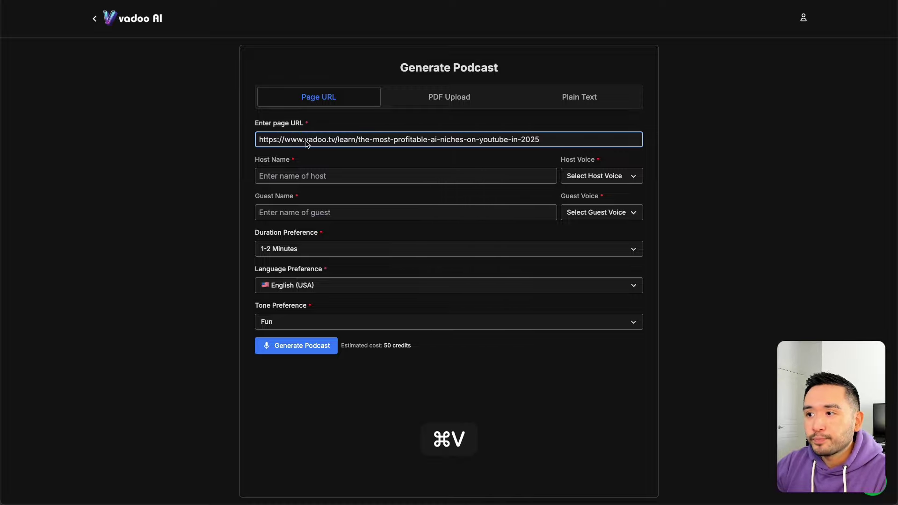
pyautogui.click(288, 180)
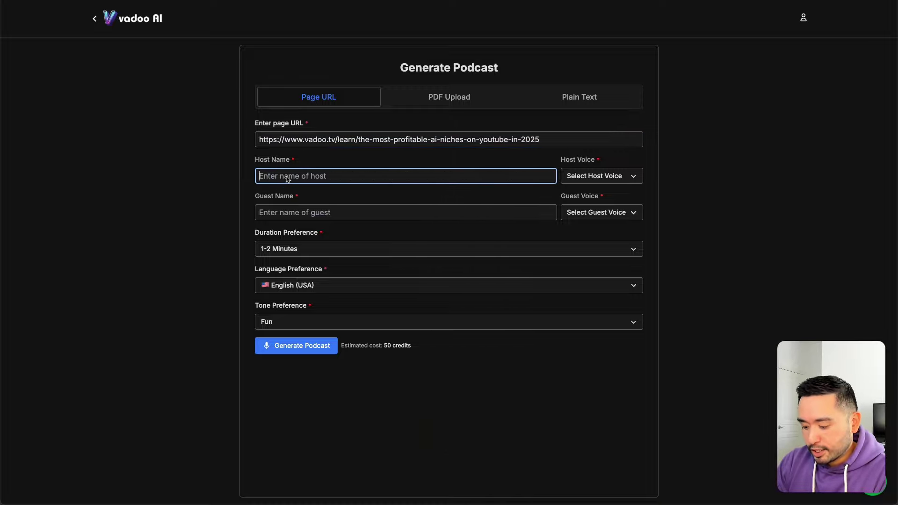
pyautogui.write('John')
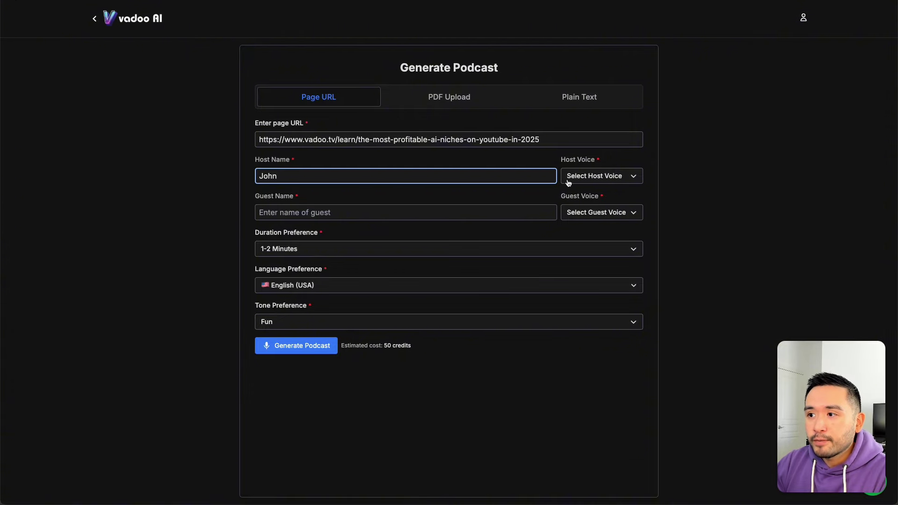
pyautogui.click(594, 175)
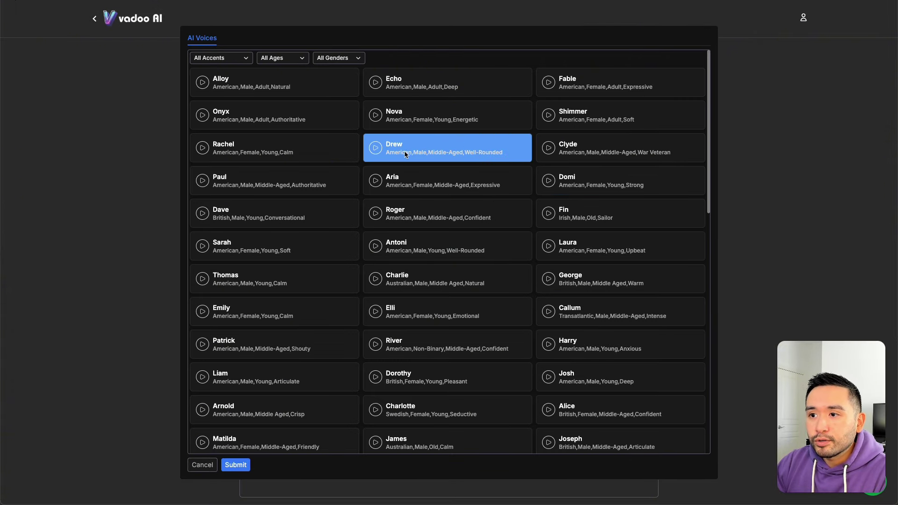
pyautogui.click(399, 151)
pyautogui.click(236, 465)
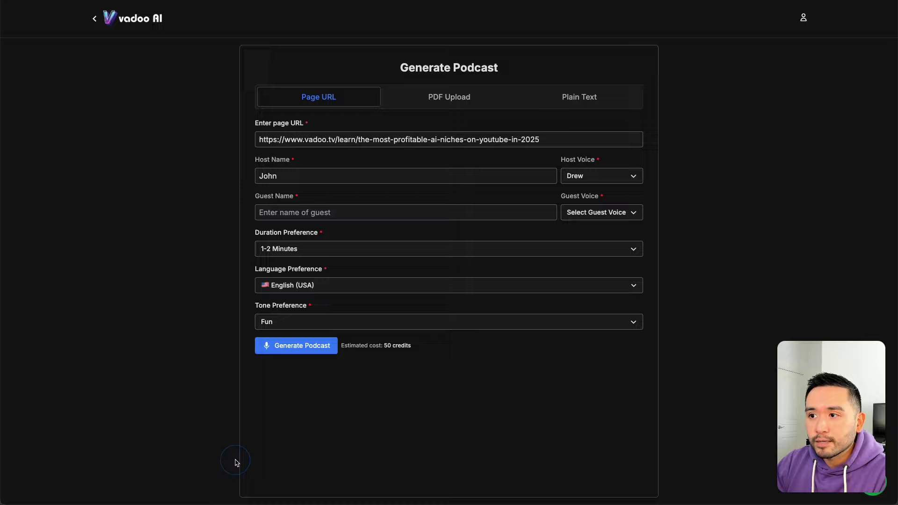
# Step: Add guest Jenny with the Alice voice
pyautogui.click(330, 214)
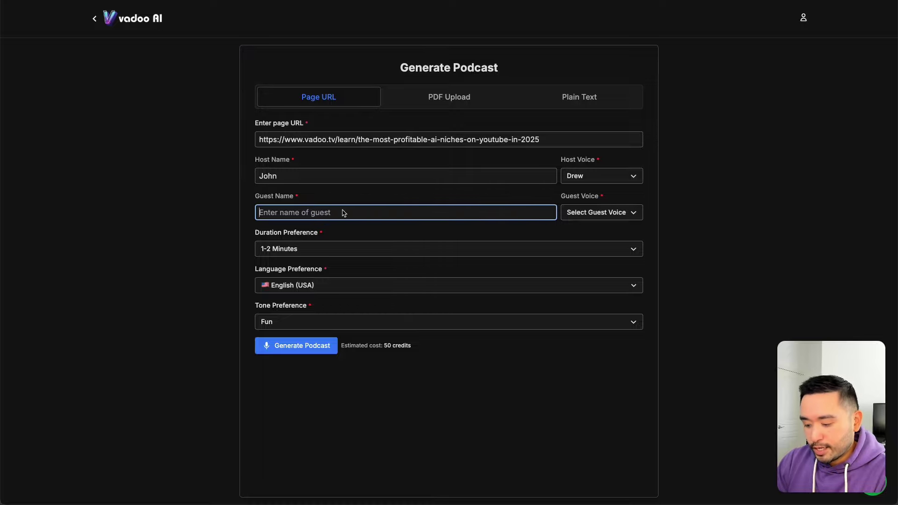
pyautogui.write('Jenny')
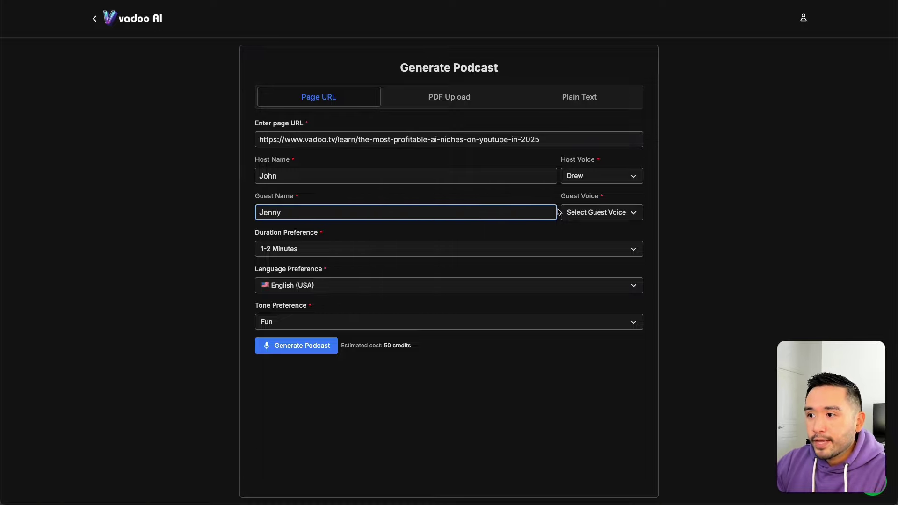
pyautogui.click(578, 216)
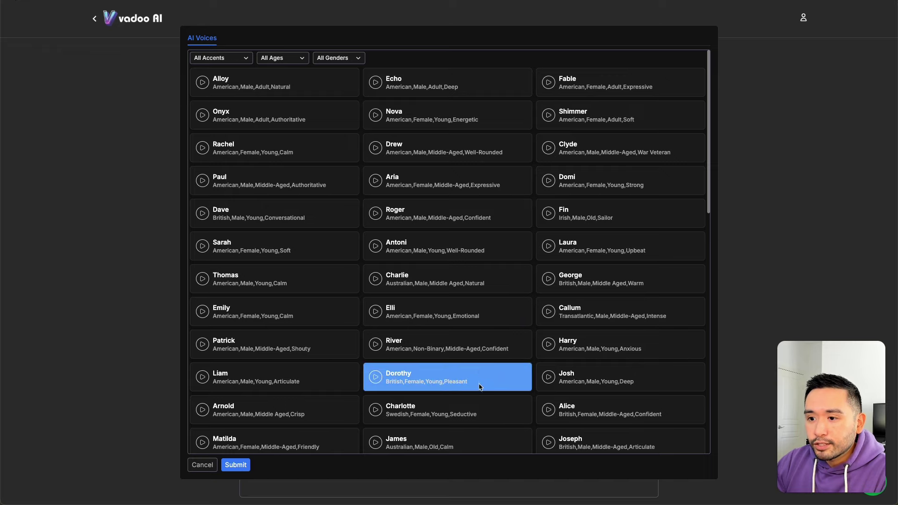
pyautogui.click(608, 408)
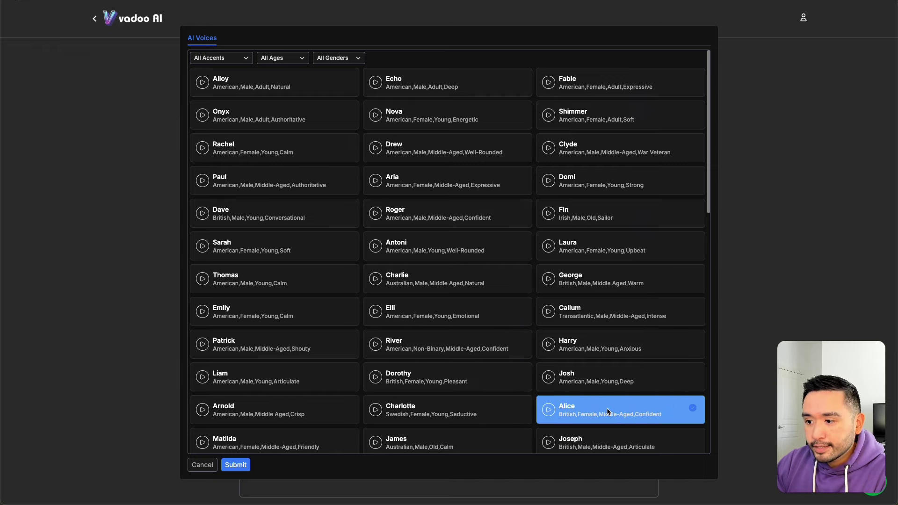
pyautogui.click(235, 465)
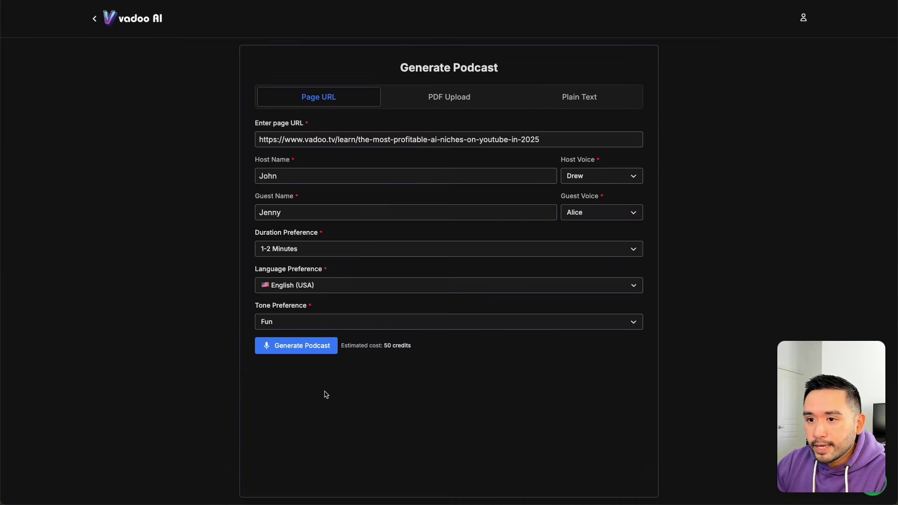
# Step: Keep 1-2 Minutes length, English (USA) language and Fun tone, then generate the podcast script
pyautogui.click(284, 251)
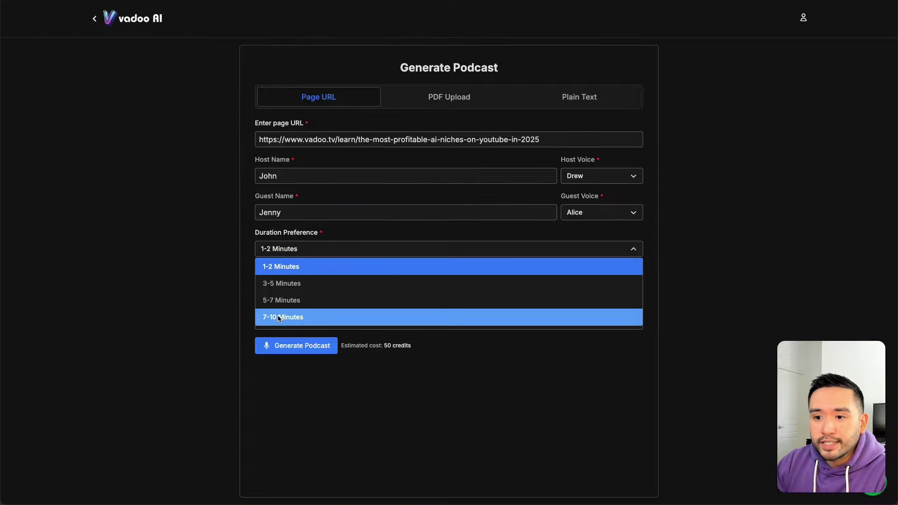
pyautogui.click(283, 268)
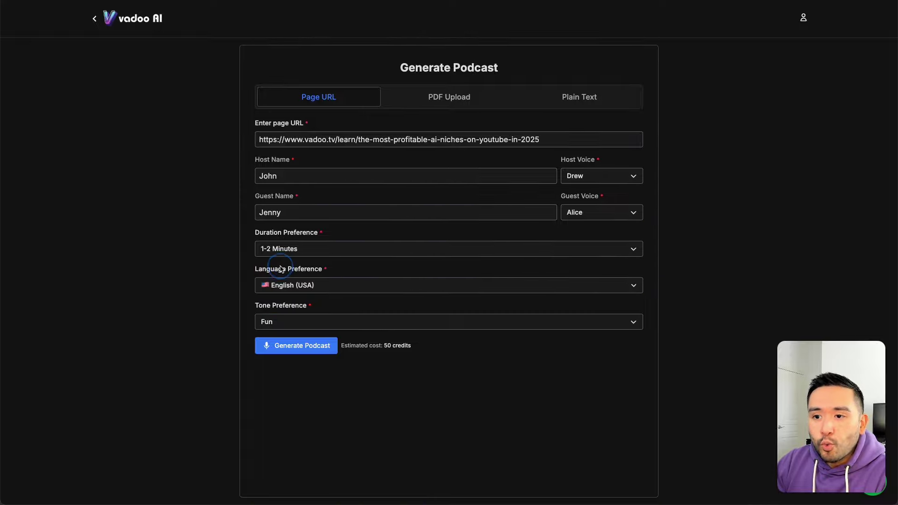
pyautogui.click(310, 289)
pyautogui.click(206, 469)
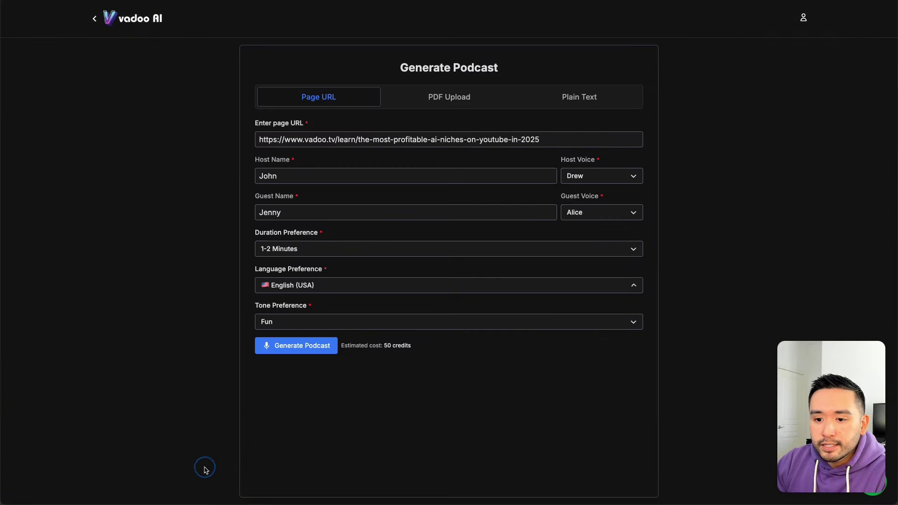
pyautogui.click(282, 324)
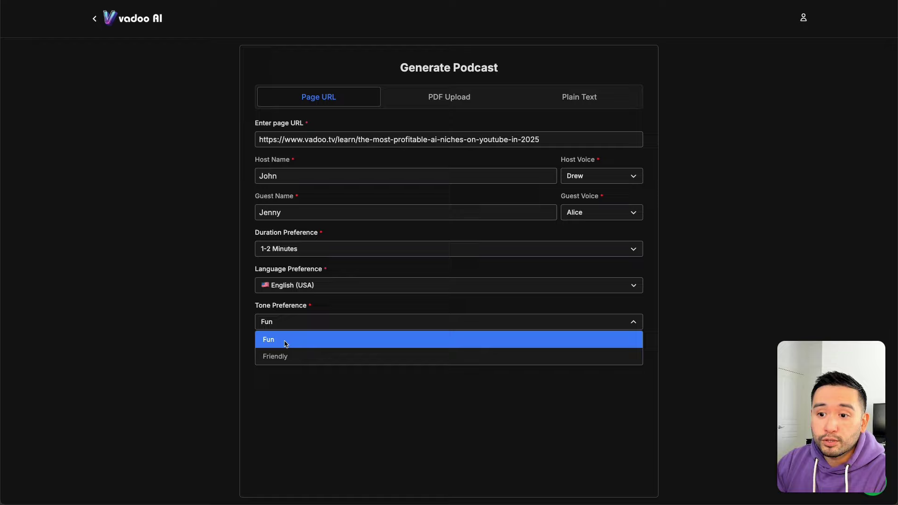
pyautogui.click(285, 343)
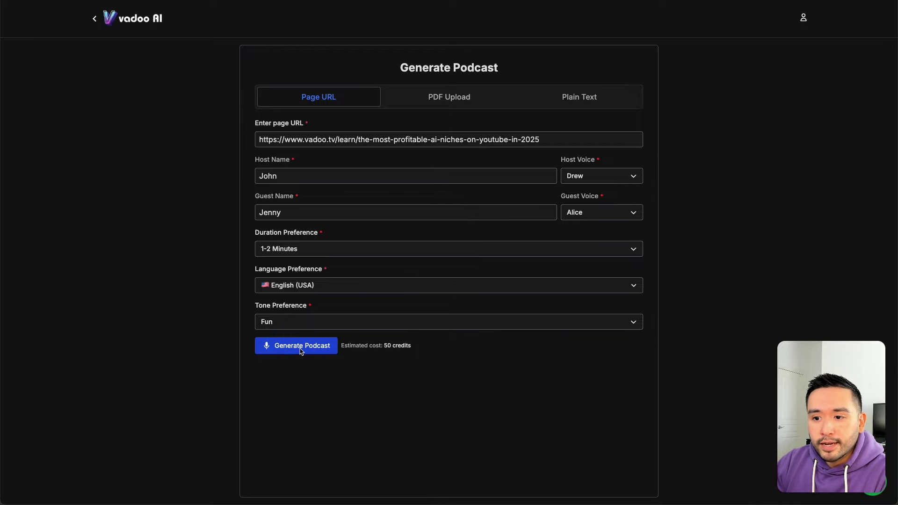
pyautogui.click(300, 349)
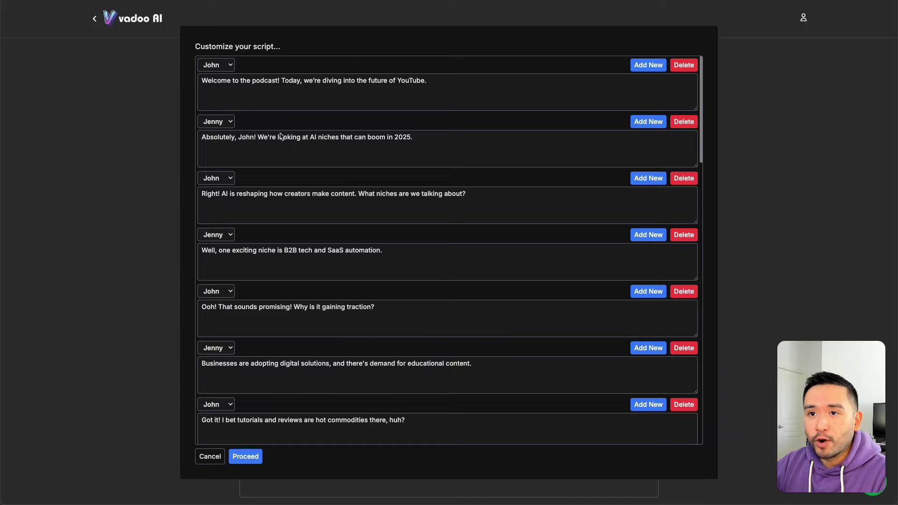
# Step: Review the John and Jenny script lines and proceed to generate the podcast audio
pyautogui.moveTo(244, 80); pyautogui.dragTo(407, 82)
pyautogui.moveTo(325, 138); pyautogui.dragTo(370, 164)
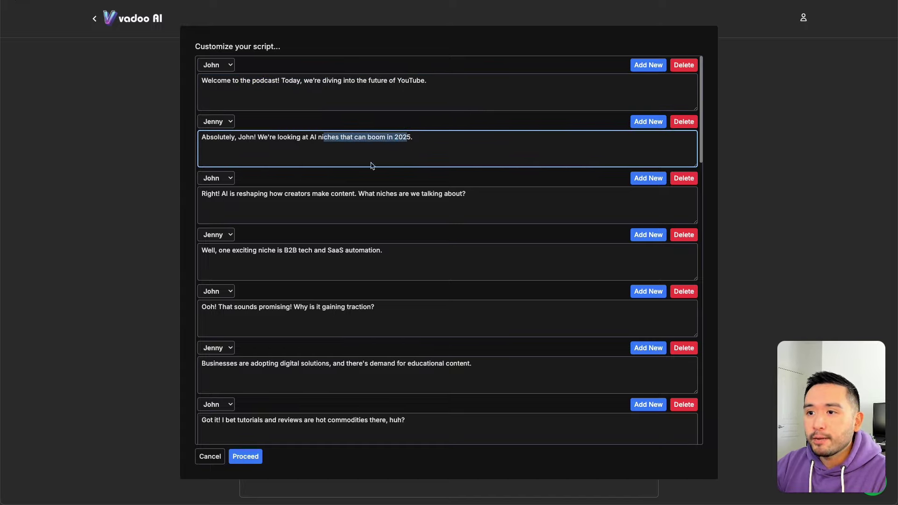
pyautogui.scroll(-2, 356, 168)
pyautogui.scroll(2, 356, 168)
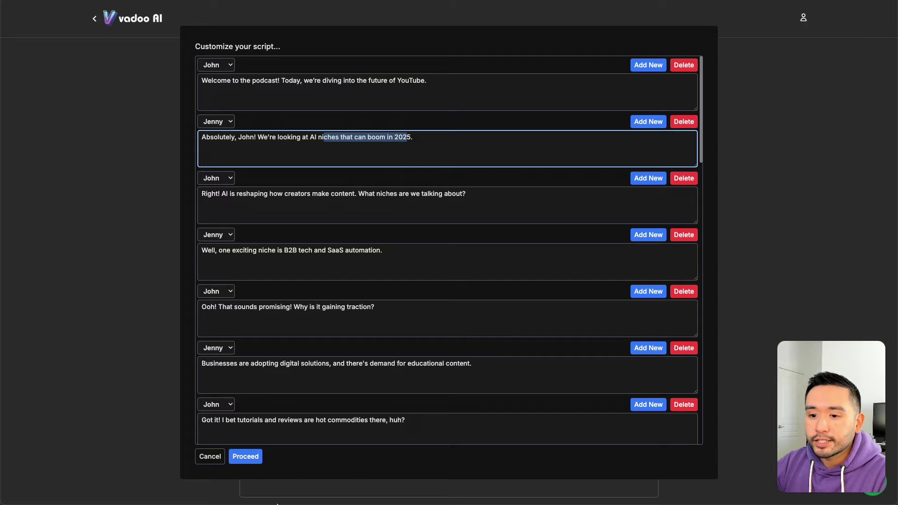
pyautogui.click(251, 459)
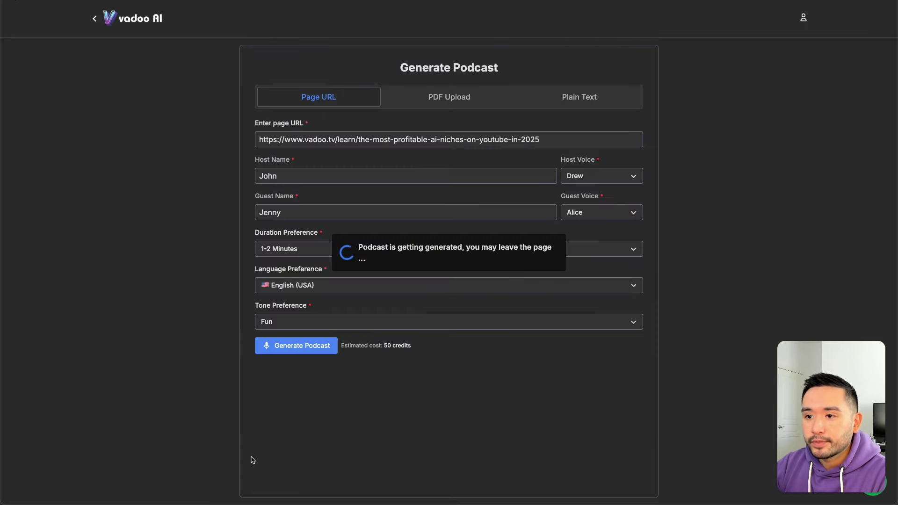
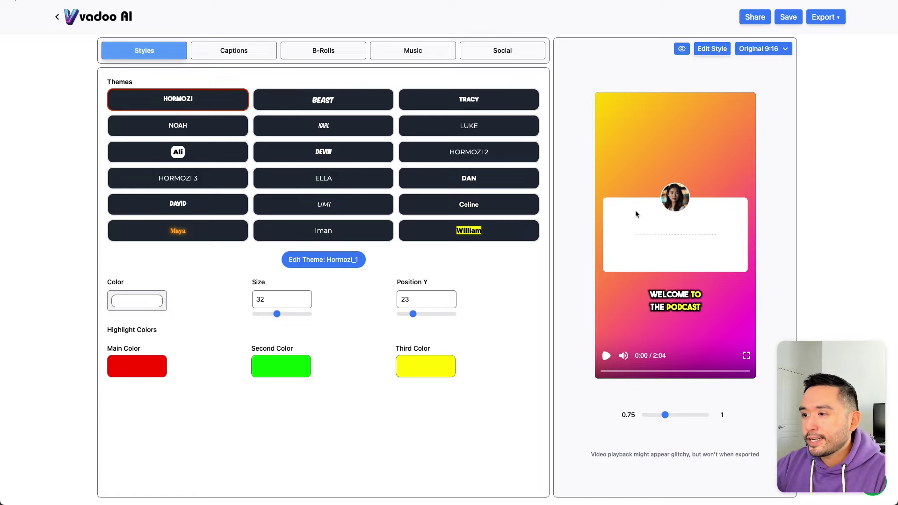
# Step: Play and pause the captioned podcast preview, then bring up the podcast template editor
pyautogui.click(607, 356)
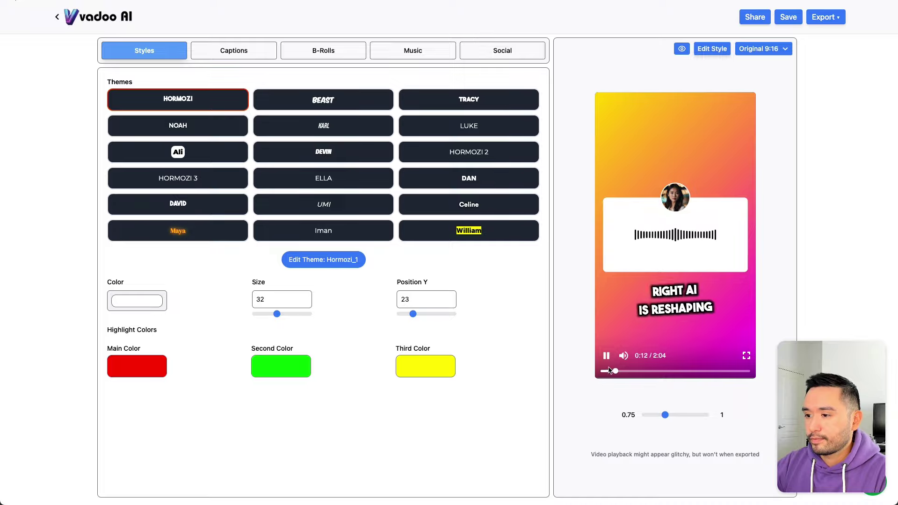
pyautogui.click(607, 356)
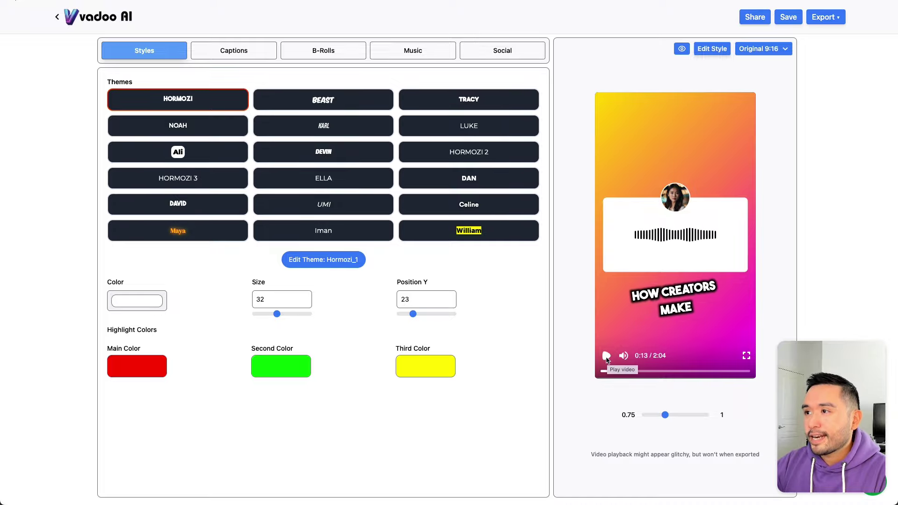
pyautogui.click(712, 49)
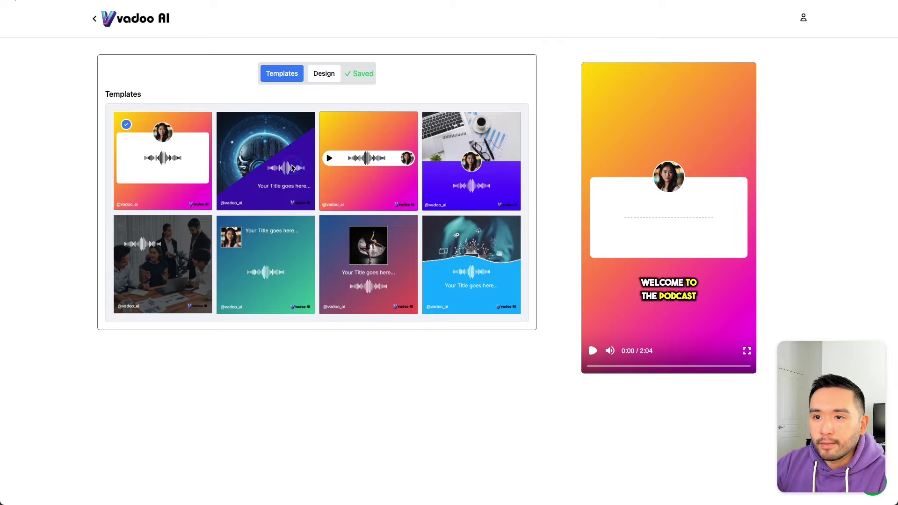
# Step: Set the design title to 'The Most Profitable AI Niches on YouTube in 2025'
pyautogui.click(328, 76)
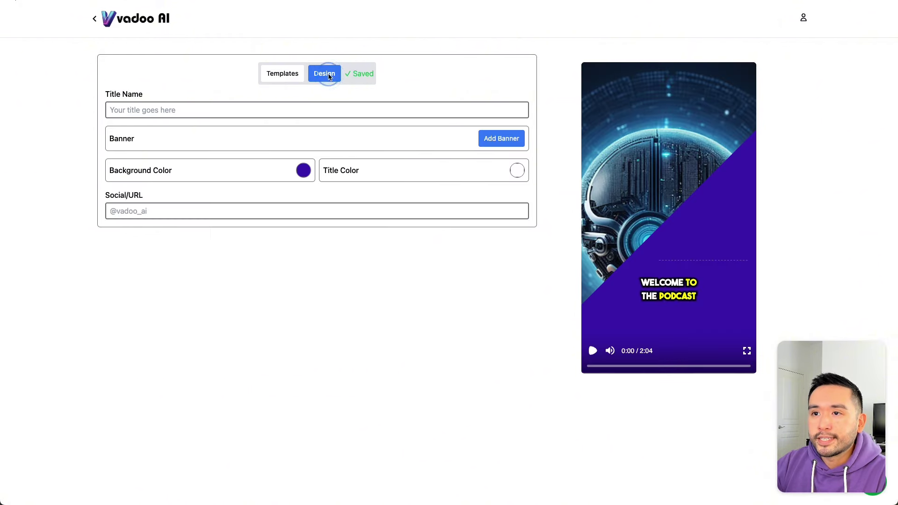
pyautogui.click(236, 94)
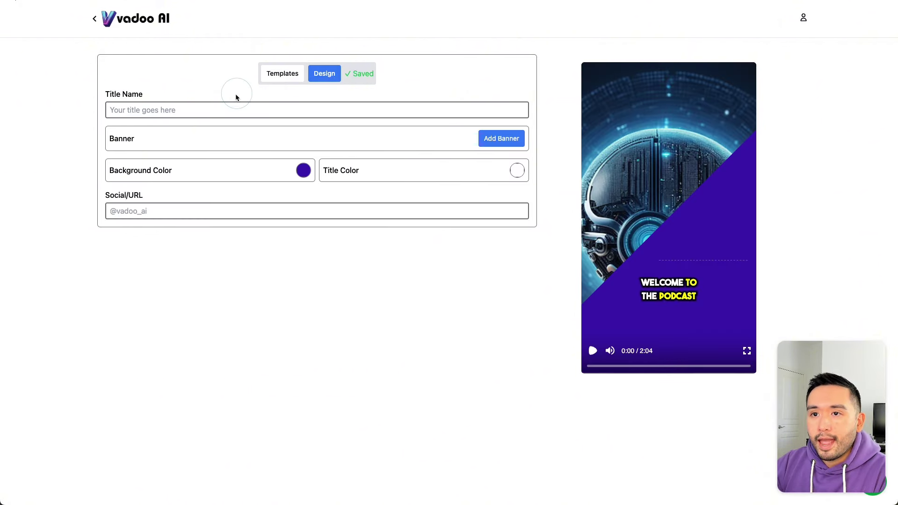
pyautogui.click(157, 109)
pyautogui.write('The Most Profitable AI Niches on YouTube in 2025')
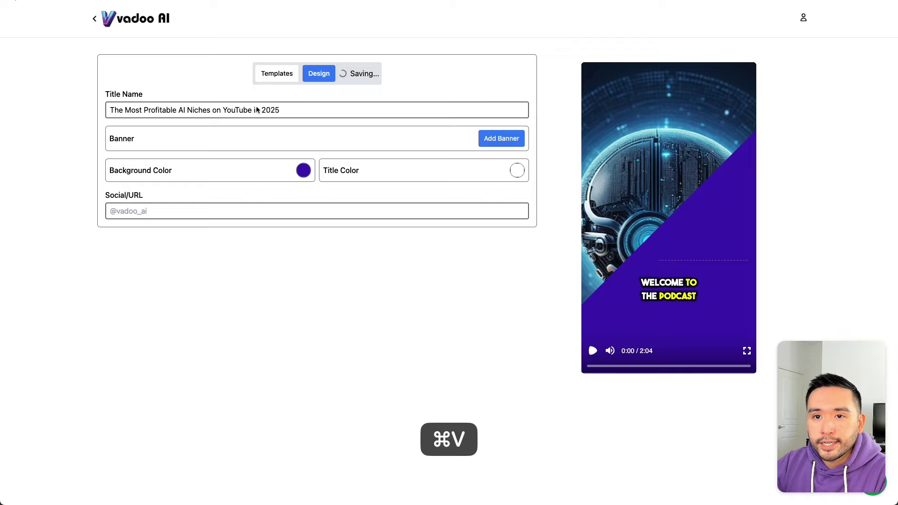
# Step: Add a banner by searching Free Images for 'money' and applying the banknote photo
pyautogui.click(484, 139)
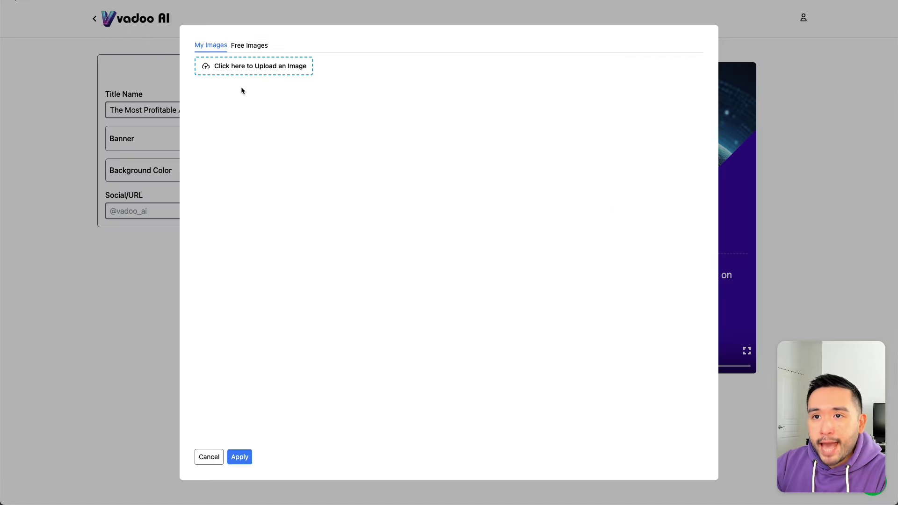
pyautogui.click(238, 46)
pyautogui.click(240, 64)
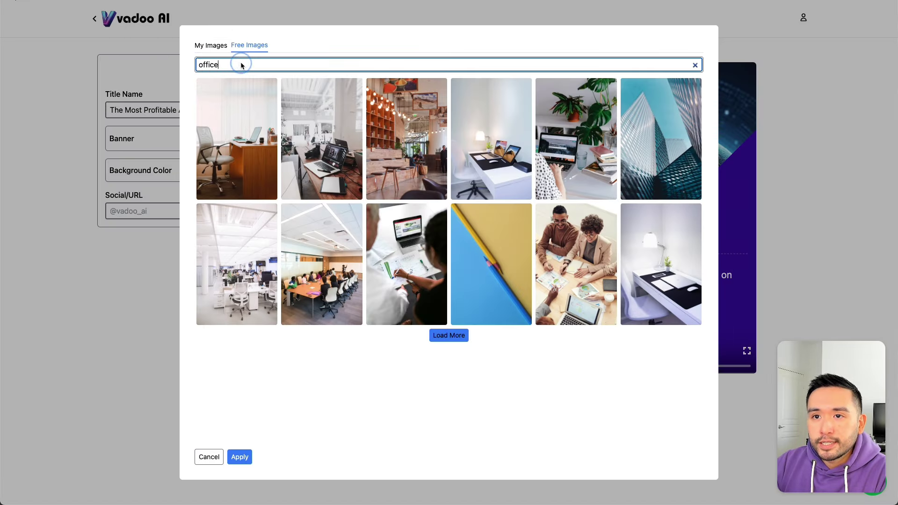
pyautogui.press('super+a')
pyautogui.write('The Most Profitable AI Niches on YouTube in 2025')
pyautogui.click(281, 65)
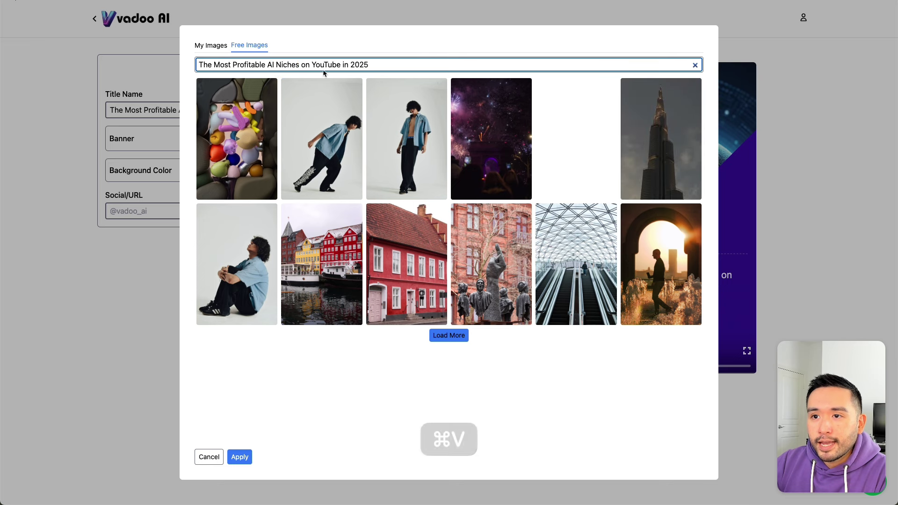
pyautogui.tripleClick(270, 65)
pyautogui.write('money')
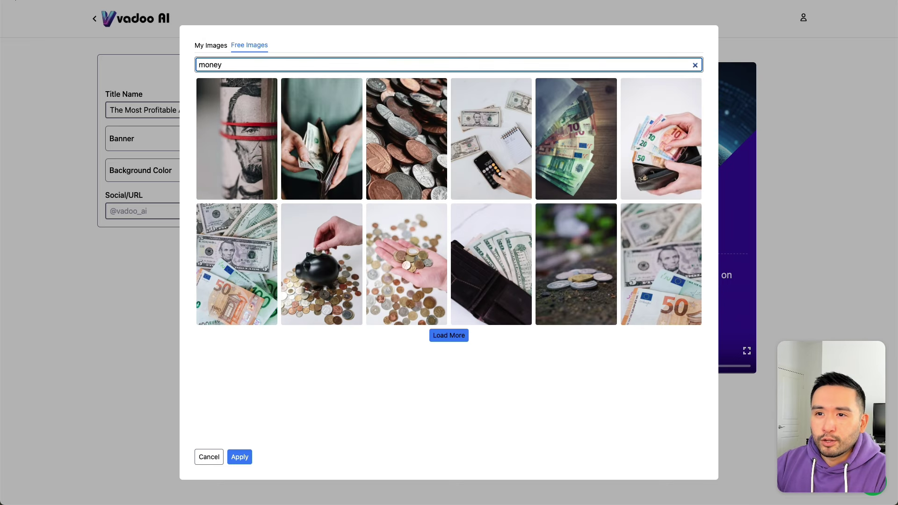
pyautogui.click(236, 248)
pyautogui.click(240, 456)
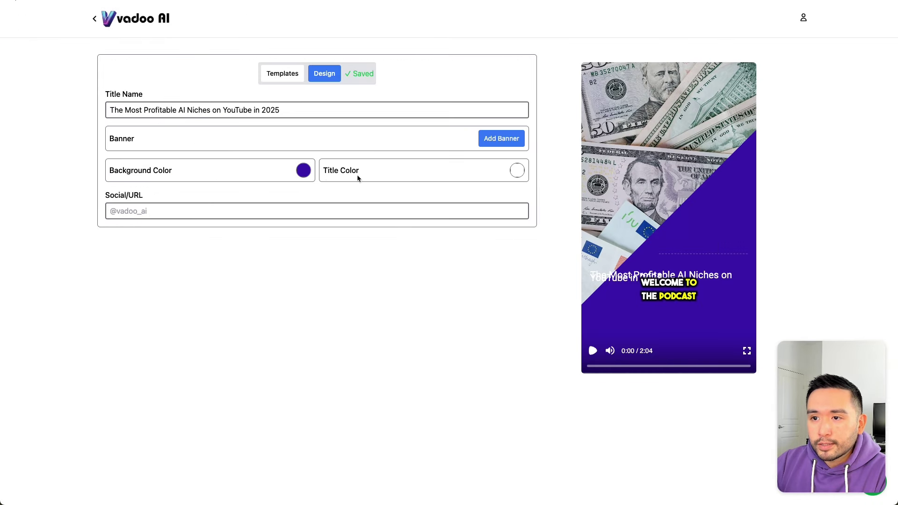
# Step: Enter the creator's social handle in the Social/URL field and preview it
pyautogui.click(168, 212)
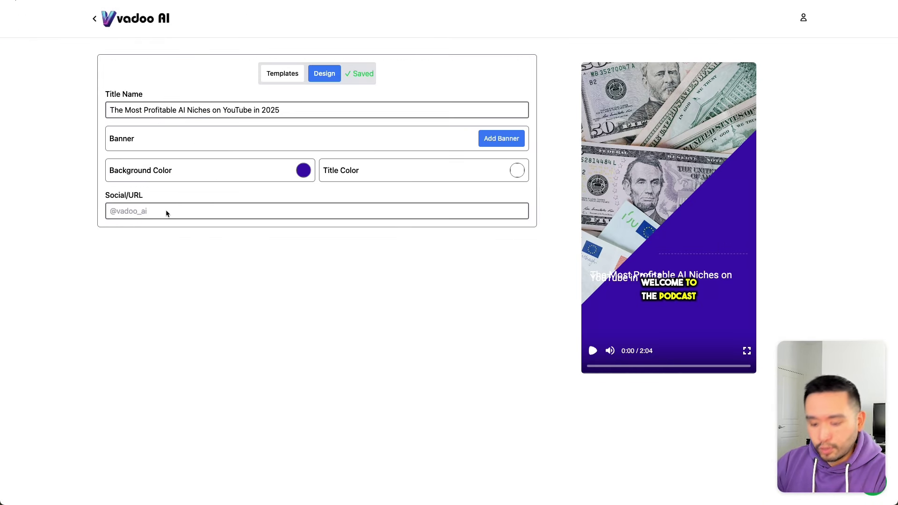
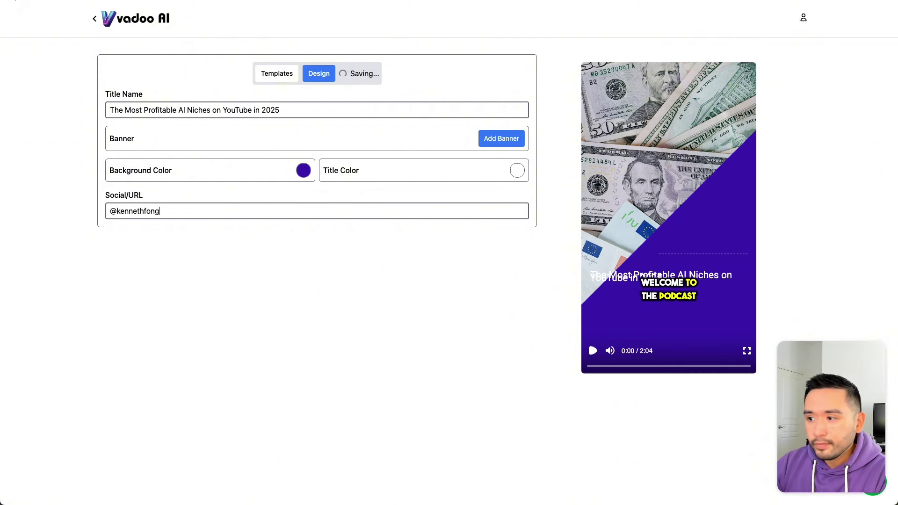
pyautogui.click(256, 279)
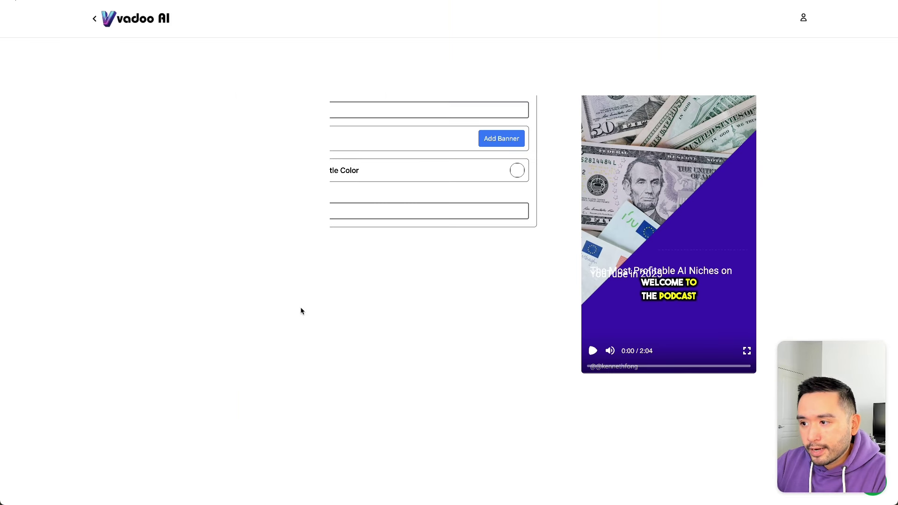
pyautogui.click(592, 351)
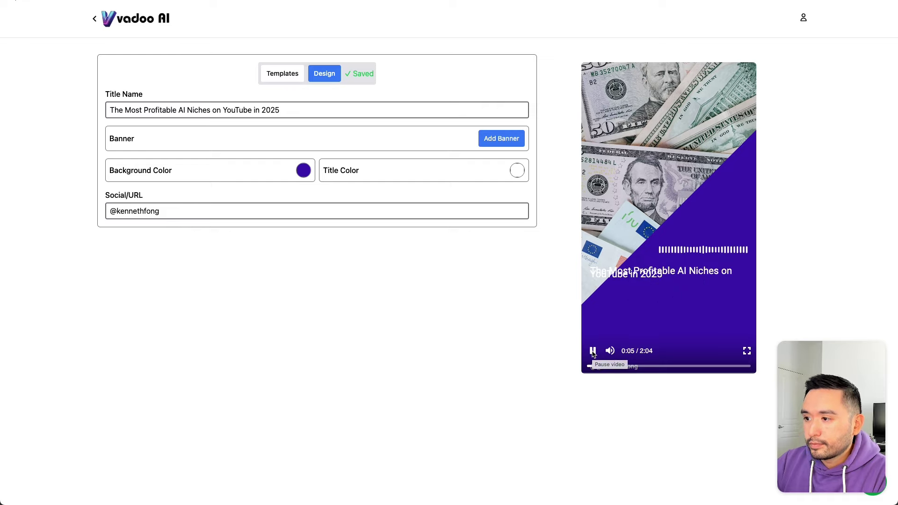
pyautogui.click(593, 351)
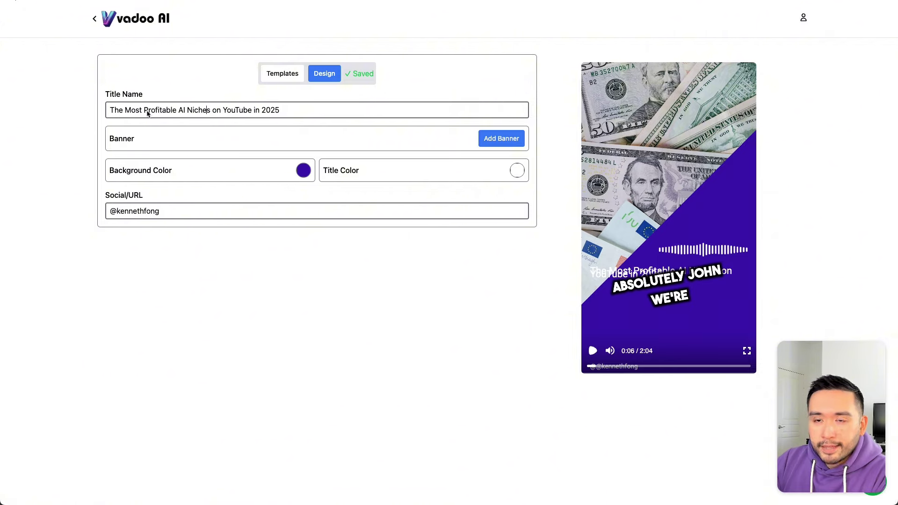
# Step: Shorten the title to 'Profitable AI Niches', replay the preview, and go back
pyautogui.moveTo(144, 113); pyautogui.dragTo(111, 114)
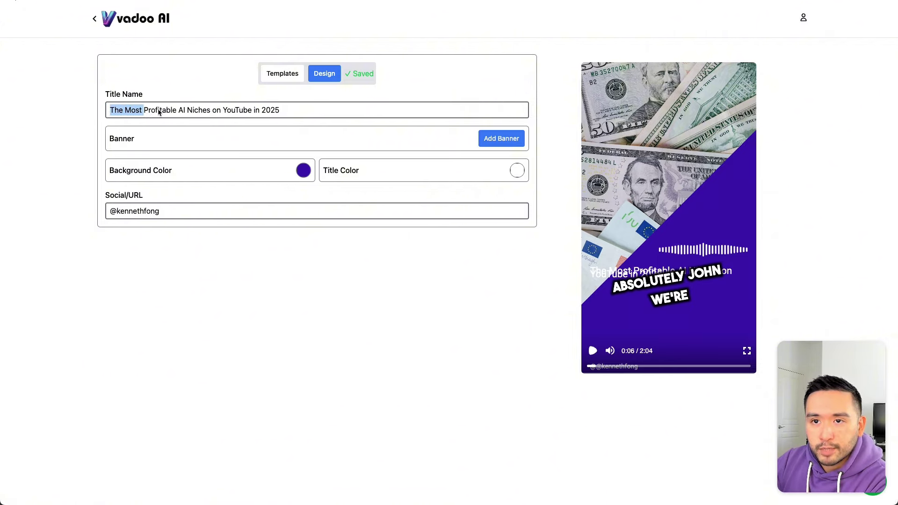
pyautogui.press('BackSpace')
pyautogui.moveTo(177, 113)
pyautogui.mouseDown()
pyautogui.moveTo(223, 117)
pyautogui.moveTo(182, 113)
pyautogui.mouseUp()
pyautogui.press('BackSpace')
pyautogui.click(304, 267)
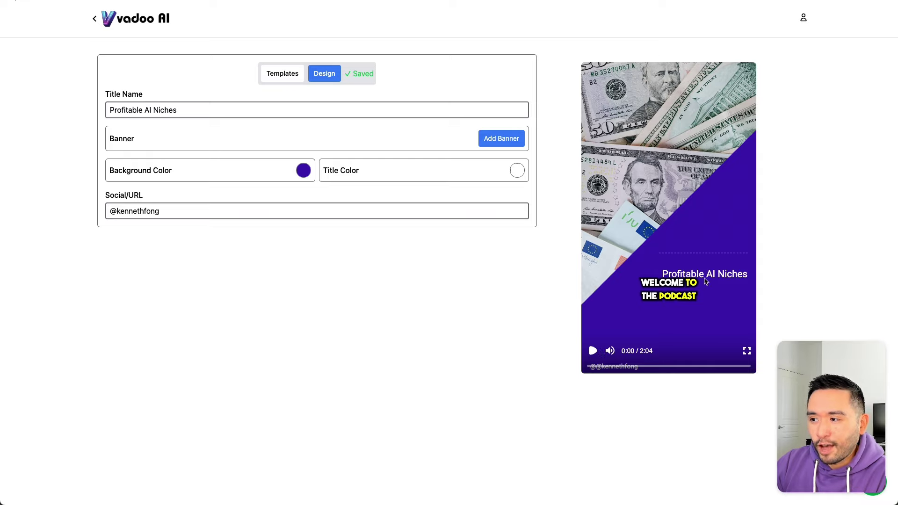
pyautogui.click(593, 350)
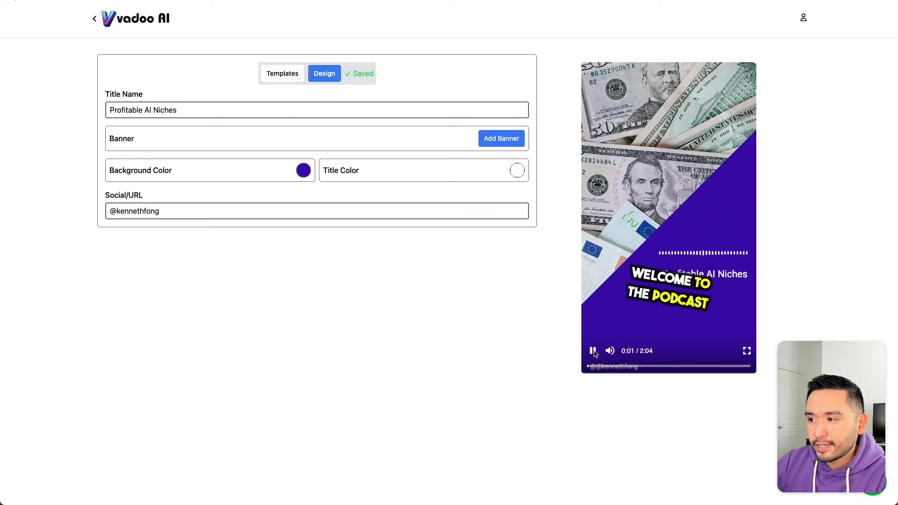
pyautogui.click(593, 351)
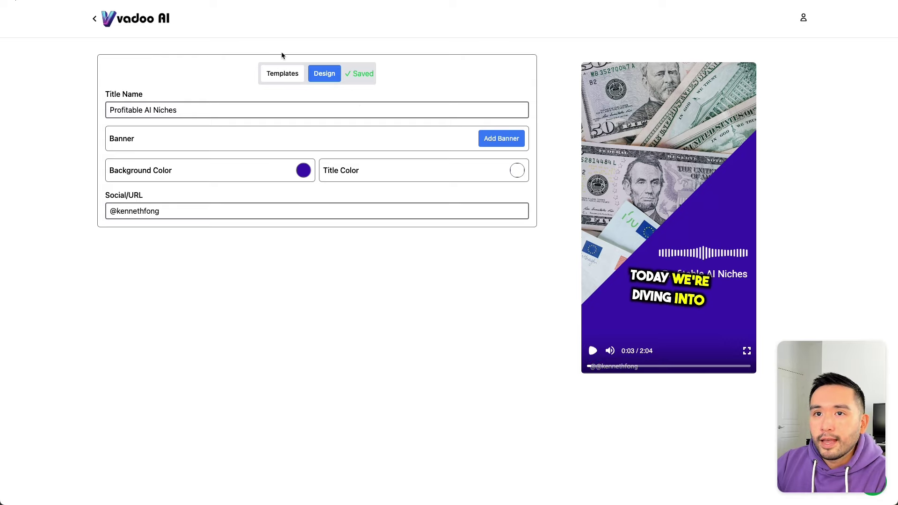
pyautogui.click(95, 21)
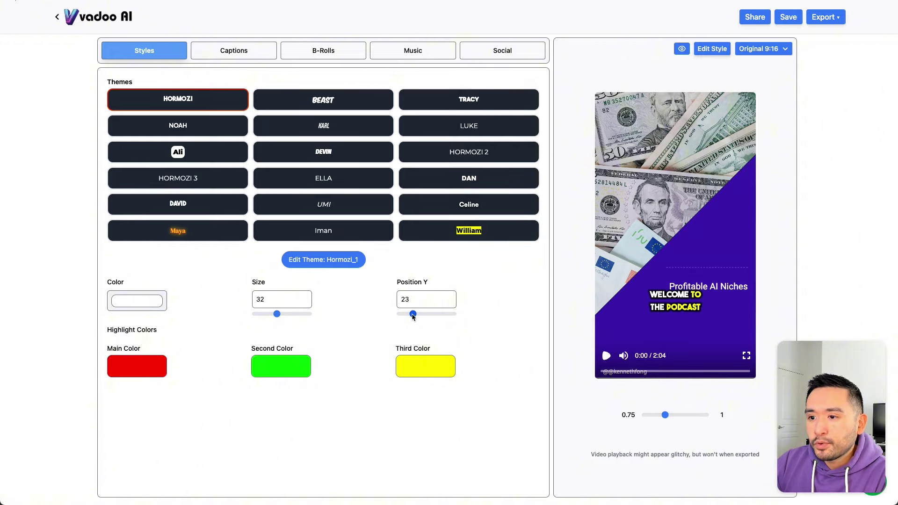
# Step: Move the captions lower with Position Y and show the safe zone overlay
pyautogui.moveTo(413, 316); pyautogui.dragTo(410, 317)
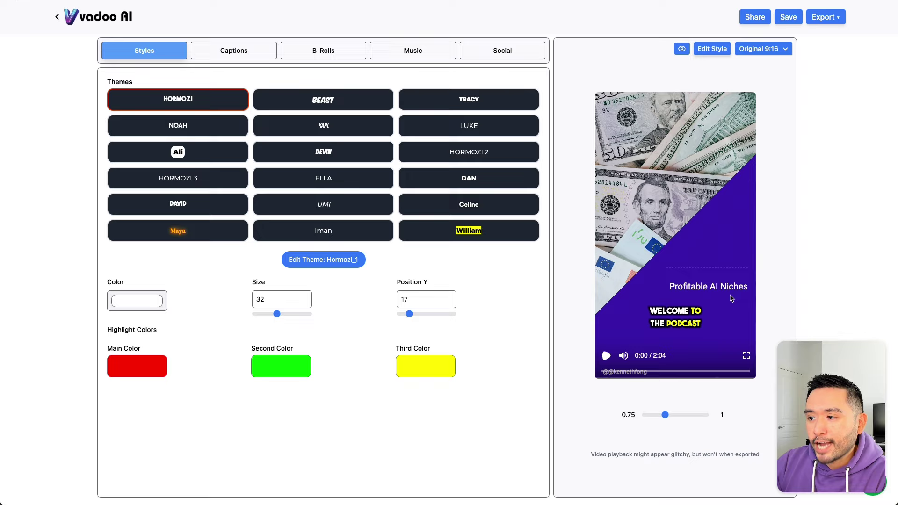
pyautogui.click(682, 49)
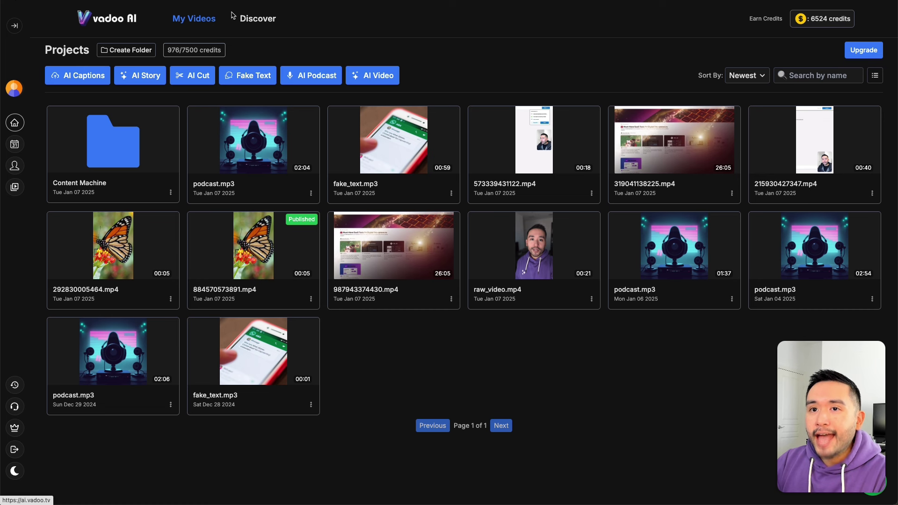
# Step: Browse the AI Video Generation gallery and bring up My Images for a starting picture
pyautogui.click(380, 78)
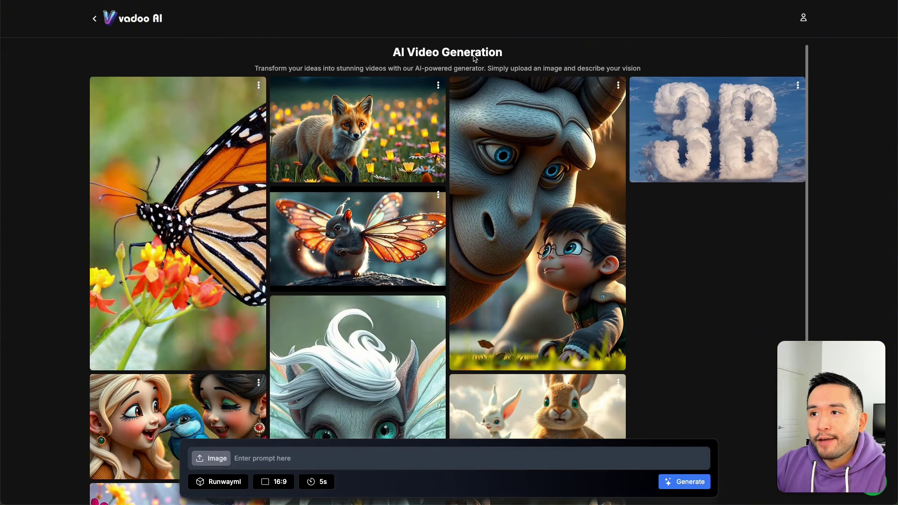
pyautogui.scroll(-2, 467, 70)
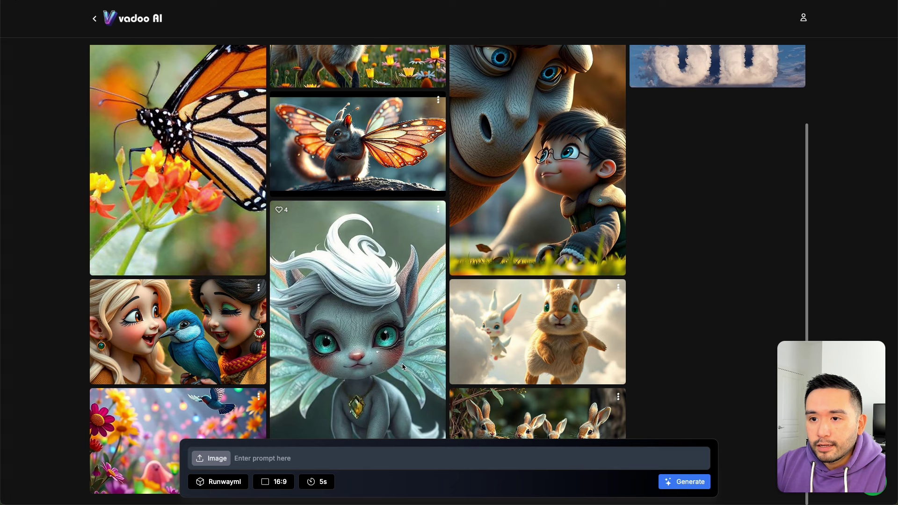
pyautogui.scroll(1, 420, 327)
pyautogui.scroll(1, 468, 281)
pyautogui.scroll(-1, 524, 258)
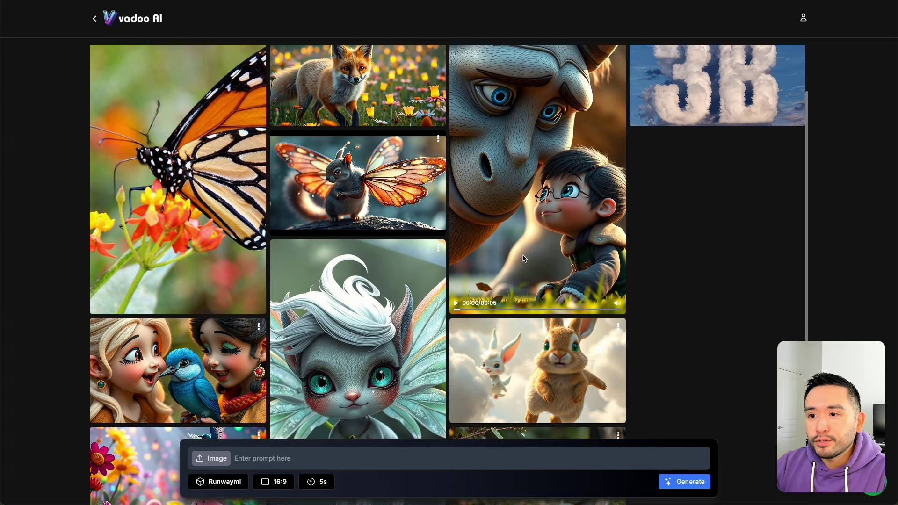
pyautogui.scroll(-1, 524, 258)
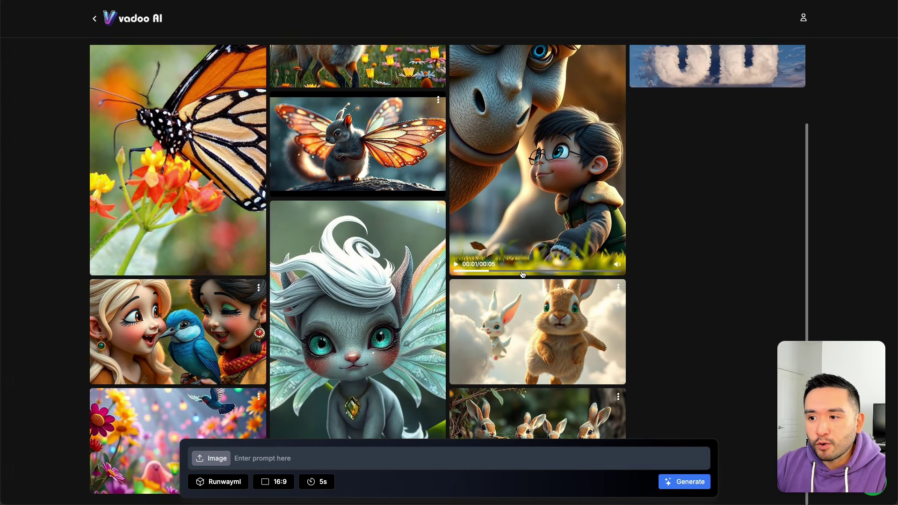
pyautogui.click(211, 458)
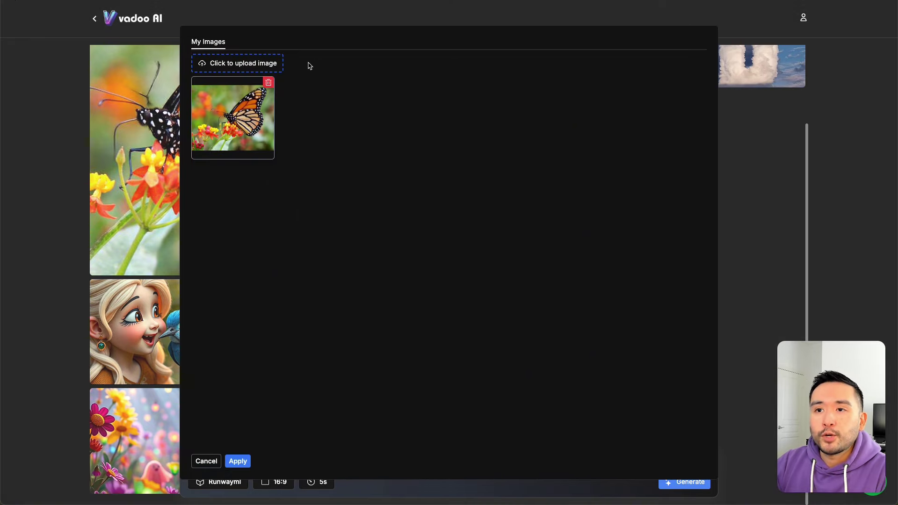
# Step: Generate a 5s video from the purple butterfly image with a wing-flapping prompt
pyautogui.click(251, 63)
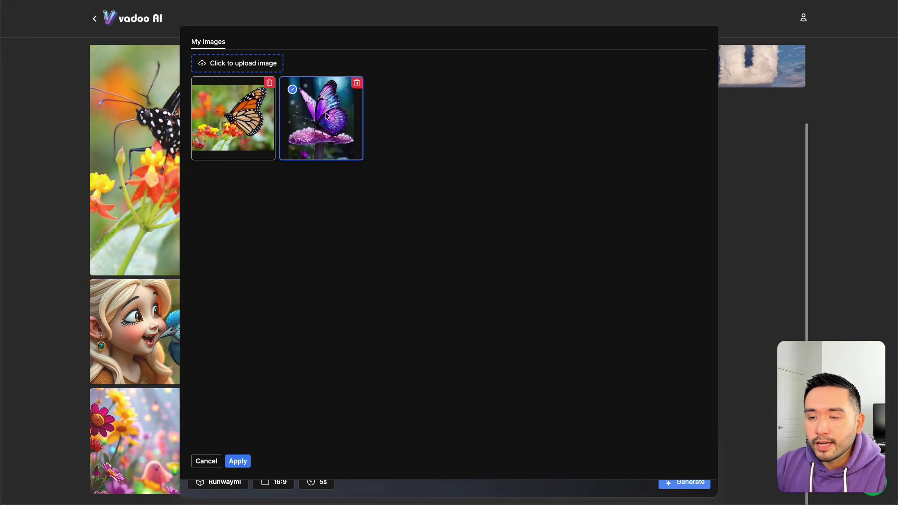
pyautogui.click(243, 461)
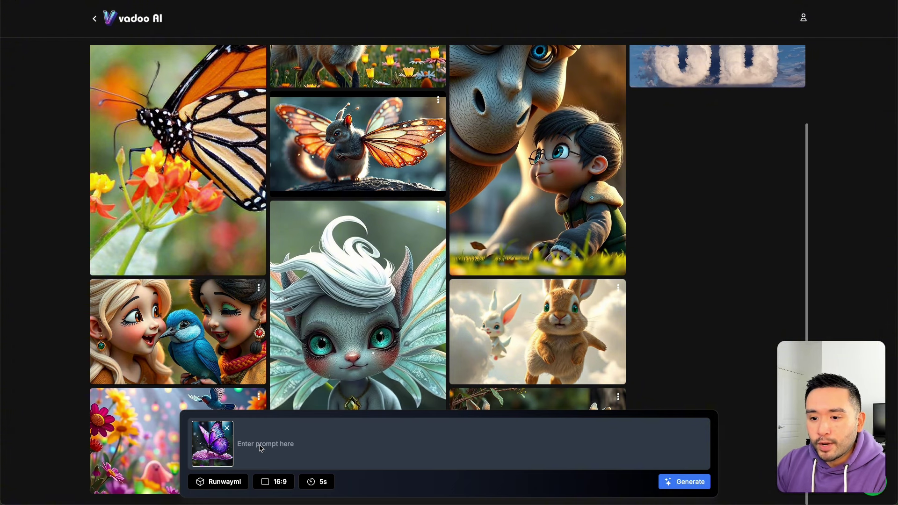
pyautogui.write('the butterfly wings are flapping up and down')
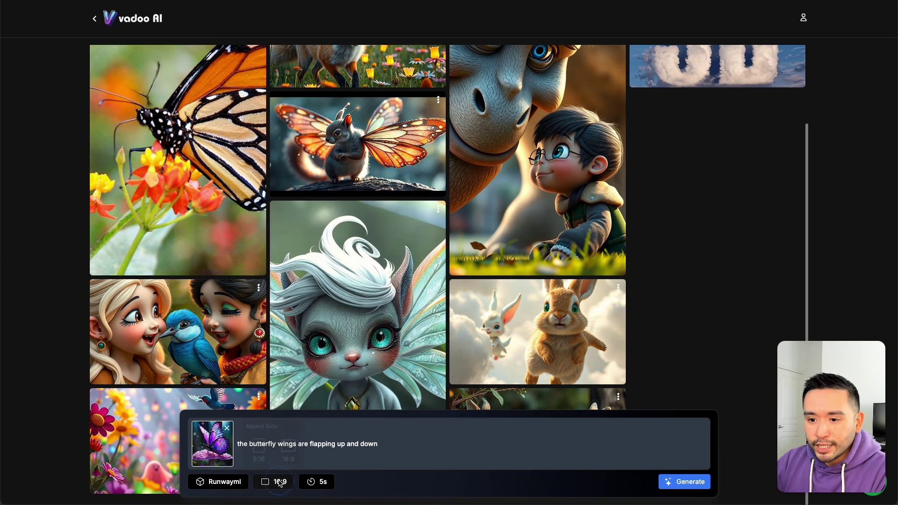
pyautogui.click(316, 482)
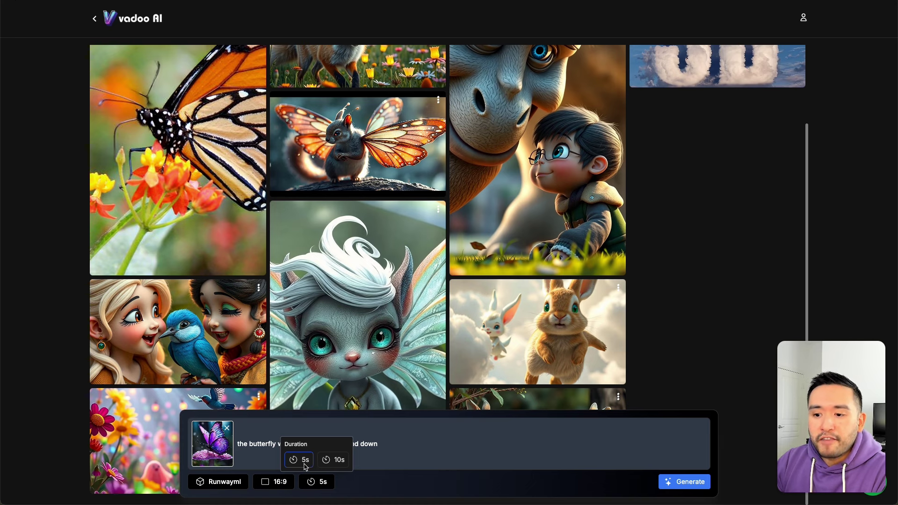
pyautogui.click(421, 449)
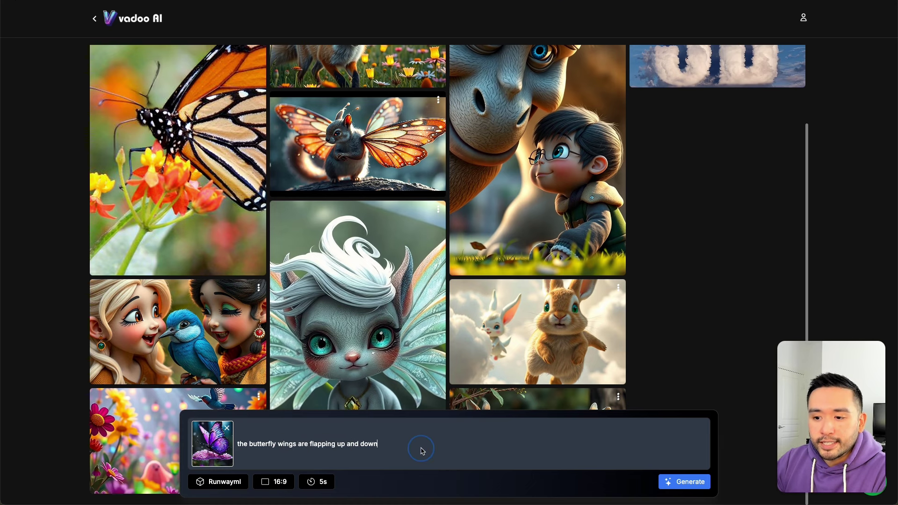
pyautogui.click(680, 483)
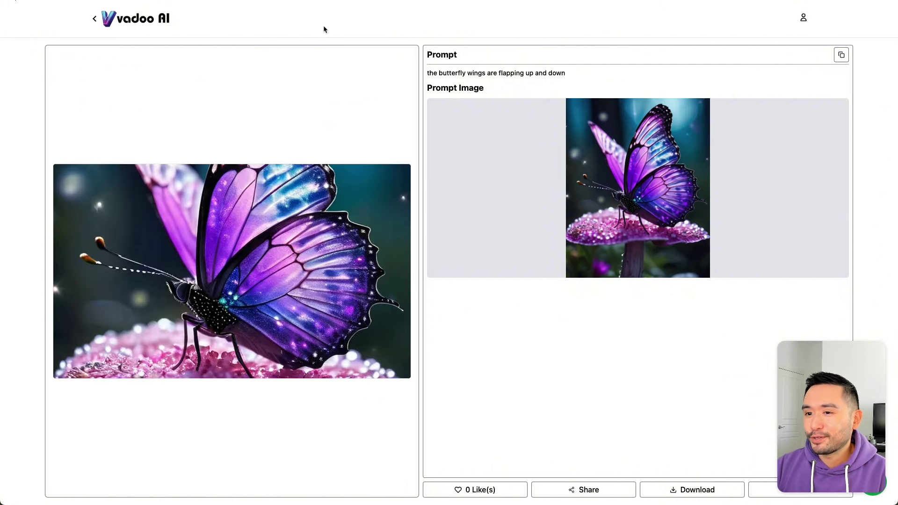
# Step: Watch the generated butterfly video beside its prompt and source image, highlighting prompt text
pyautogui.moveTo(433, 74); pyautogui.dragTo(521, 74)
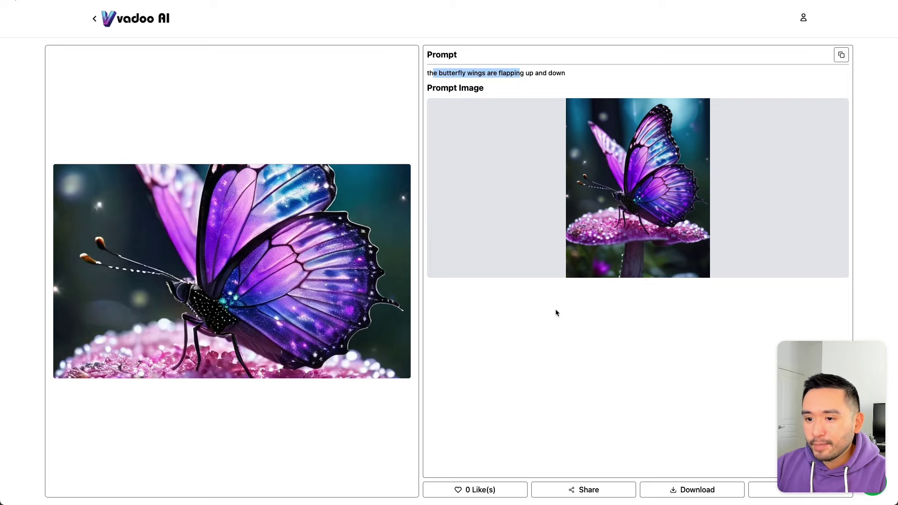
pyautogui.moveTo(73, 371)
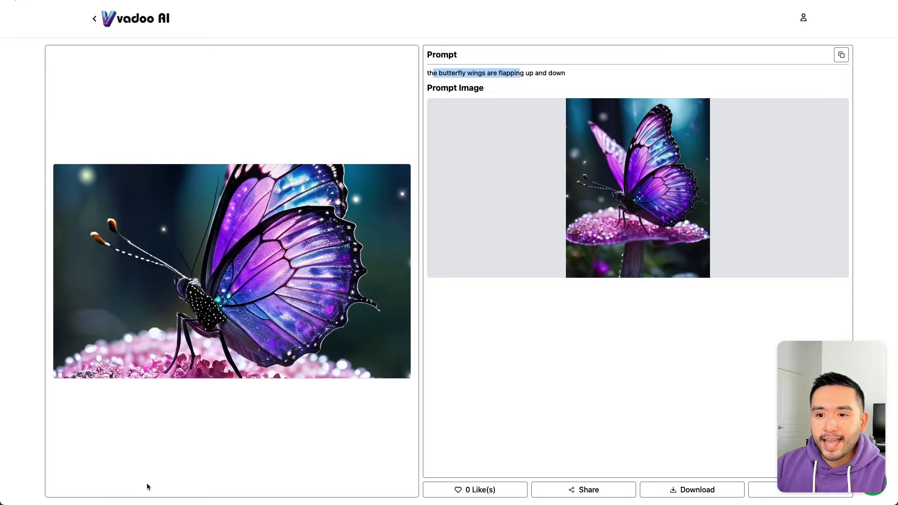
pyautogui.moveTo(243, 261)
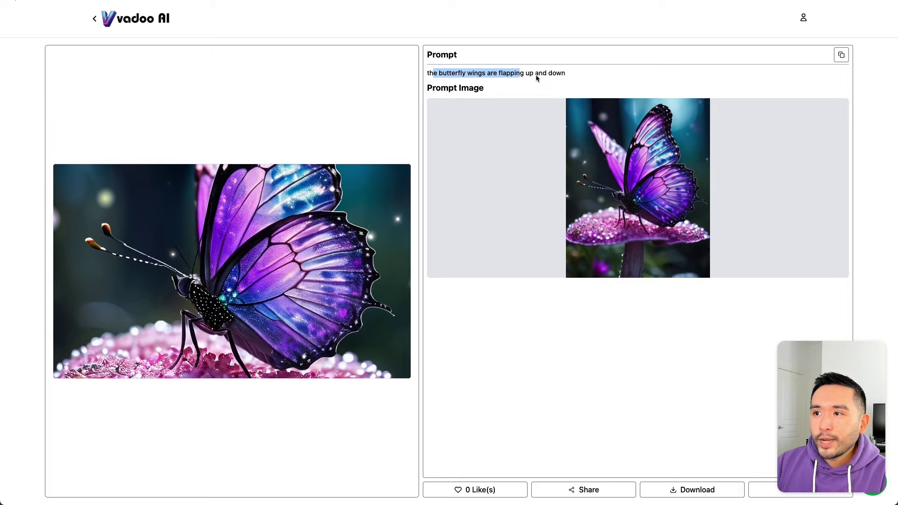
pyautogui.moveTo(377, 248)
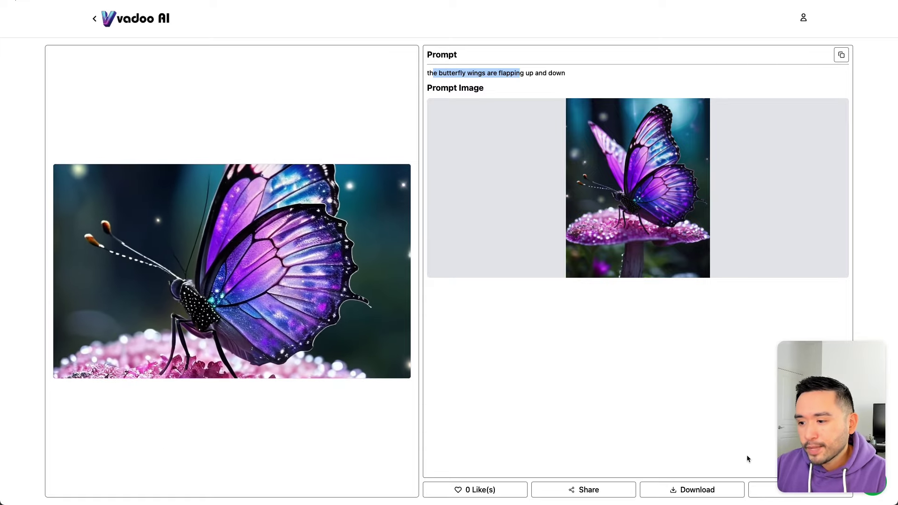
pyautogui.moveTo(814, 430); pyautogui.dragTo(801, 94)
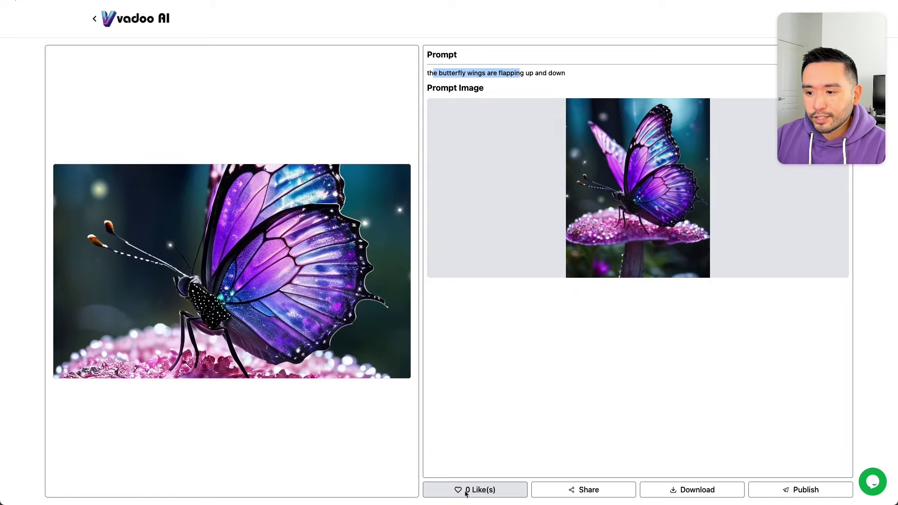
# Step: Like the butterfly video, publish it publicly, and dismiss the success message
pyautogui.click(465, 491)
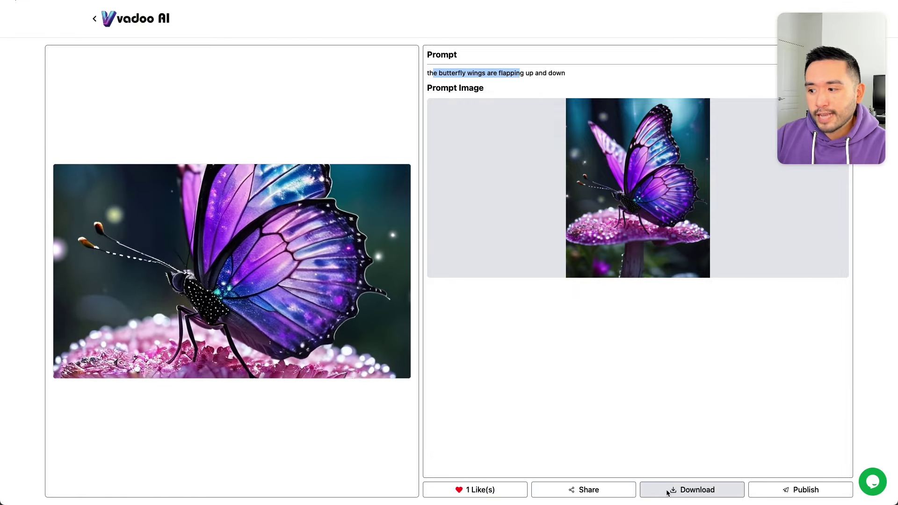
pyautogui.moveTo(831, 123); pyautogui.dragTo(94, 136)
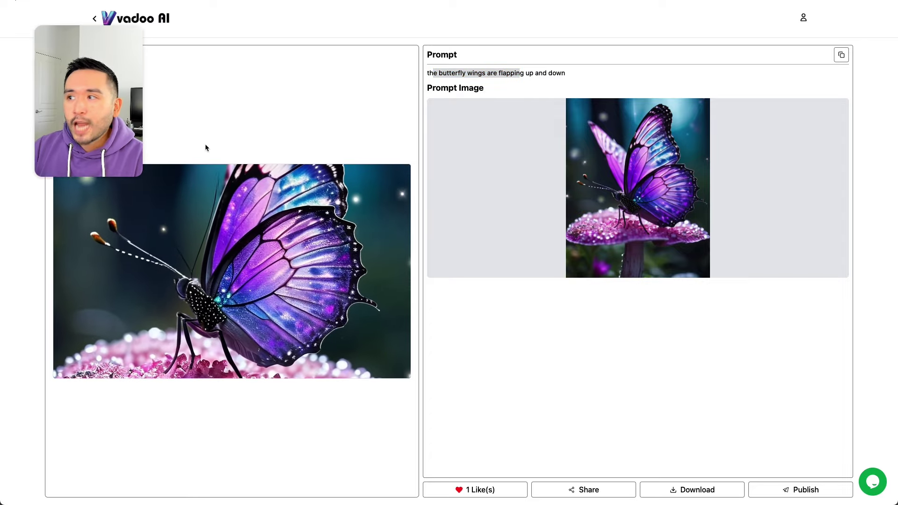
pyautogui.click(785, 492)
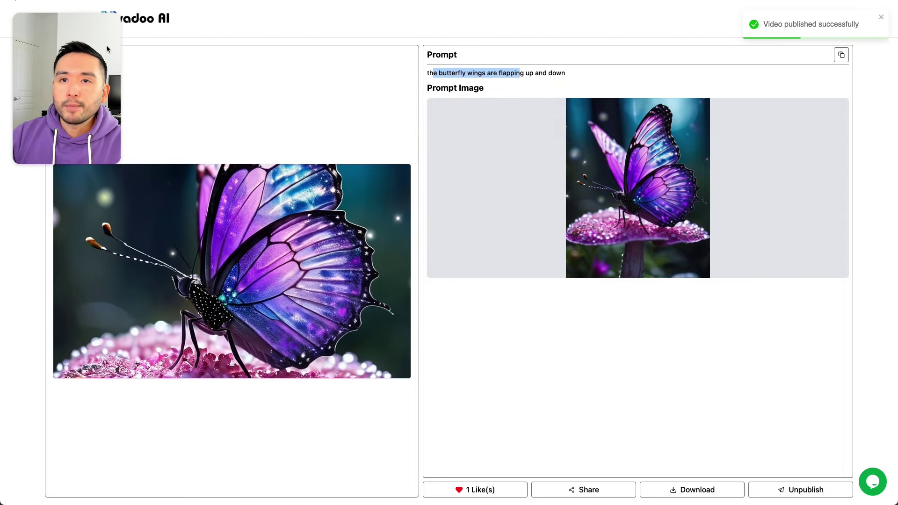
pyautogui.moveTo(115, 79); pyautogui.dragTo(116, 243)
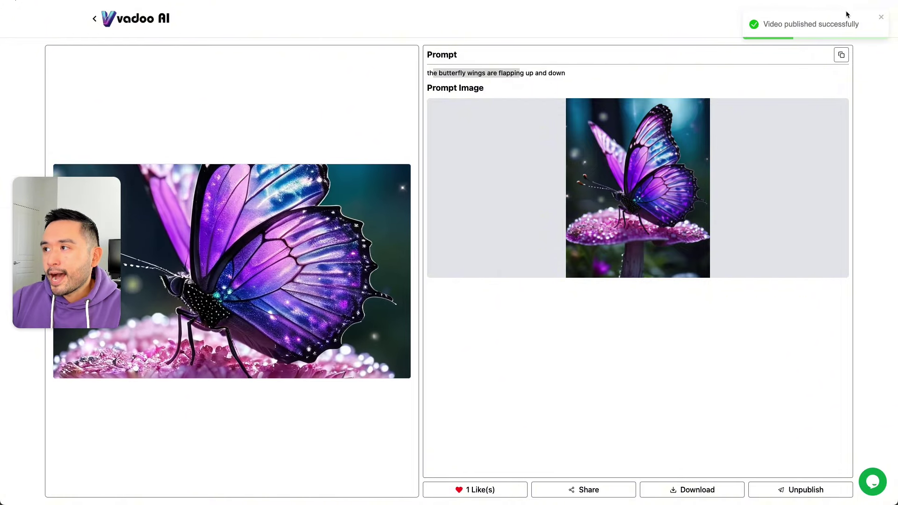
pyautogui.click(882, 19)
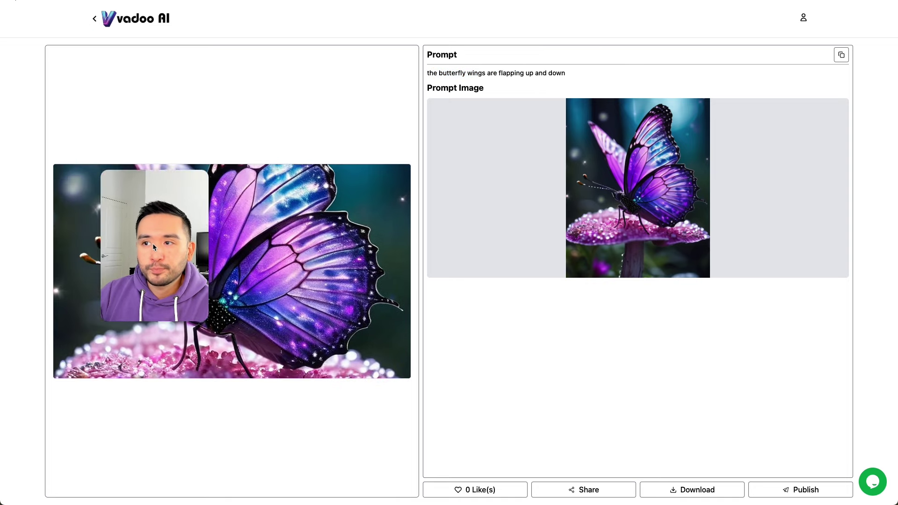
pyautogui.click(94, 19)
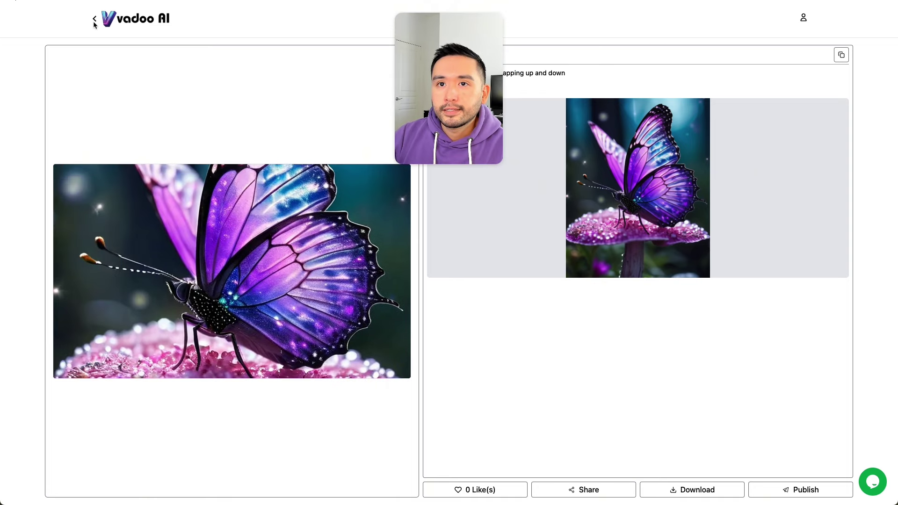
# Step: Return to My Videos and switch to the Discover feed of public videos
pyautogui.click(94, 20)
pyautogui.click(94, 19)
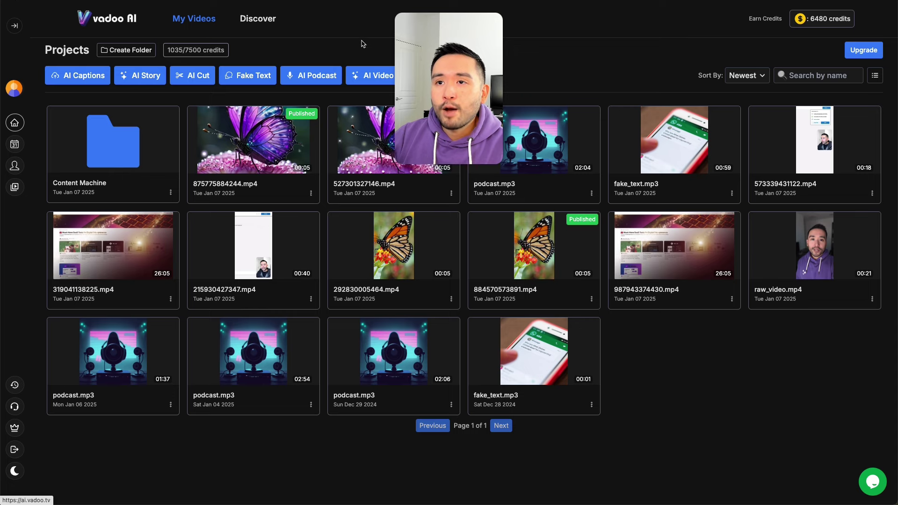
pyautogui.click(258, 19)
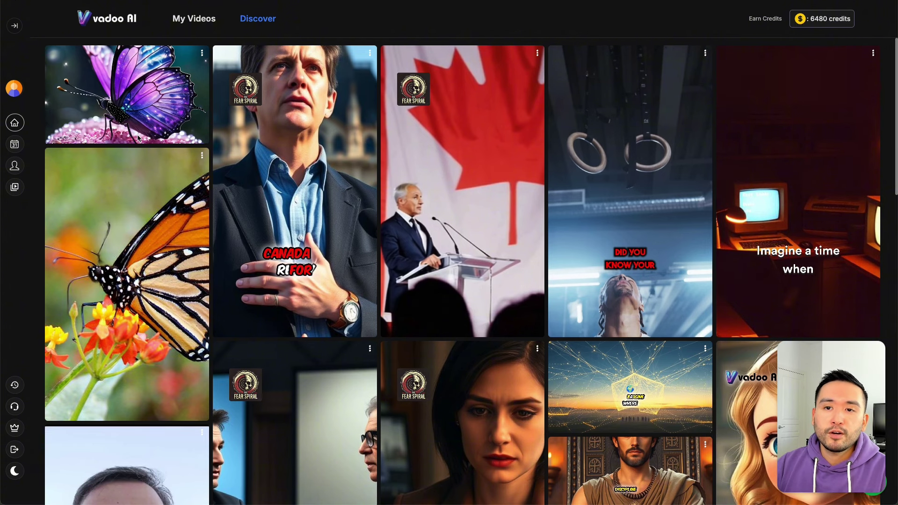
# Step: Play the published butterfly video in Discover, then expand the navigation sidebar
pyautogui.click(112, 95)
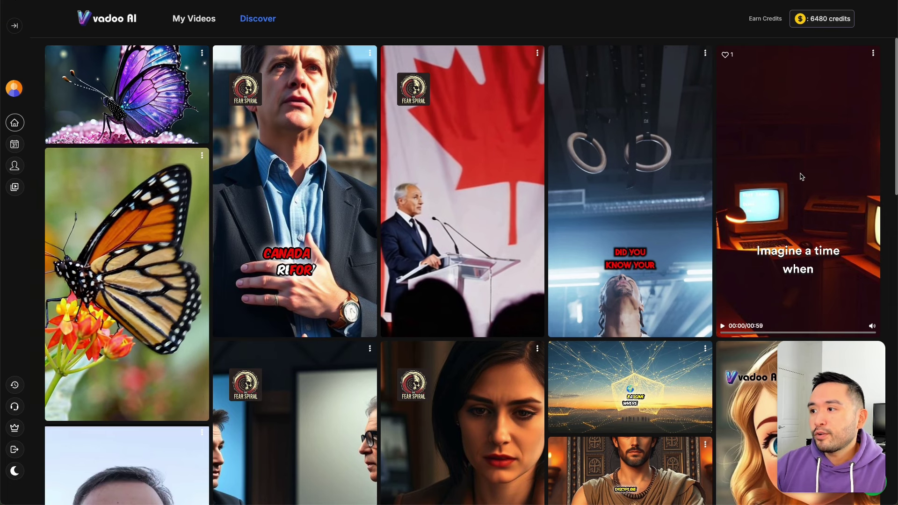
pyautogui.scroll(-3, 454, 284)
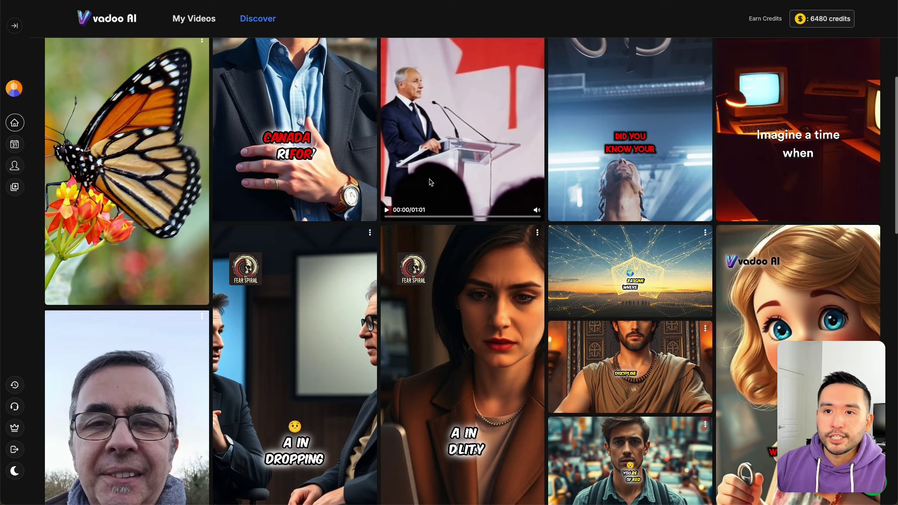
pyautogui.scroll(2, 467, 184)
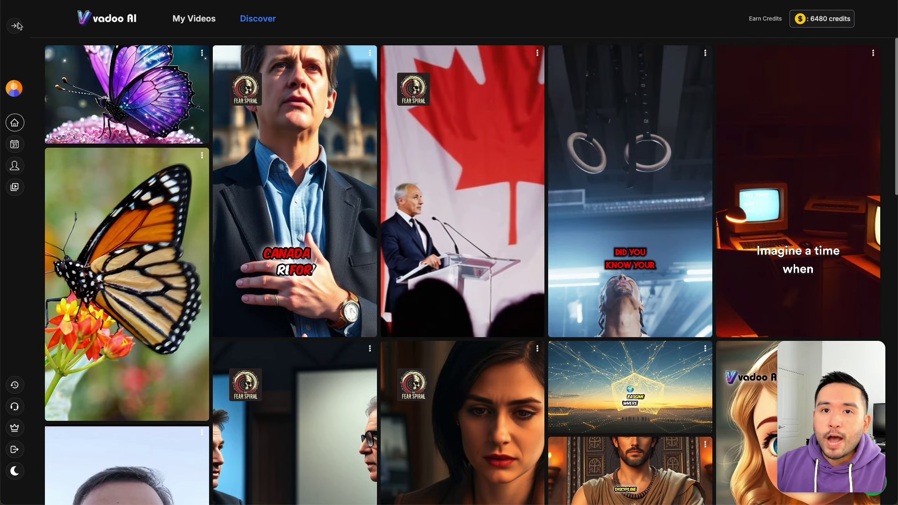
pyautogui.click(16, 25)
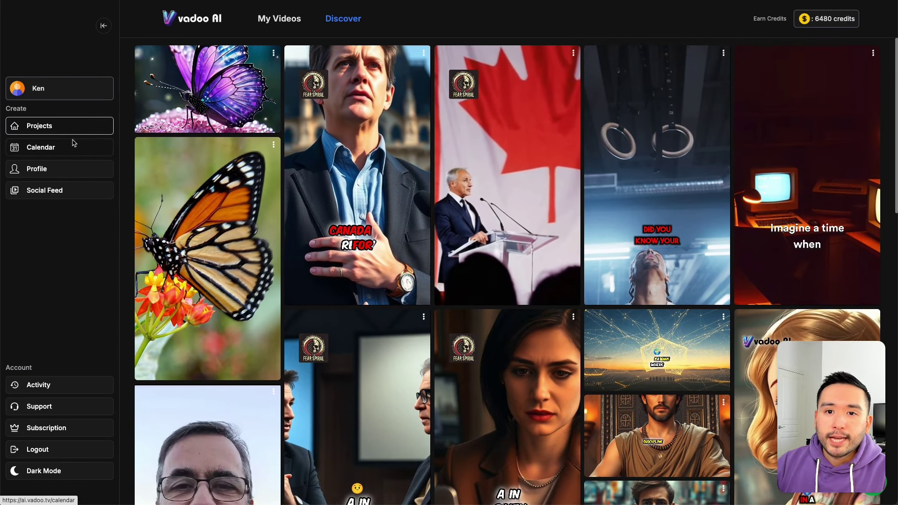
# Step: Look over the calendar and profile, note TikTok connection is coming soon, then return to Projects
pyautogui.click(62, 149)
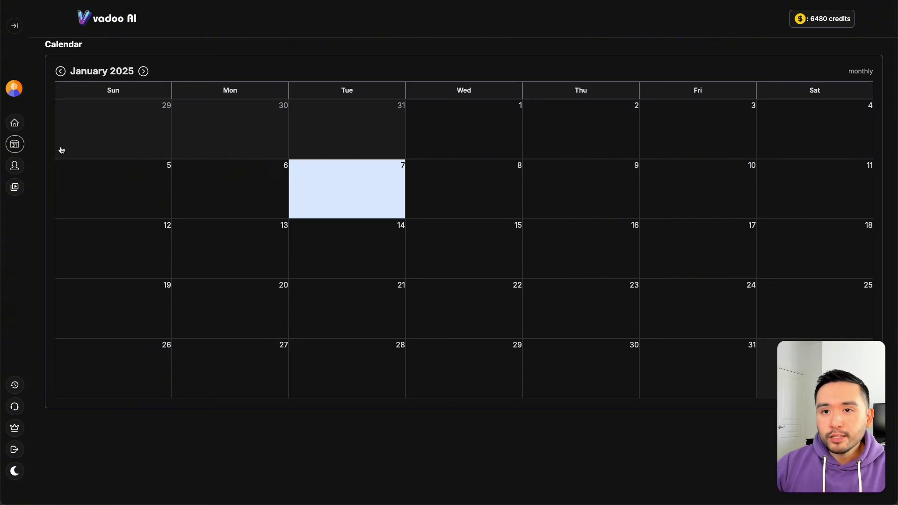
pyautogui.click(385, 183)
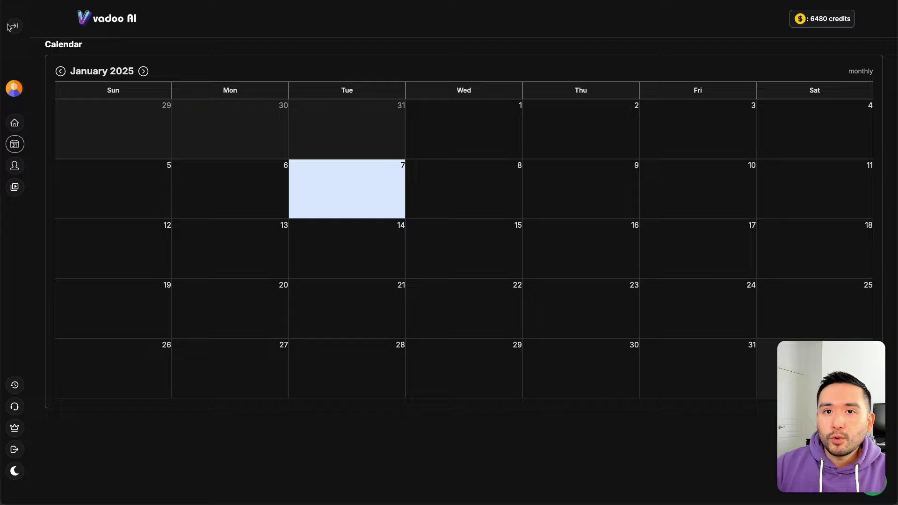
pyautogui.click(16, 167)
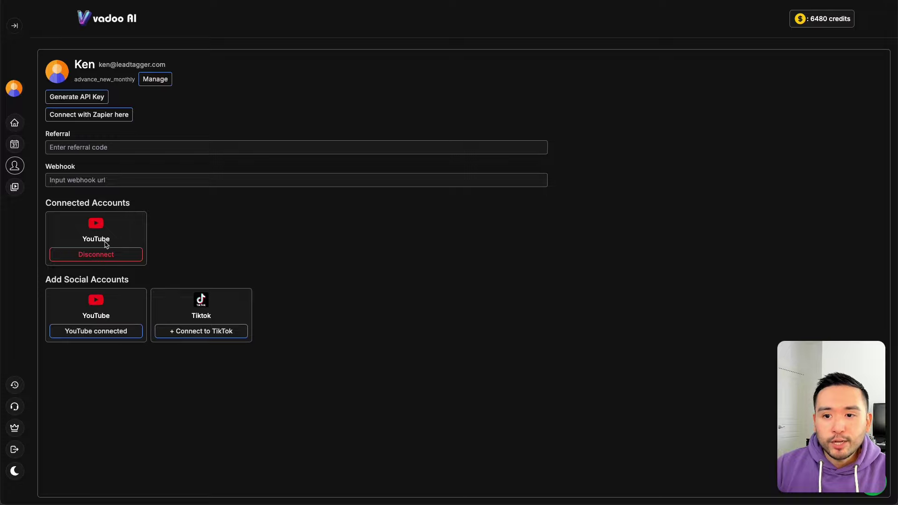
pyautogui.click(191, 332)
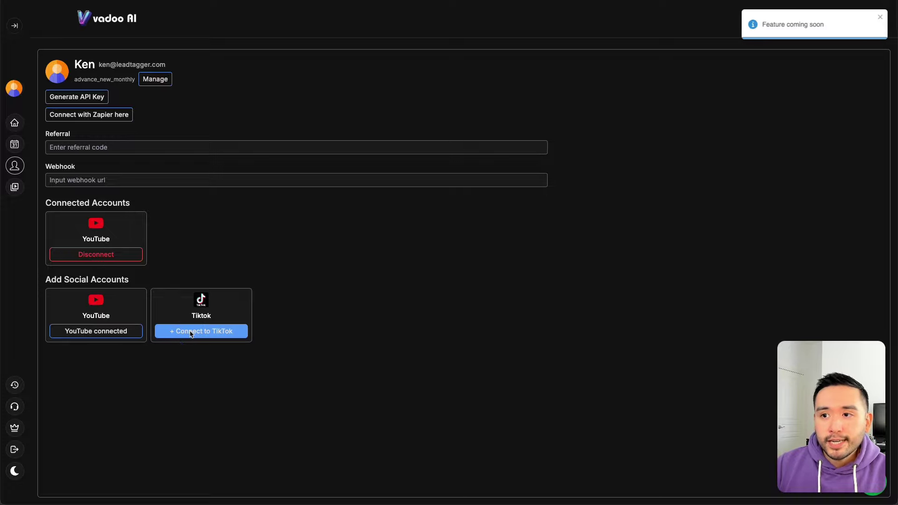
pyautogui.click(881, 19)
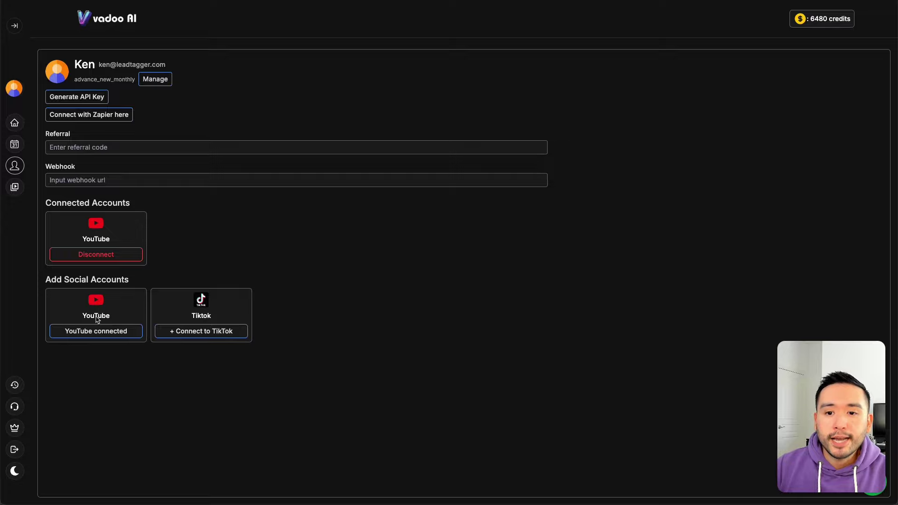
pyautogui.click(15, 26)
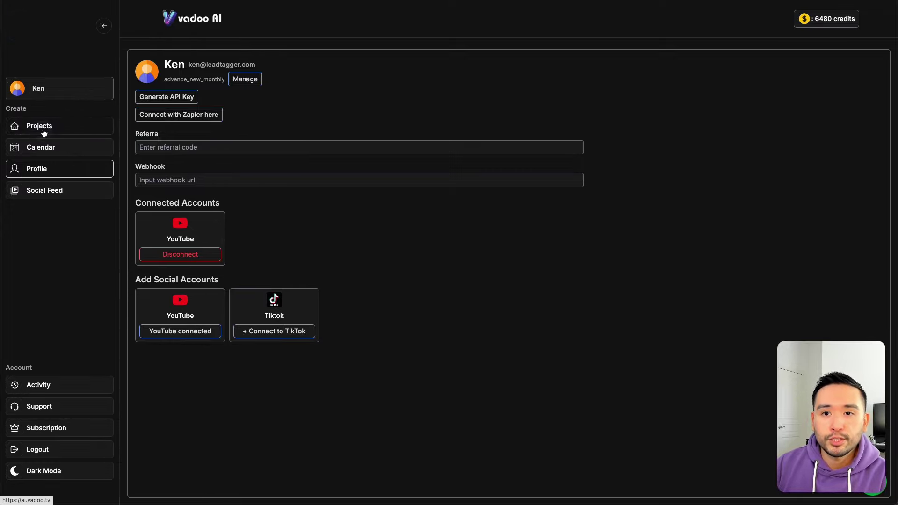
pyautogui.click(44, 133)
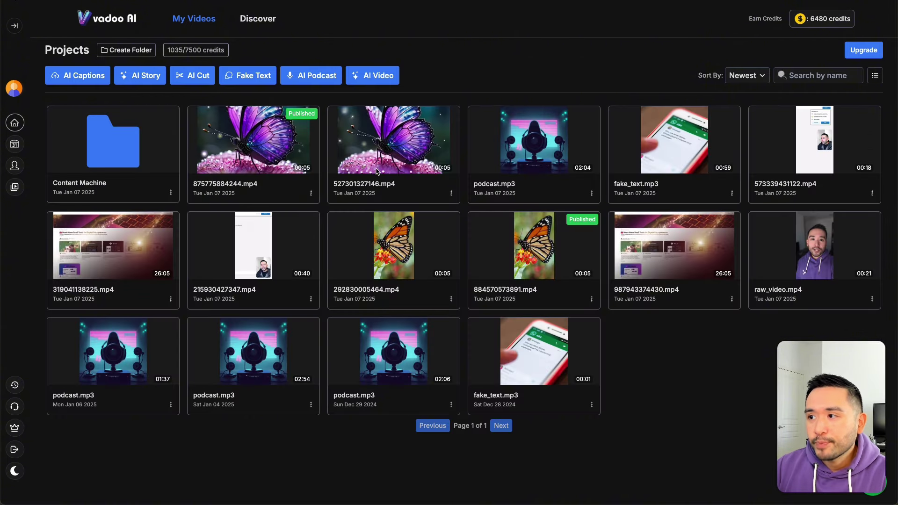
# Step: Open the Content Machine folder and load the 21-second raw_video.mp4 into the caption editor
pyautogui.click(88, 160)
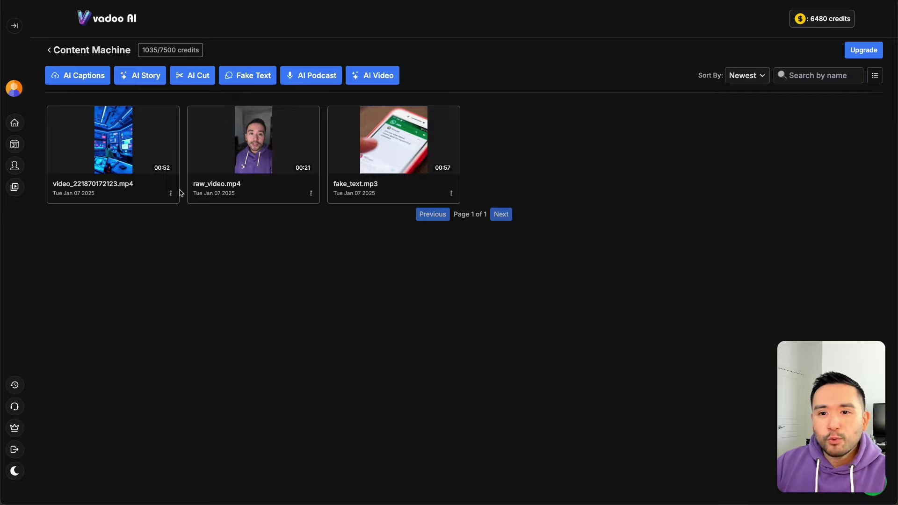
pyautogui.click(311, 193)
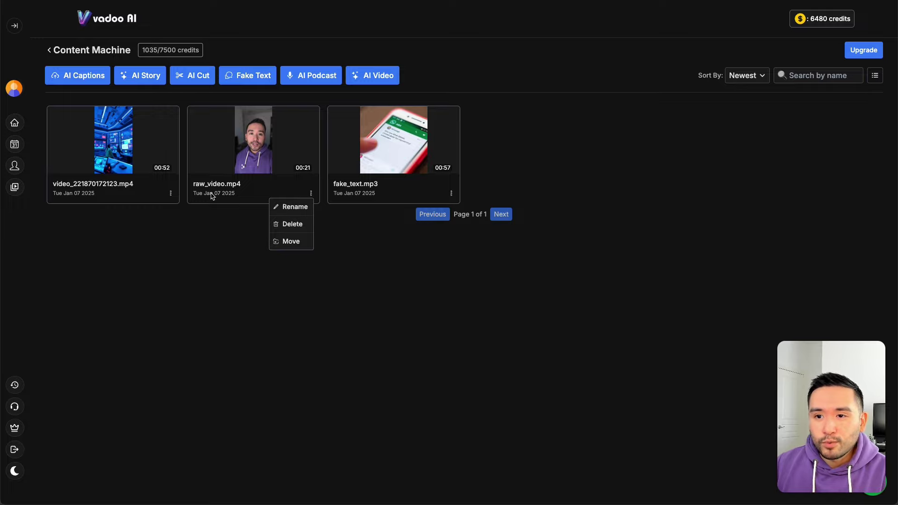
pyautogui.click(226, 226)
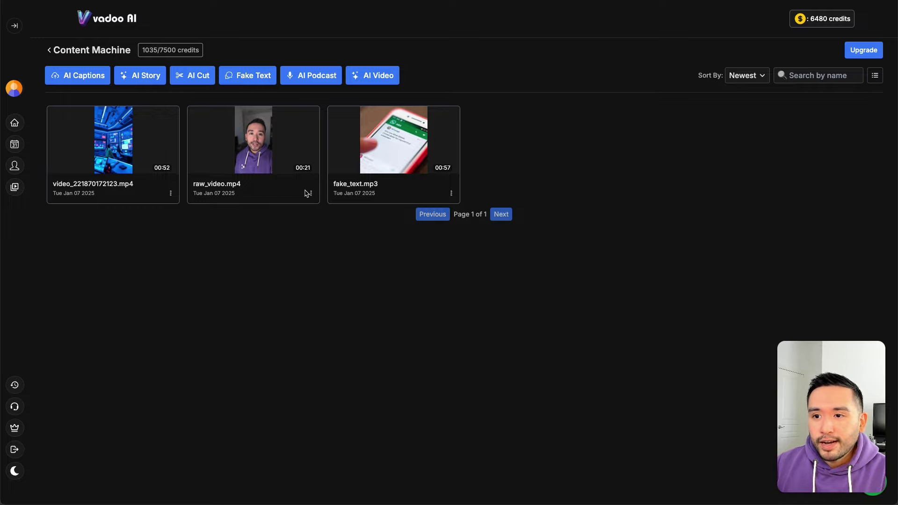
pyautogui.click(270, 149)
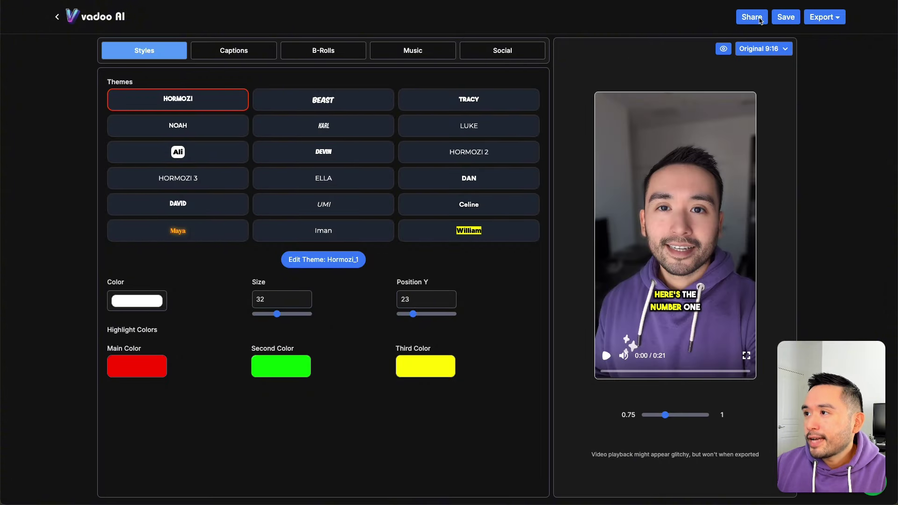
# Step: Post raw_video publicly to YouTube with its generated title and description, then view the posting calendar
pyautogui.click(825, 19)
pyautogui.click(809, 52)
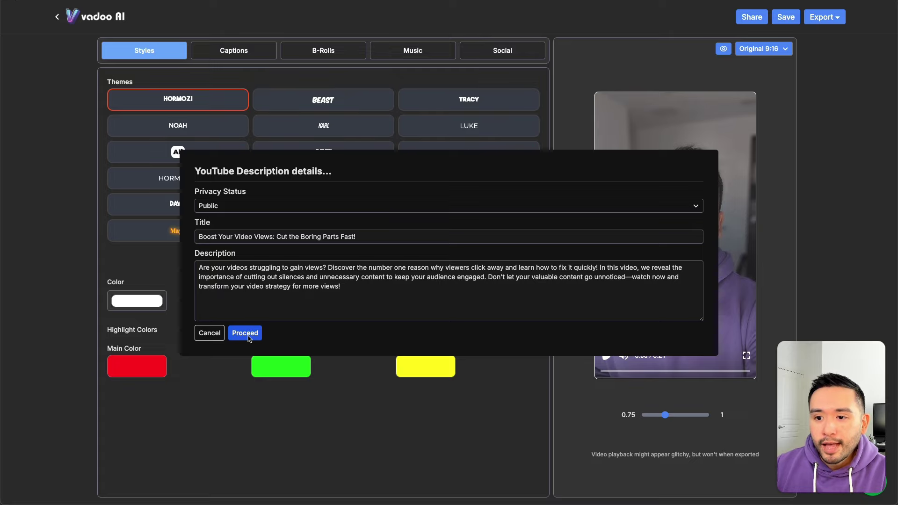
pyautogui.click(249, 335)
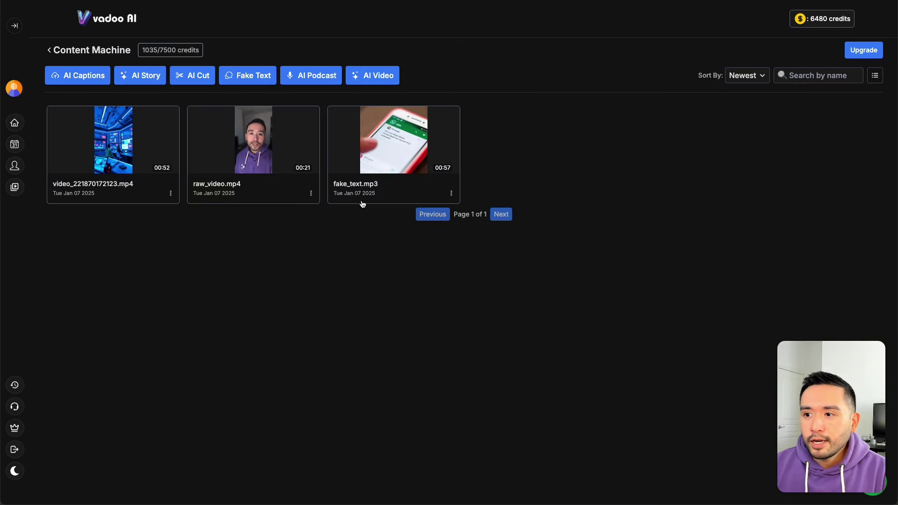
pyautogui.click(50, 50)
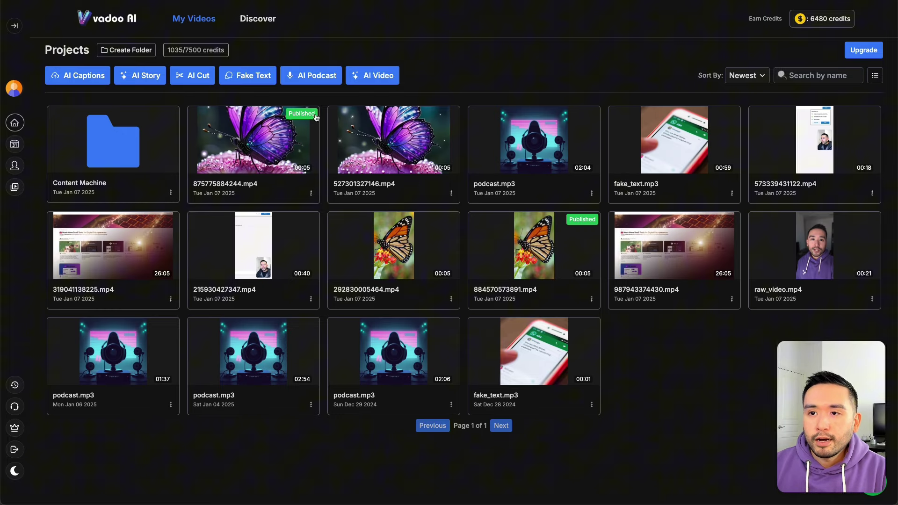
pyautogui.click(18, 146)
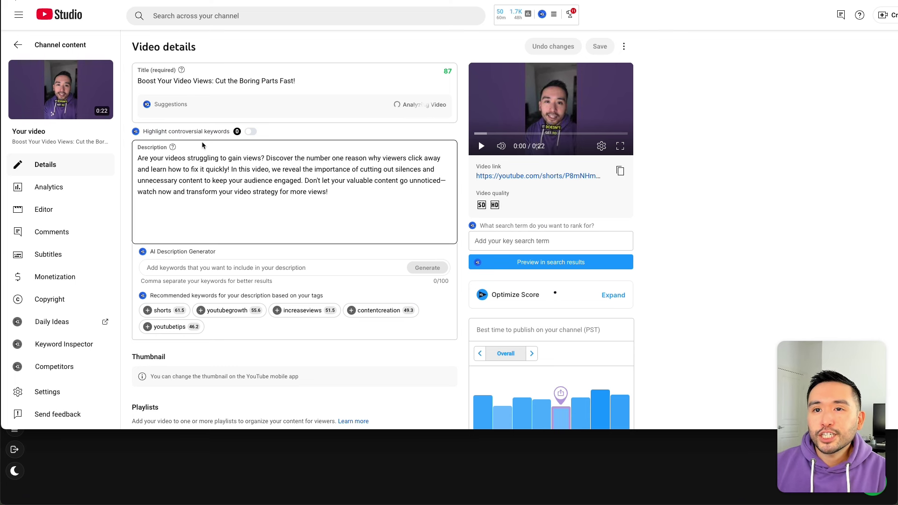
# Step: Check the Short's title in YouTube Studio and play its preview up to 0:04
pyautogui.click(177, 96)
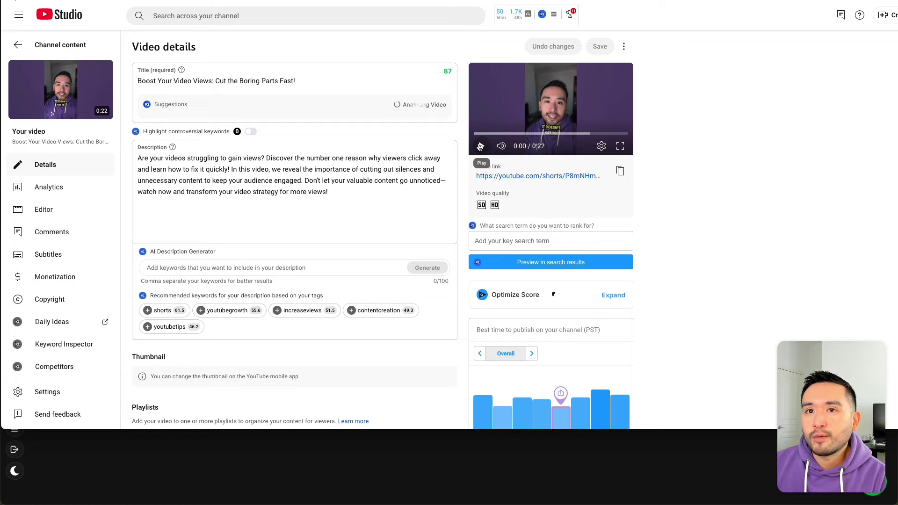
pyautogui.click(482, 147)
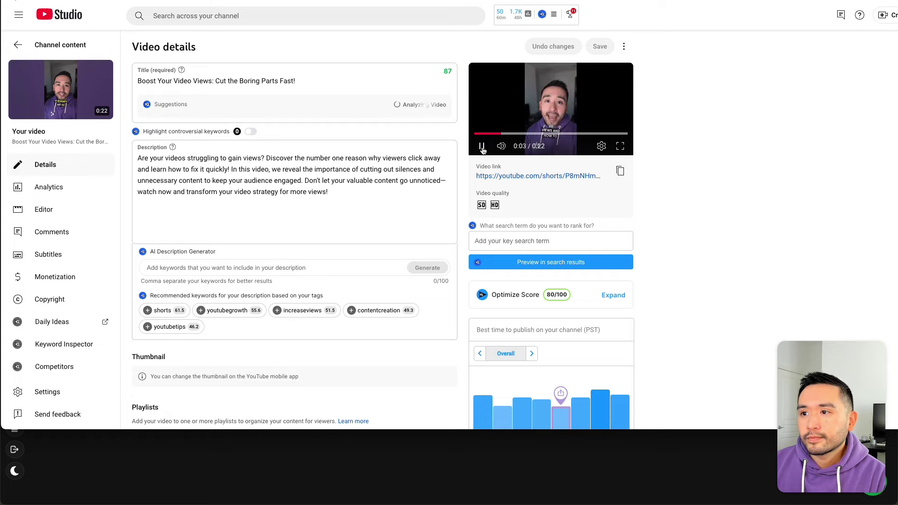
pyautogui.click(482, 147)
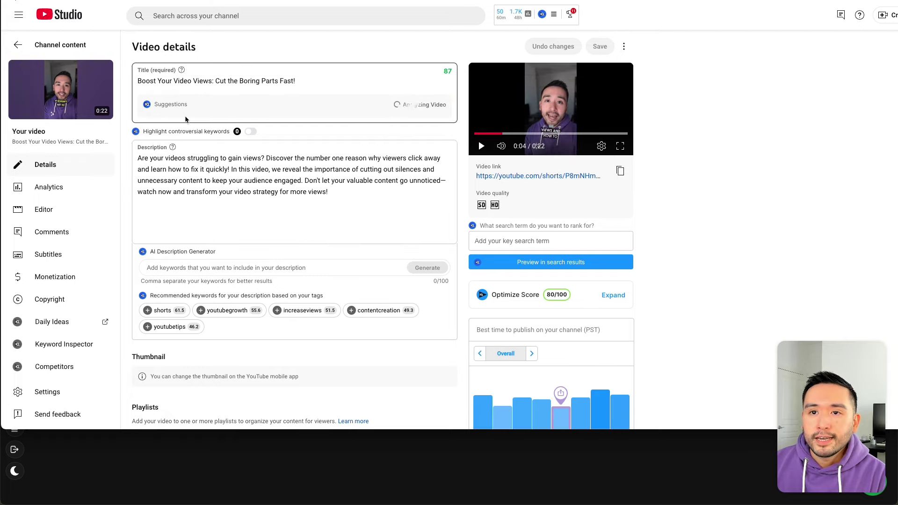